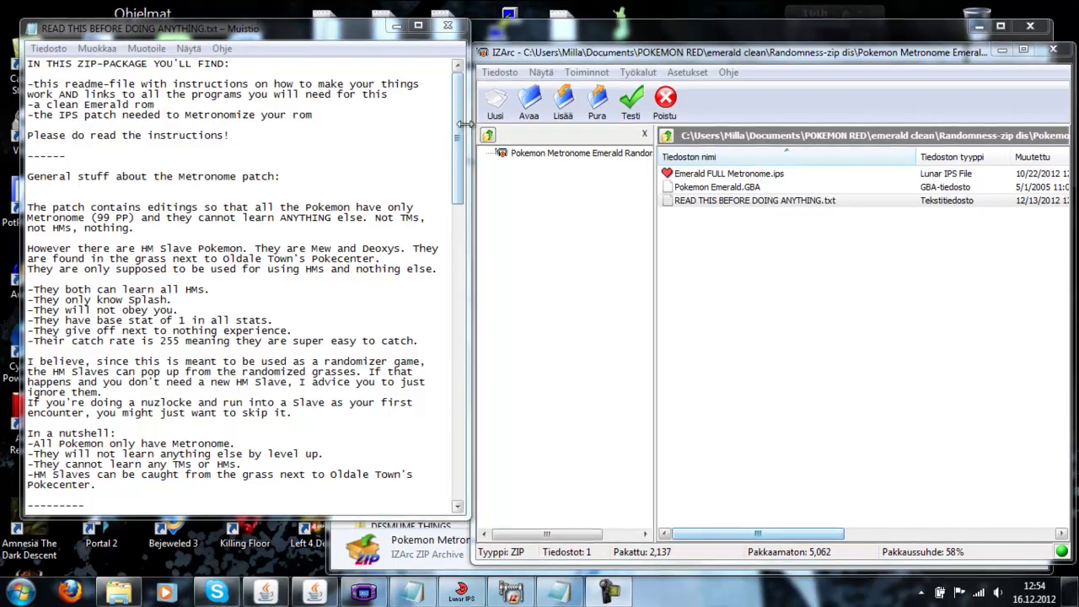
# Step: Skim the readme from the package contents down to the program download links and return to its beginning
pyautogui.moveTo(369, 29)
pyautogui.mouseDown()
pyautogui.moveTo(383, 12)
pyautogui.moveTo(393, 43)
pyautogui.moveTo(384, 43)
pyautogui.mouseUp()
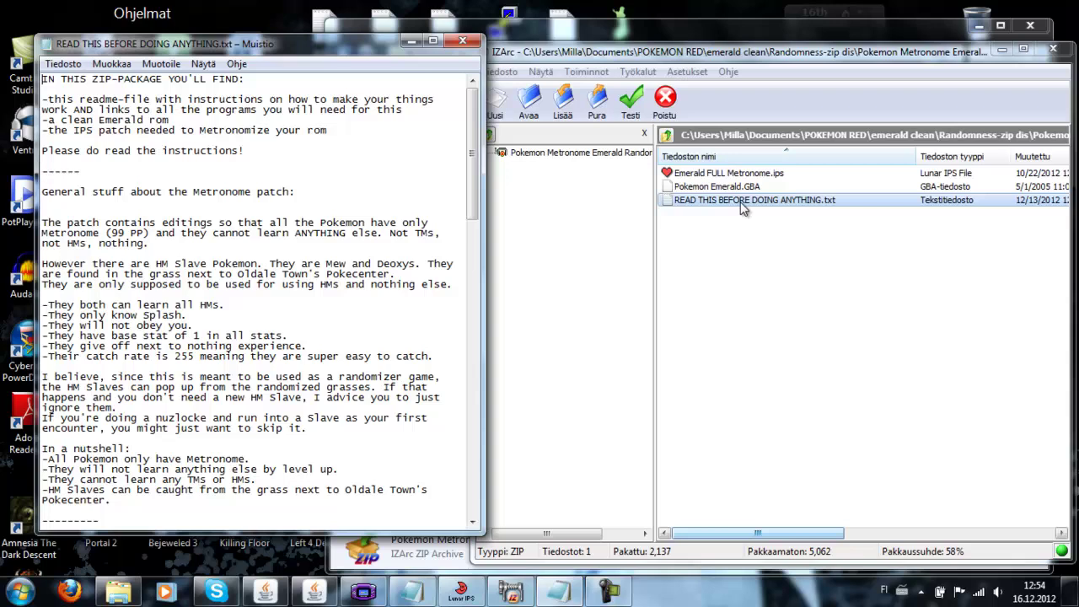
pyautogui.click(865, 29)
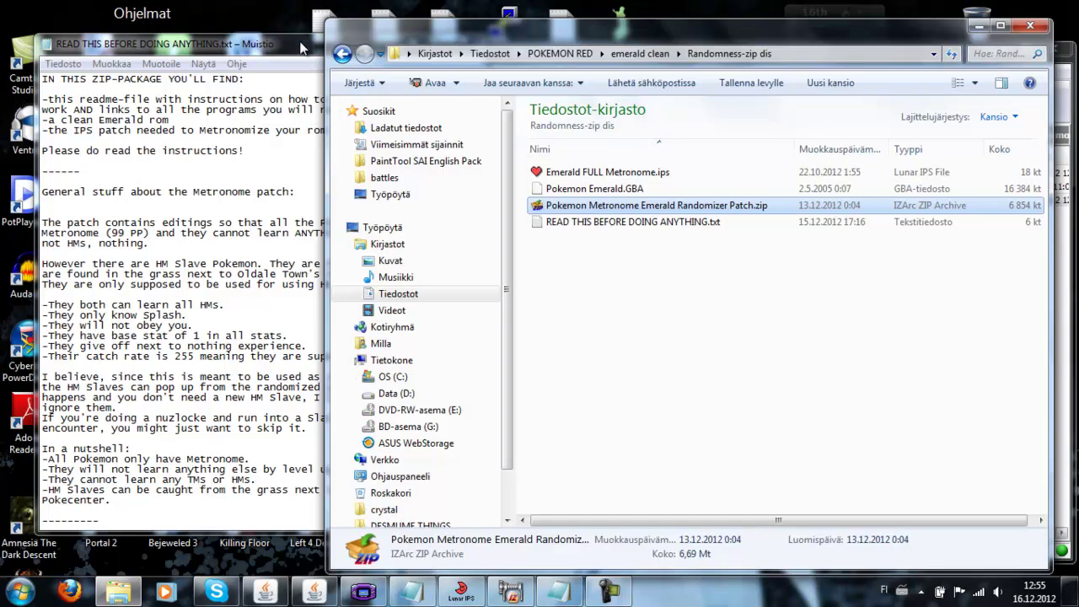
pyautogui.moveTo(301, 48)
pyautogui.mouseDown()
pyautogui.moveTo(358, 37)
pyautogui.moveTo(305, 39)
pyautogui.mouseUp()
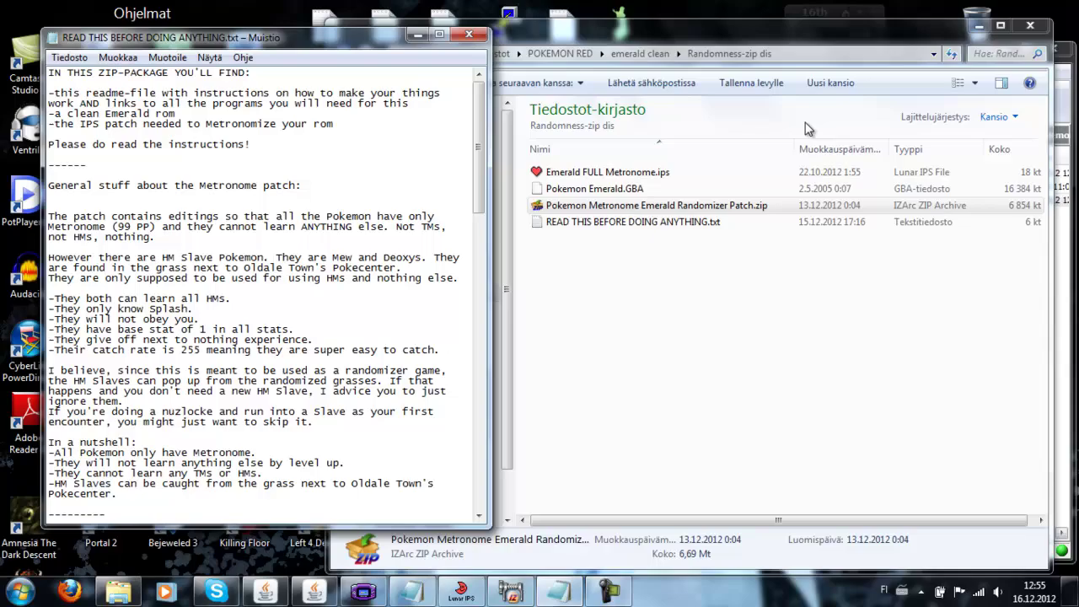
pyautogui.moveTo(479, 114); pyautogui.dragTo(480, 415)
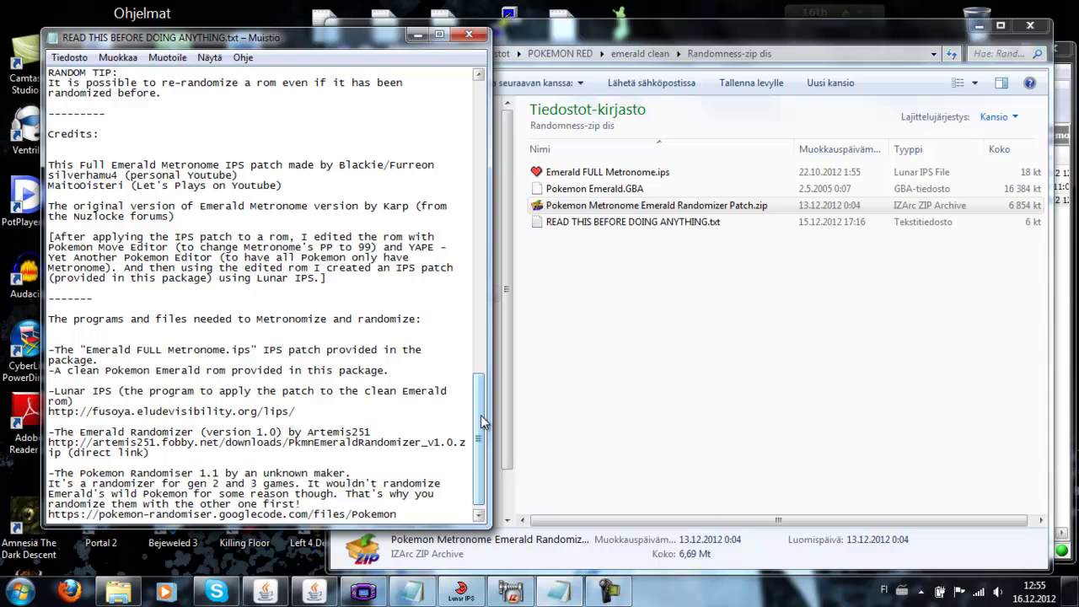
pyautogui.moveTo(480, 414); pyautogui.dragTo(486, 447)
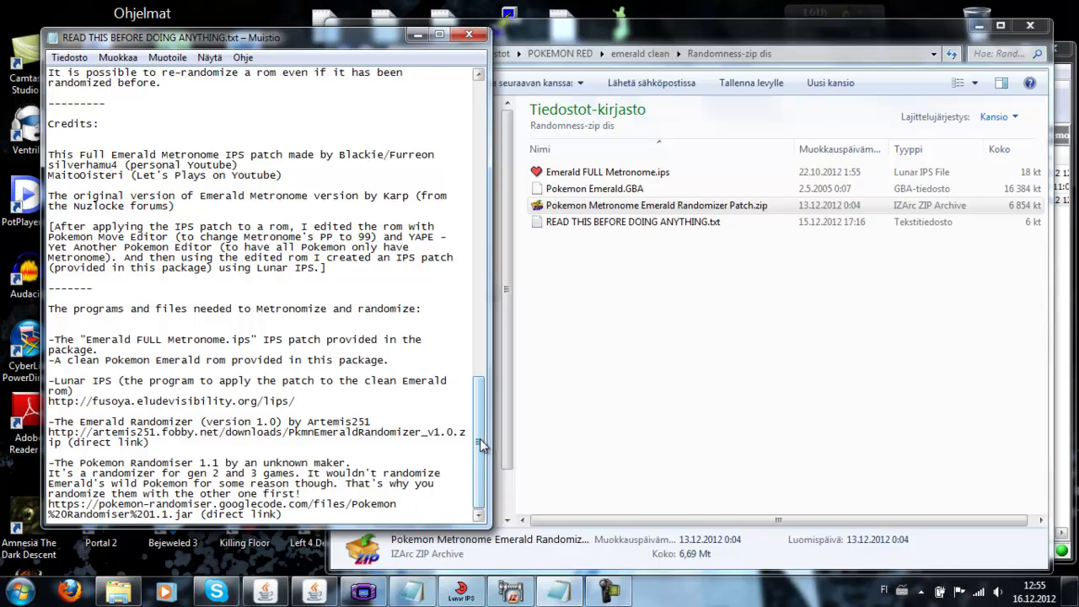
pyautogui.moveTo(480, 438); pyautogui.dragTo(479, 139)
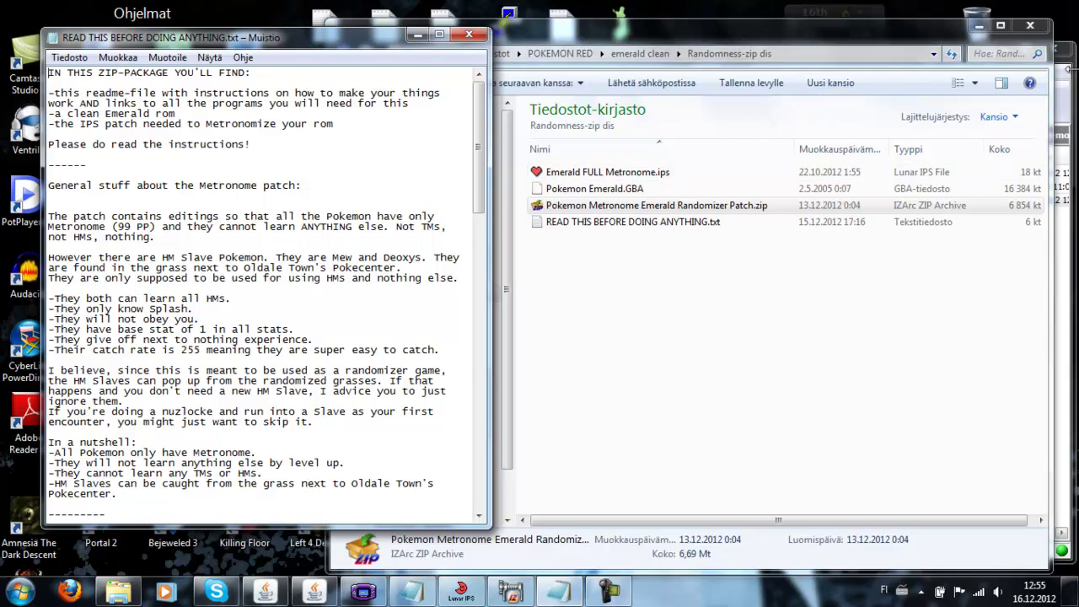
# Step: Arrange the readme and the IZArc archive side by side and point out Pokemon Emerald.GBA and Emerald FULL Metronome.ips in the archive
pyautogui.press('Return')
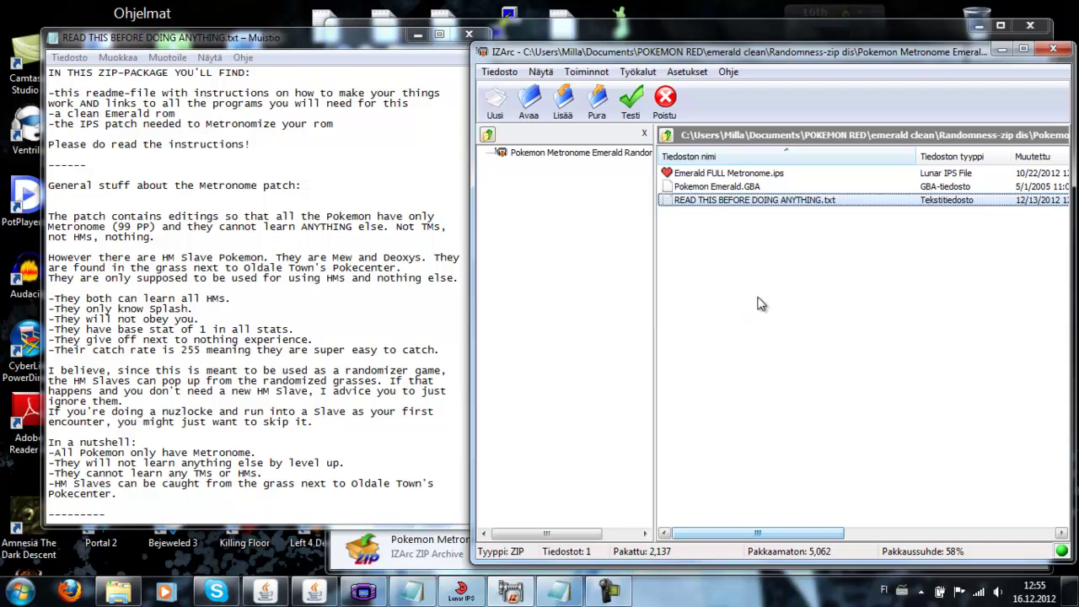
pyautogui.click(370, 39)
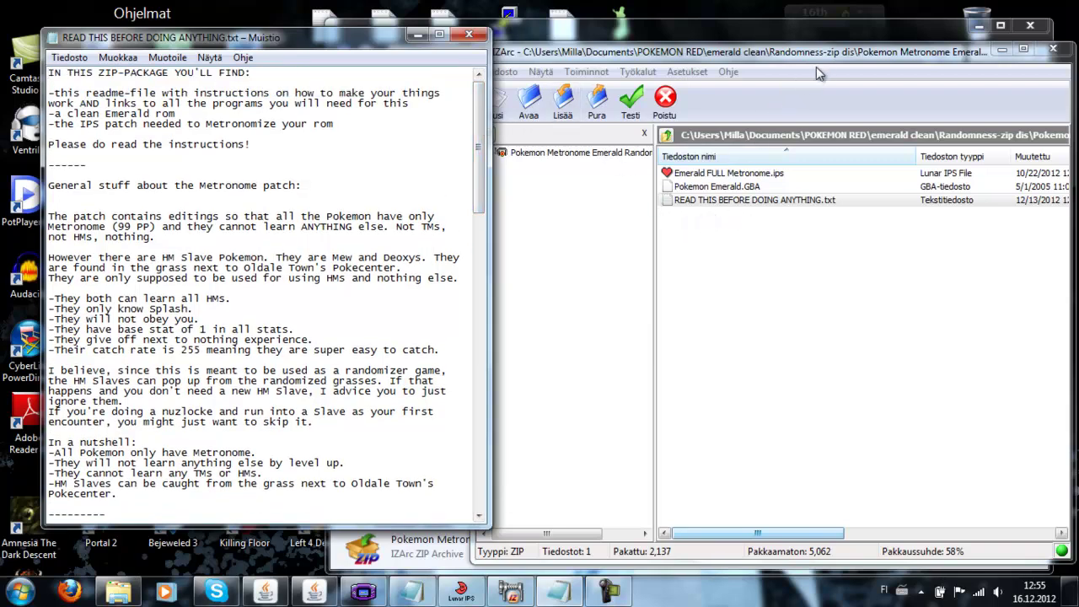
pyautogui.click(831, 54)
pyautogui.moveTo(830, 54); pyautogui.dragTo(816, 34)
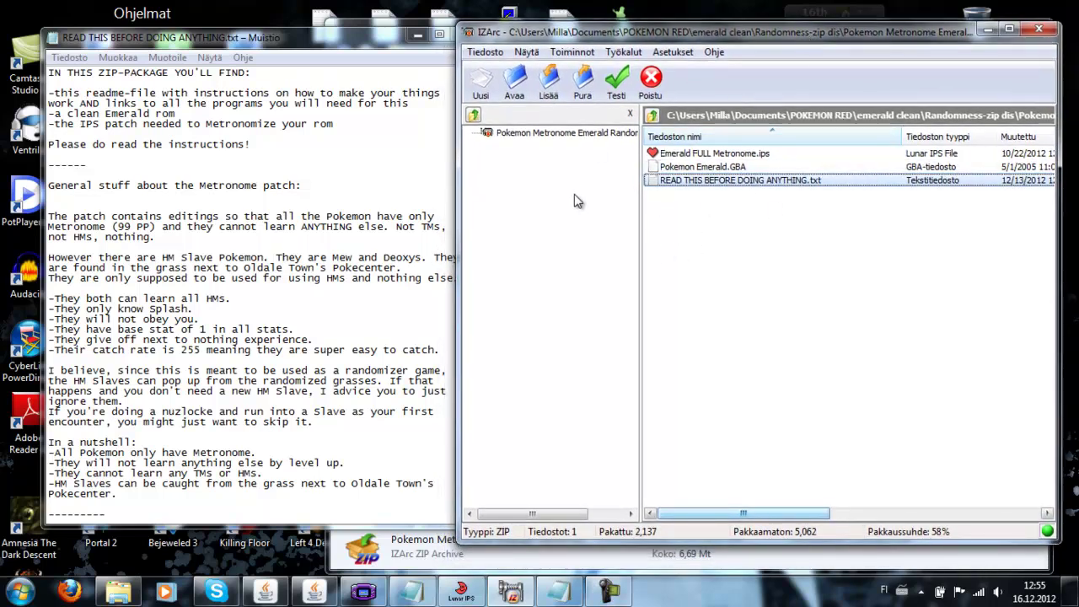
pyautogui.moveTo(397, 36); pyautogui.dragTo(361, 34)
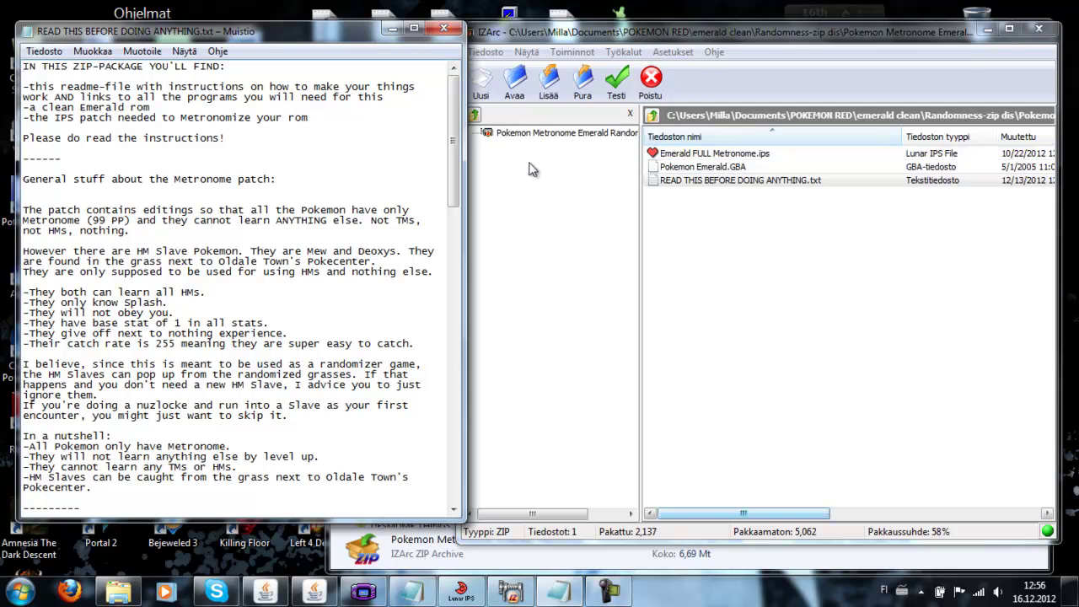
pyautogui.click(726, 170)
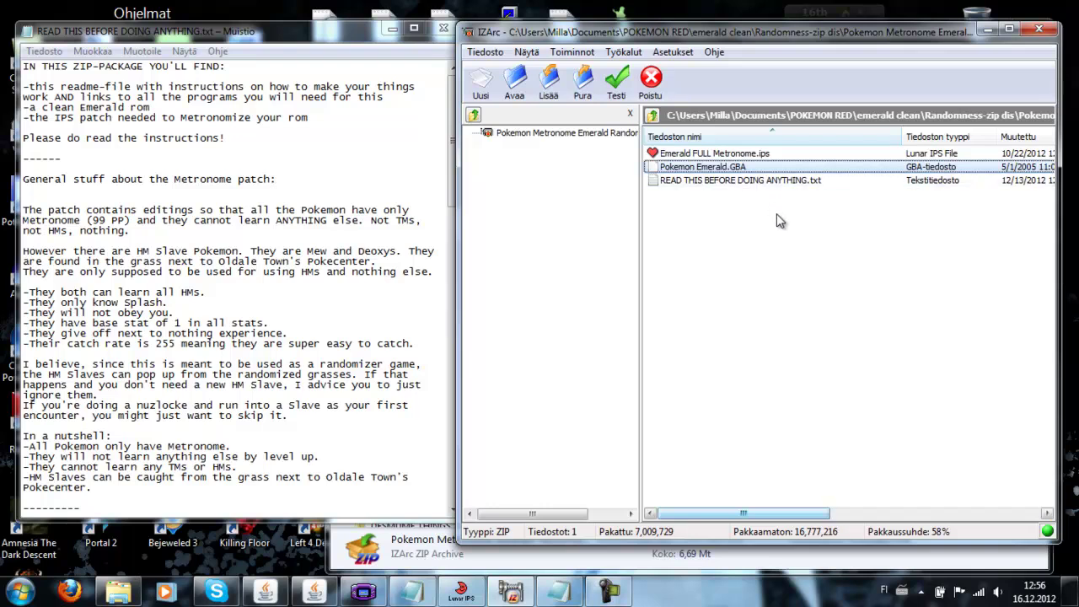
pyautogui.click(783, 155)
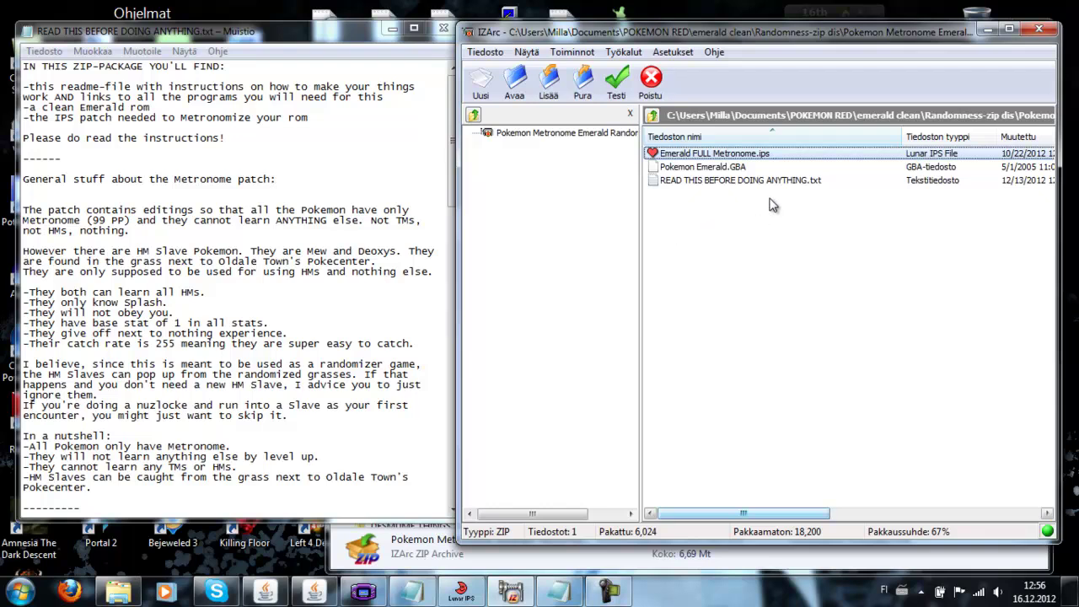
# Step: Read the readme's general notes on the Metronome patch and HM Slaves through to the instructions for applying the patch
pyautogui.click(451, 101)
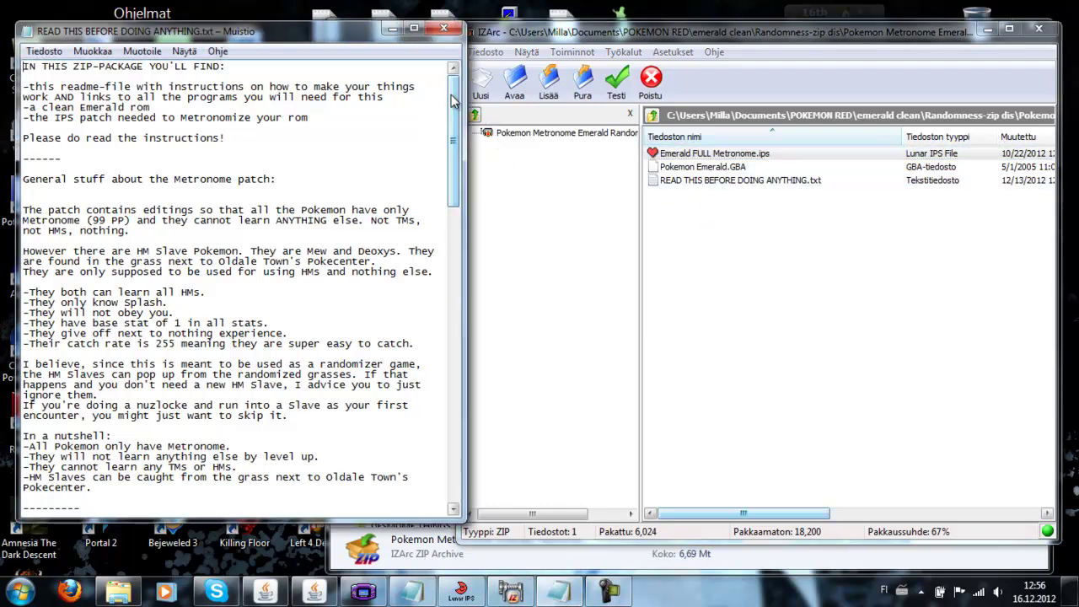
pyautogui.moveTo(451, 101); pyautogui.dragTo(453, 112)
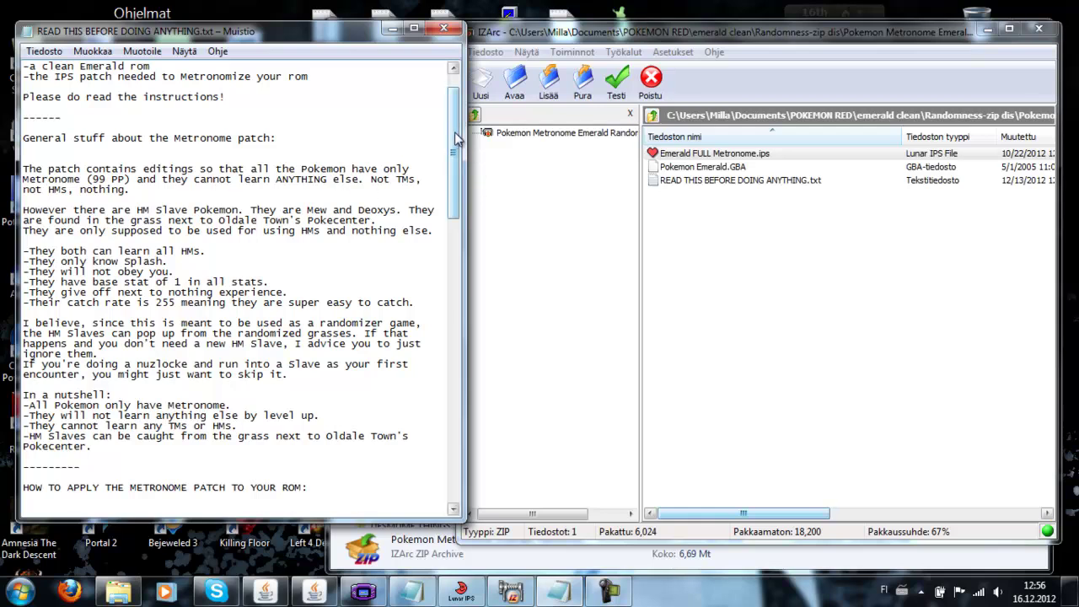
pyautogui.moveTo(456, 139); pyautogui.dragTo(458, 146)
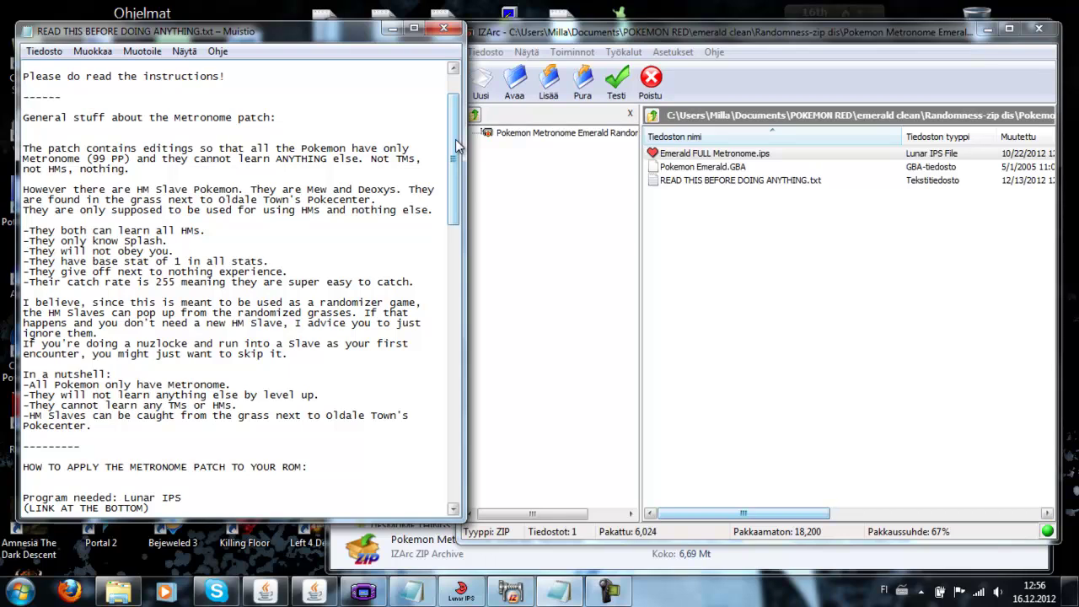
pyautogui.moveTo(456, 146); pyautogui.dragTo(456, 158)
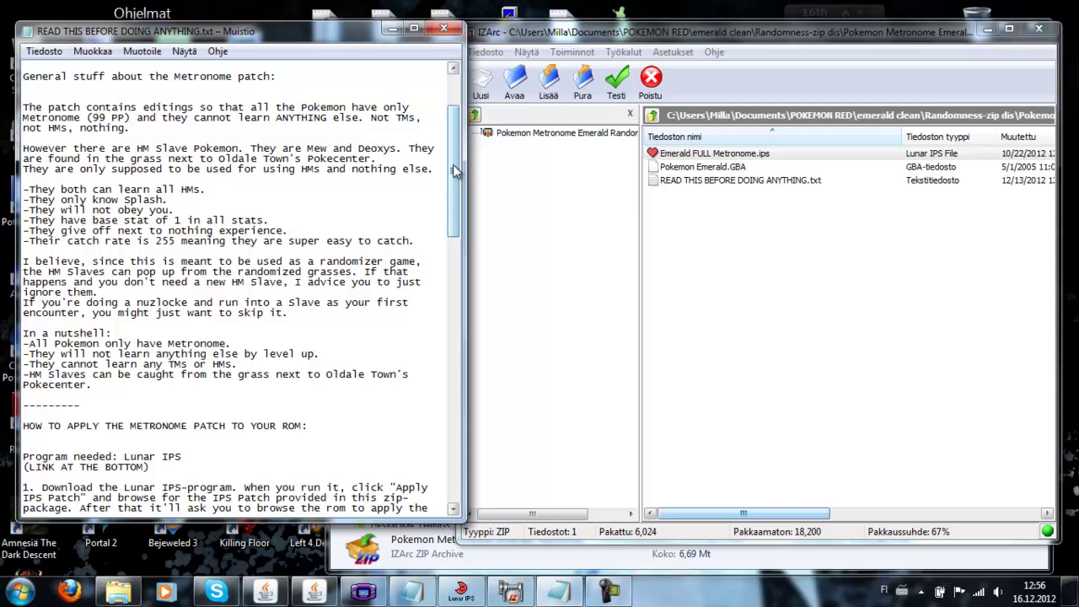
pyautogui.moveTo(453, 171); pyautogui.dragTo(453, 178)
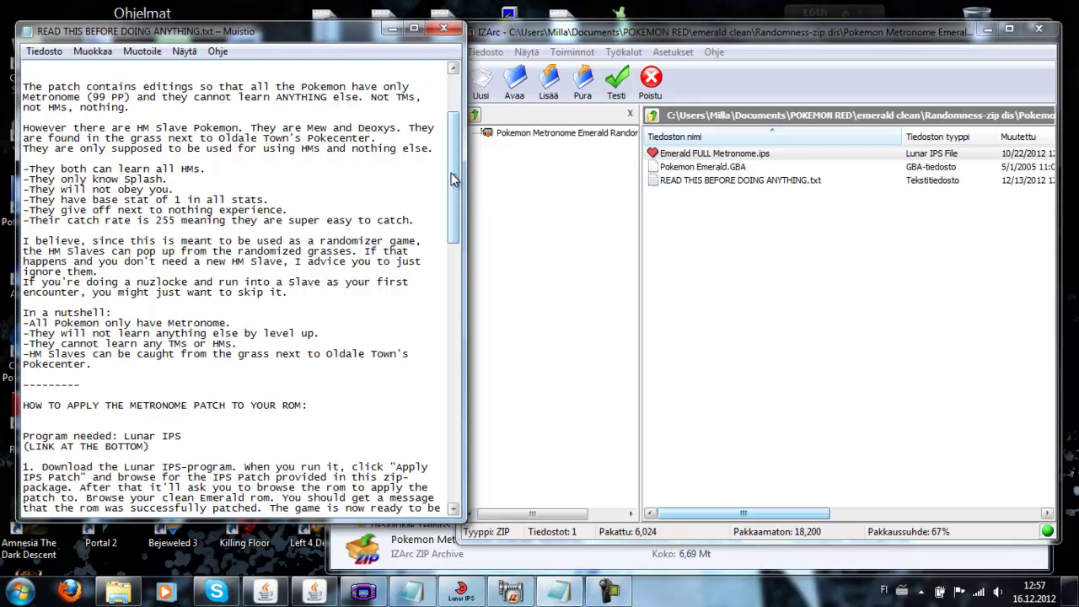
pyautogui.scroll(-1, 456, 156)
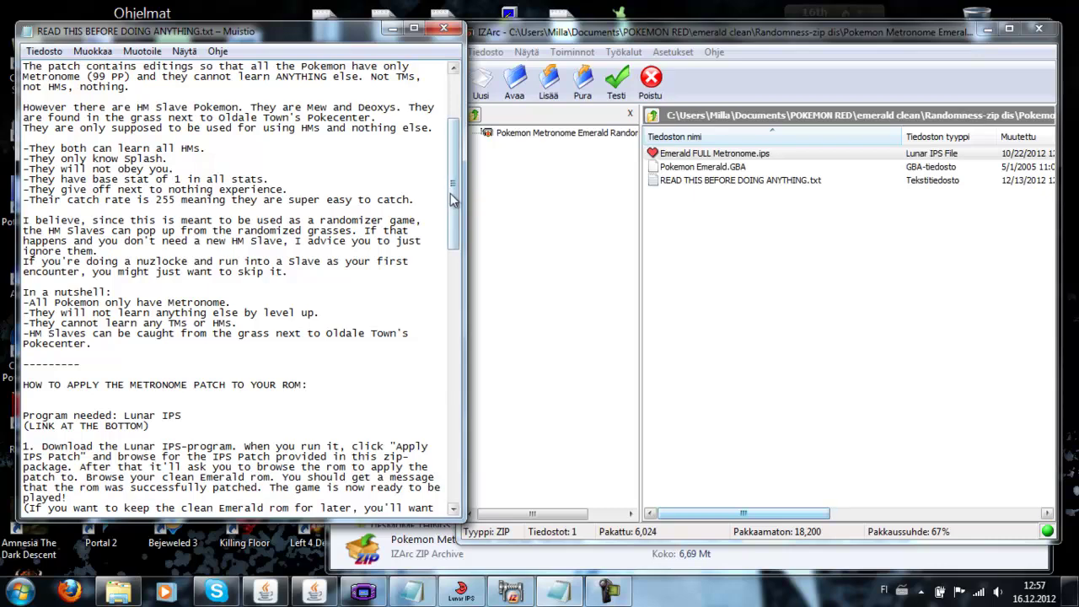
pyautogui.scroll(-1, 458, 209)
pyautogui.scroll(1, 458, 209)
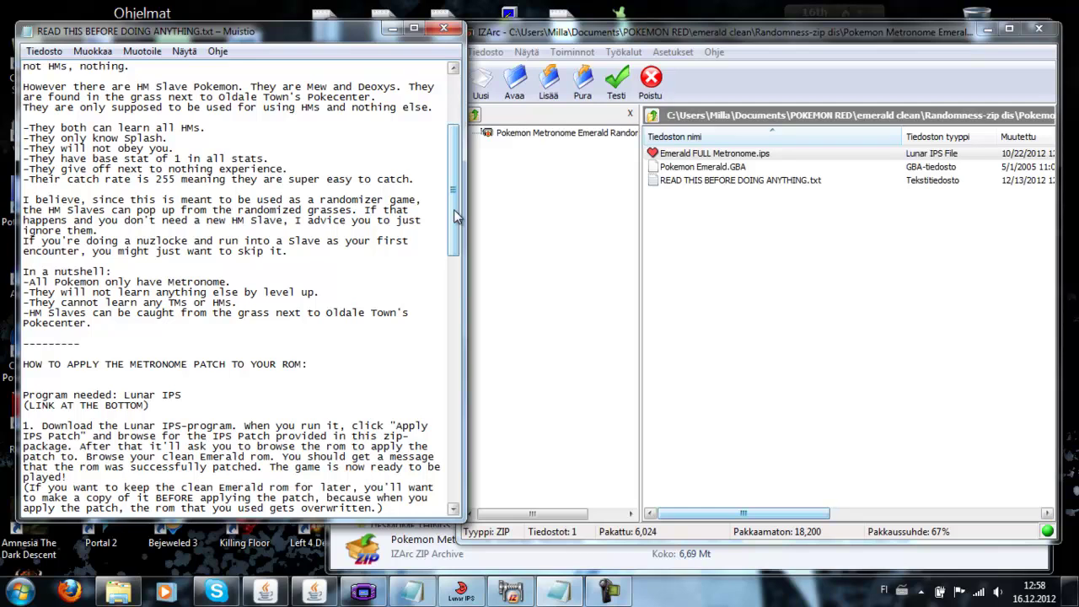
pyautogui.moveTo(455, 217); pyautogui.dragTo(453, 222)
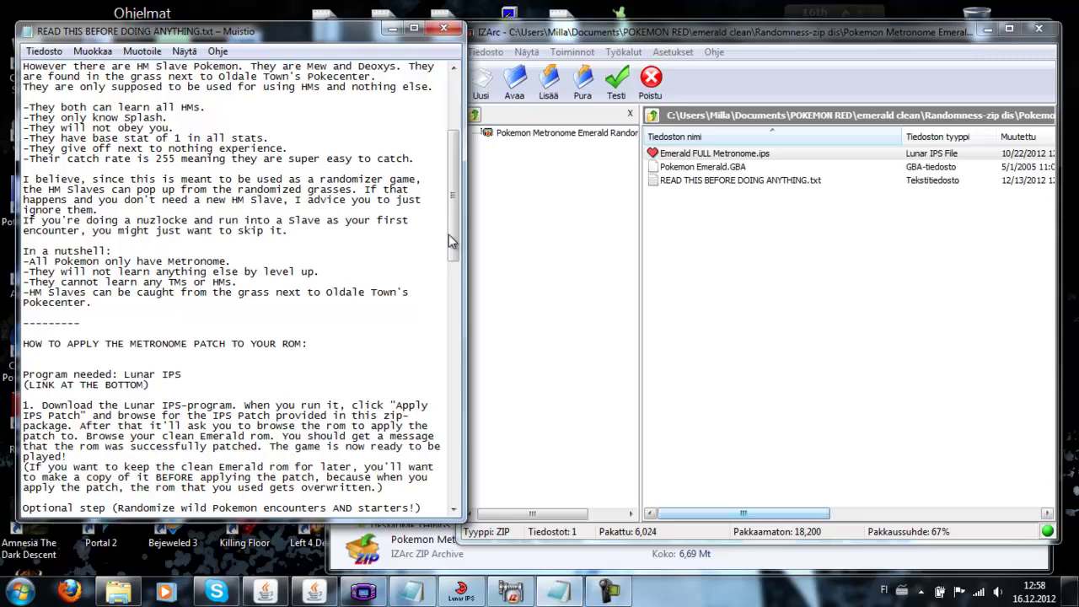
pyautogui.scroll(-1, 267, 222)
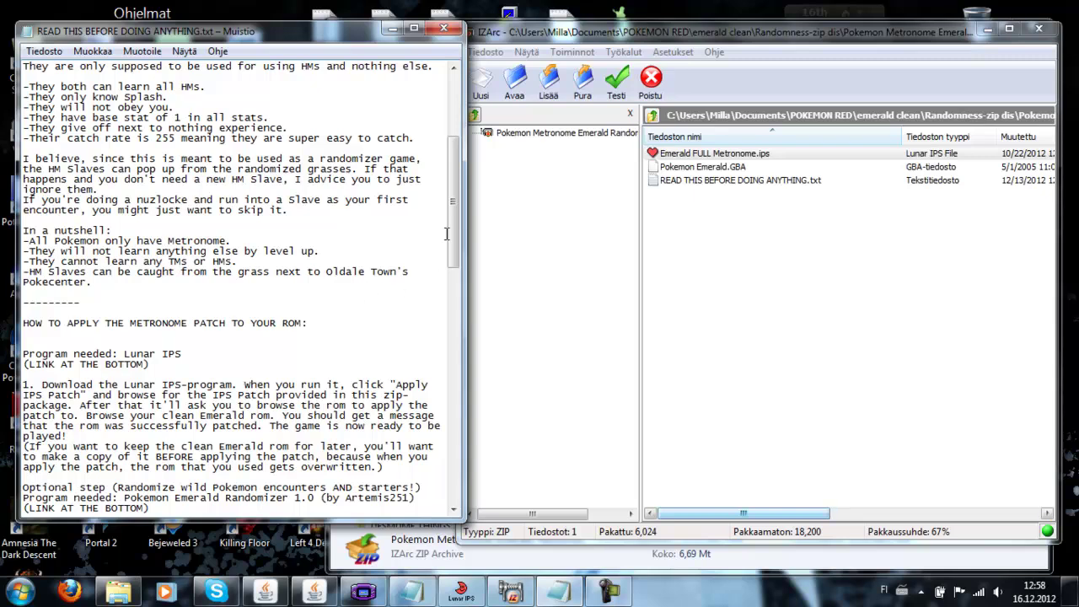
pyautogui.moveTo(456, 230); pyautogui.dragTo(456, 242)
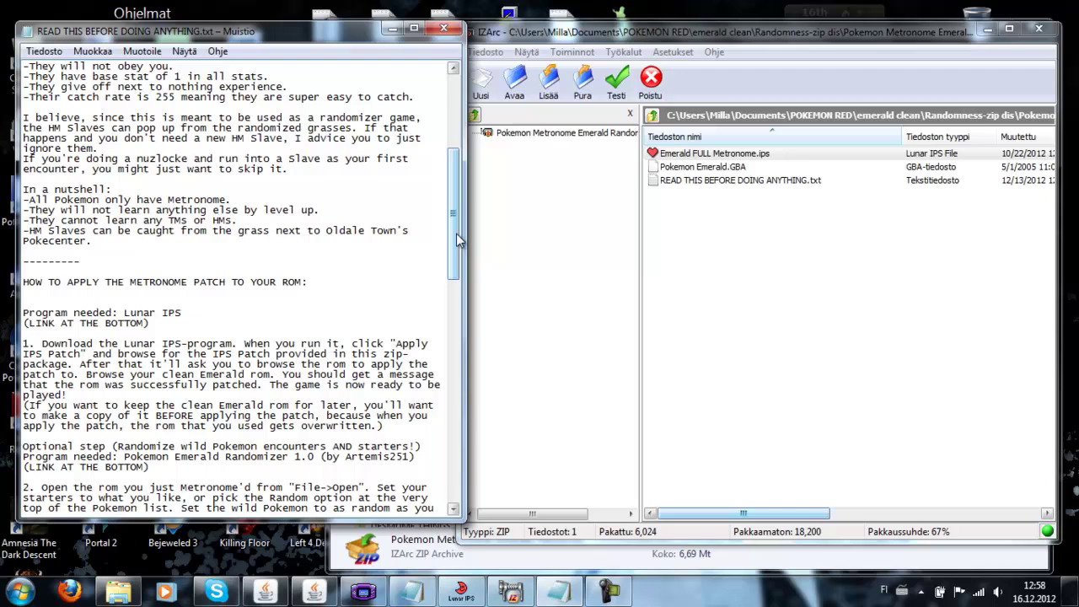
pyautogui.moveTo(456, 232); pyautogui.dragTo(461, 251)
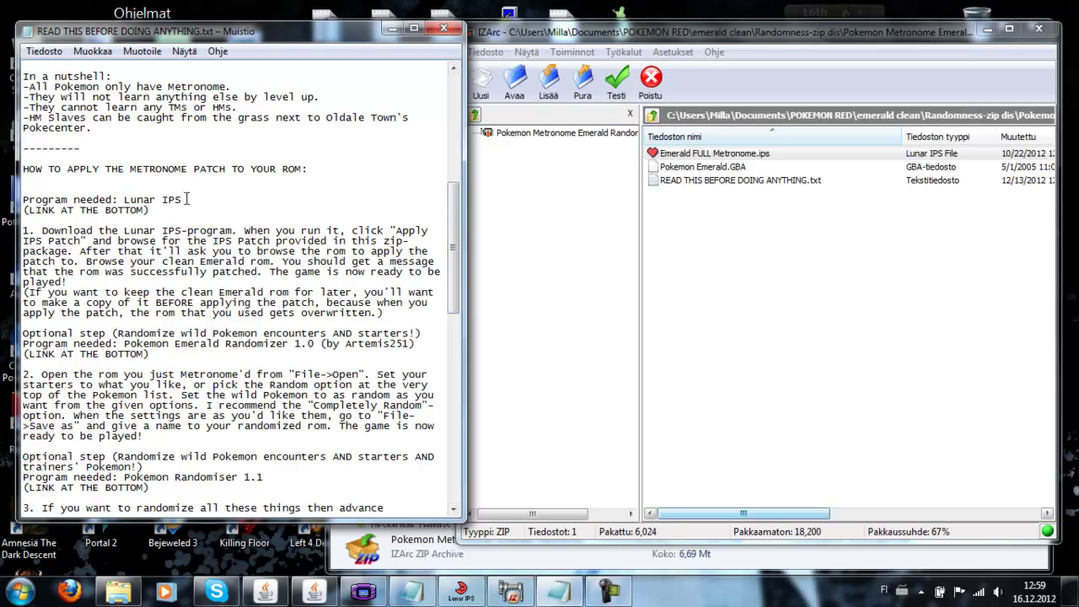
# Step: Switch to Lunar IPS, place its window beside the readme, and review the readme lines on the program needed and its link
pyautogui.moveTo(189, 199); pyautogui.dragTo(23, 199)
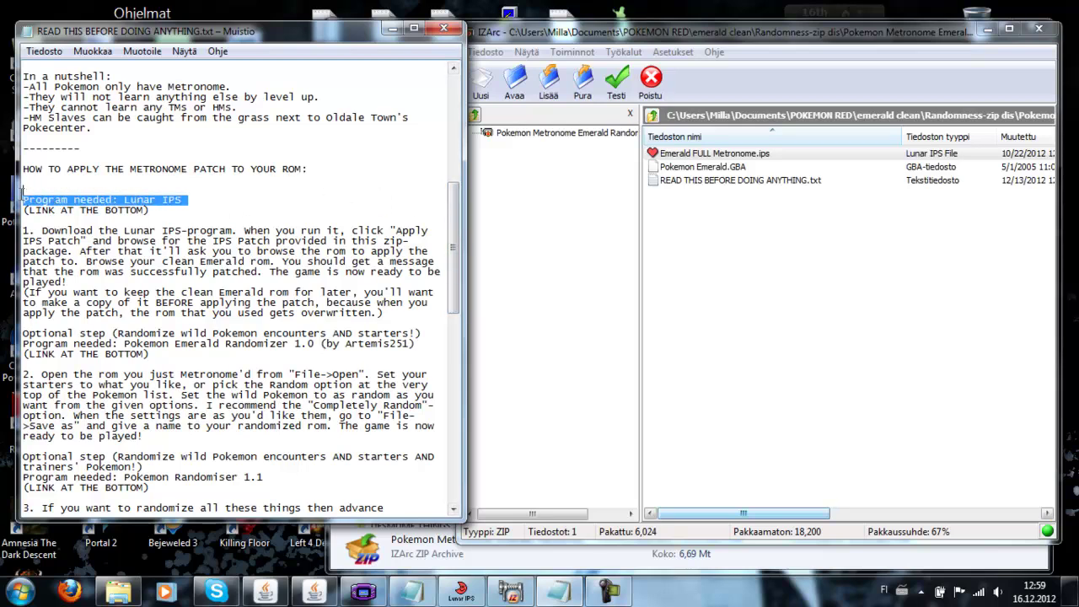
pyautogui.click(245, 199)
pyautogui.click(462, 594)
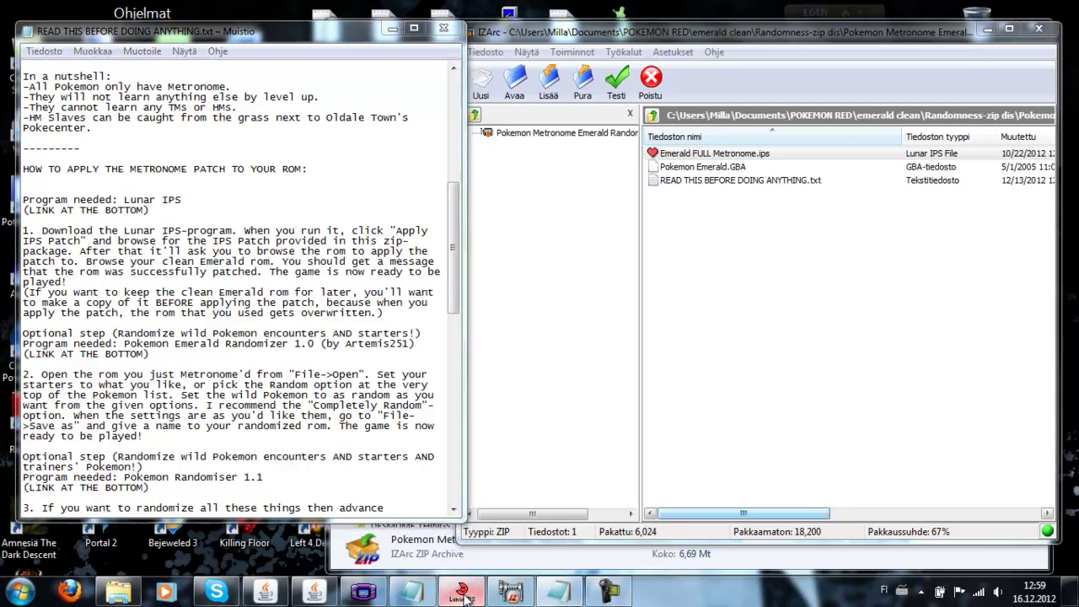
pyautogui.moveTo(528, 210); pyautogui.dragTo(547, 182)
pyautogui.click(156, 210)
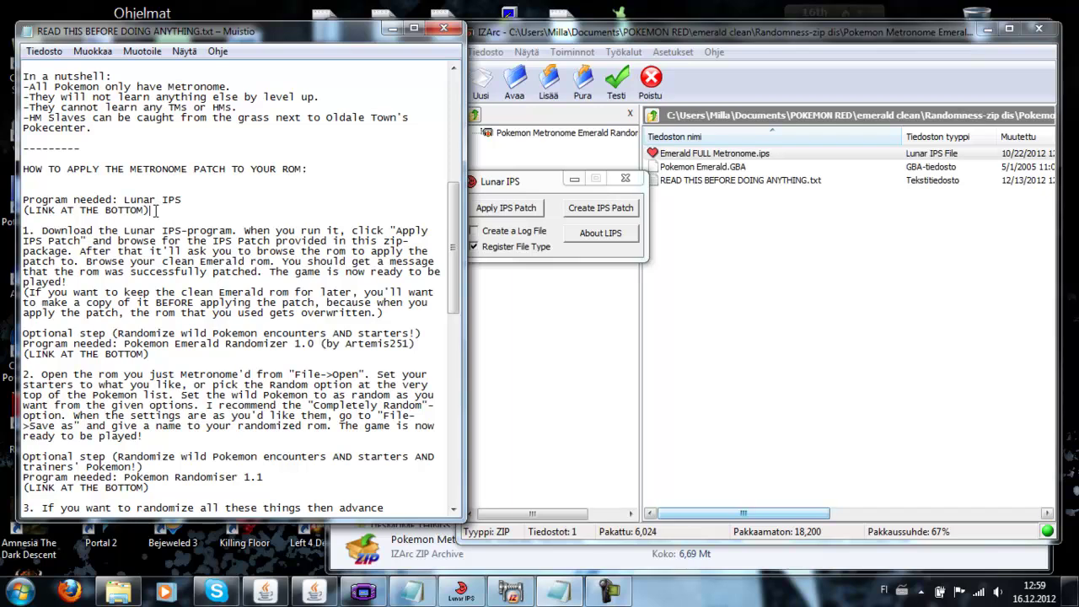
pyautogui.moveTo(155, 210); pyautogui.dragTo(22, 200)
pyautogui.click(199, 210)
pyautogui.moveTo(456, 239)
pyautogui.mouseDown()
pyautogui.moveTo(468, 457)
pyautogui.moveTo(447, 220)
pyautogui.moveTo(444, 236)
pyautogui.mouseUp()
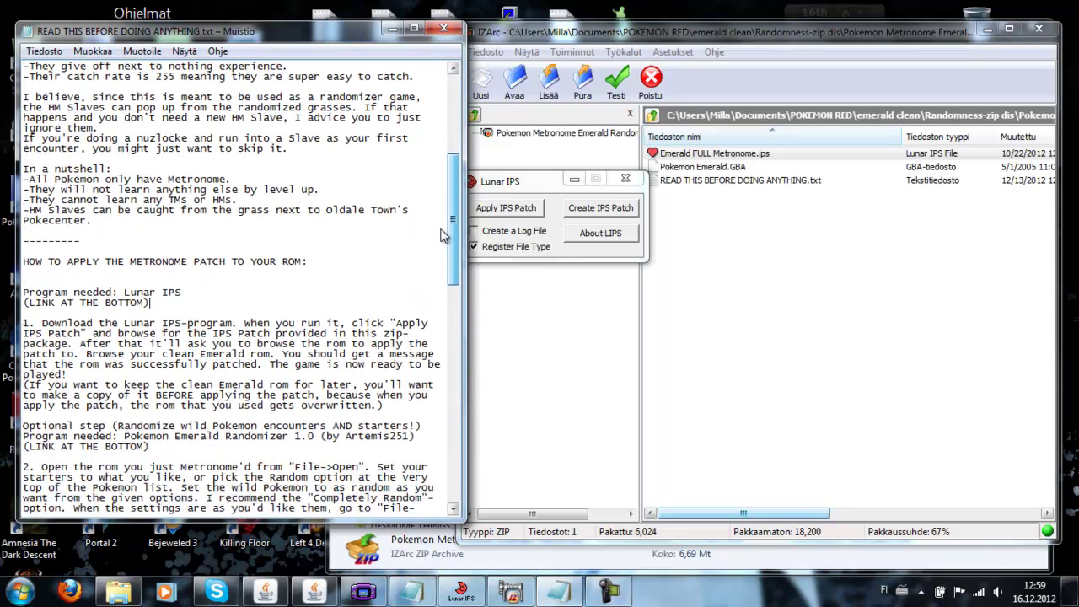
pyautogui.moveTo(526, 181); pyautogui.dragTo(550, 169)
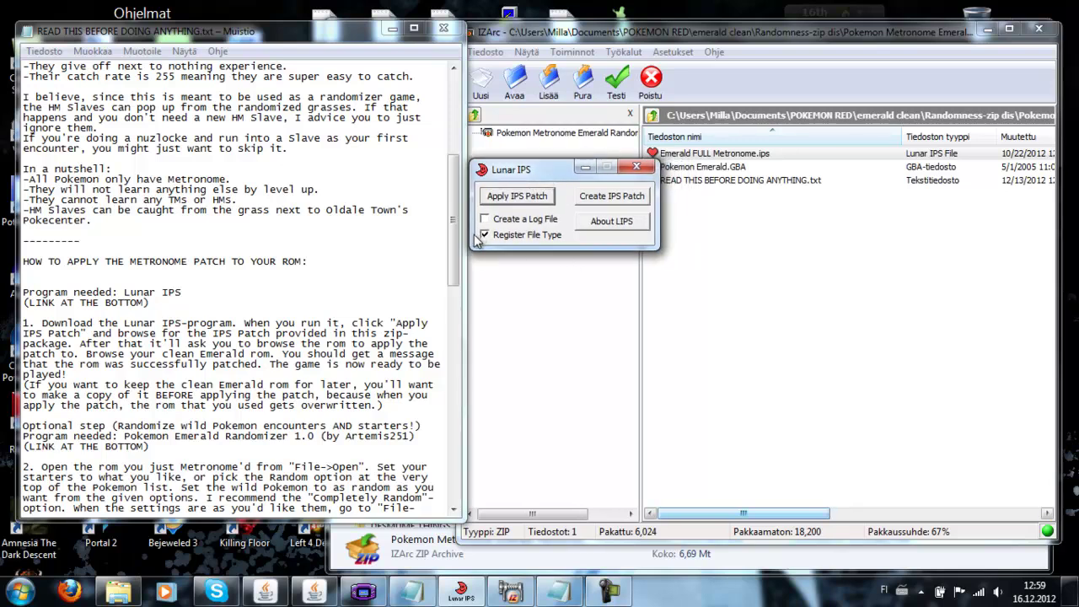
# Step: Start applying an IPS patch in Lunar IPS and browse to Documents > POKEMON RED > emerald clean > Randomness-zip dis
pyautogui.moveTo(453, 244); pyautogui.dragTo(452, 272)
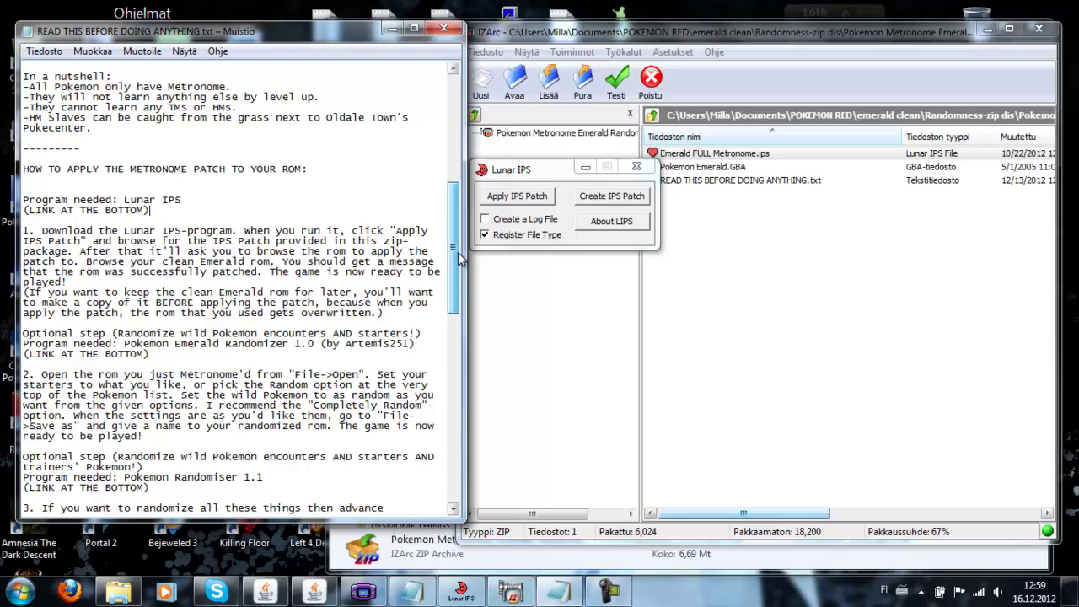
pyautogui.click(554, 181)
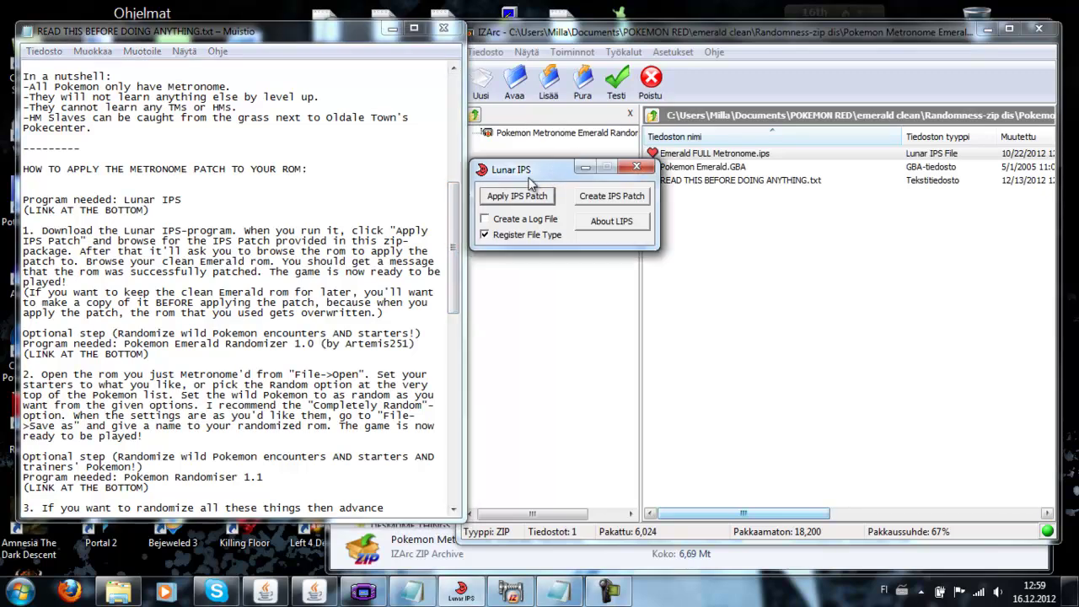
pyautogui.click(531, 205)
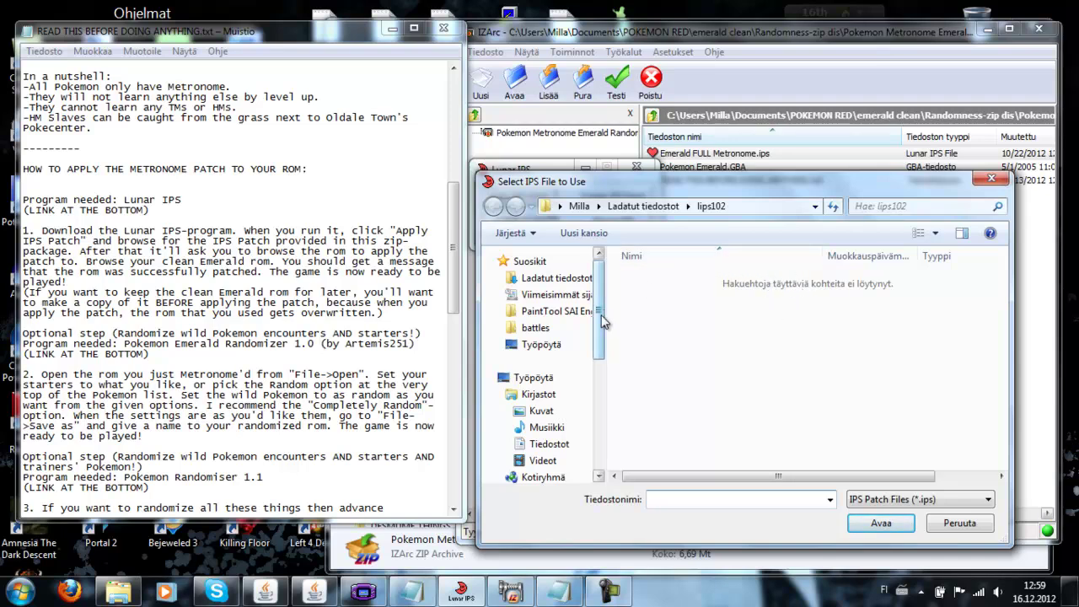
pyautogui.click(556, 443)
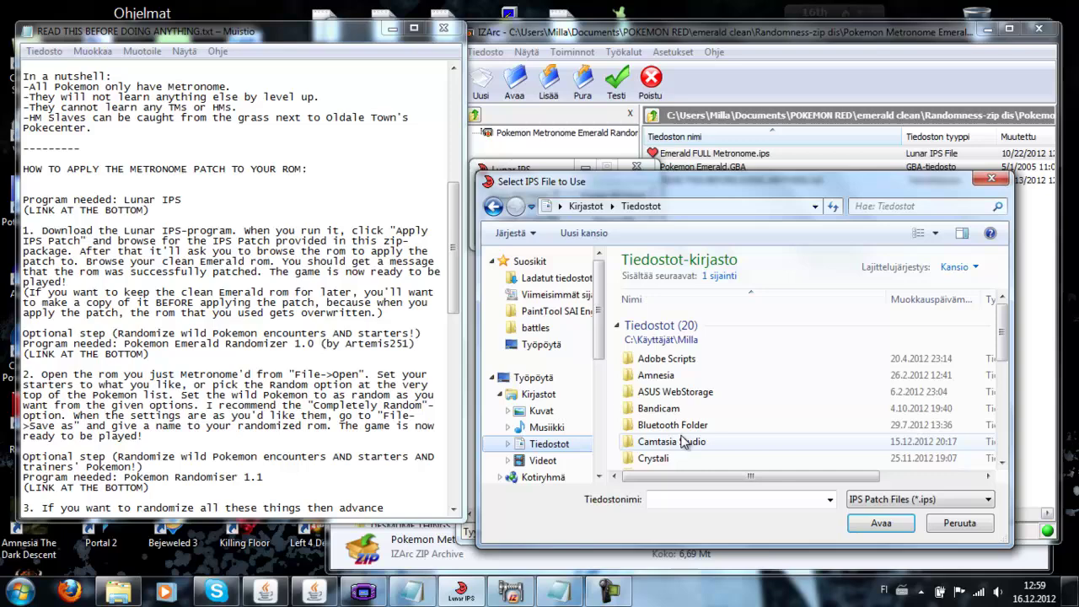
pyautogui.scroll(-3, 725, 439)
pyautogui.moveTo(1001, 348); pyautogui.dragTo(1008, 384)
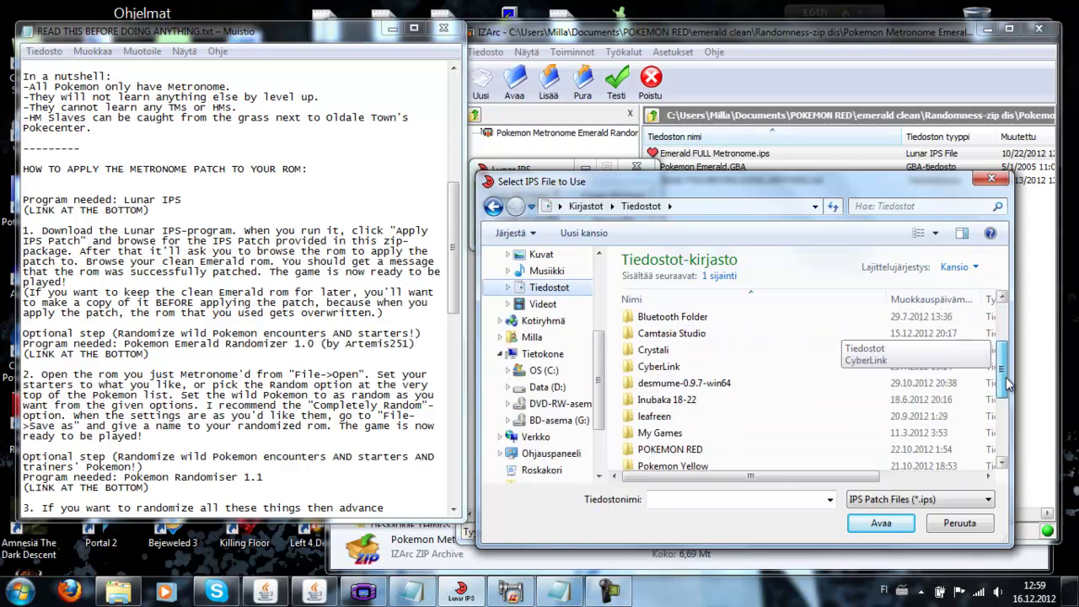
pyautogui.doubleClick(674, 449)
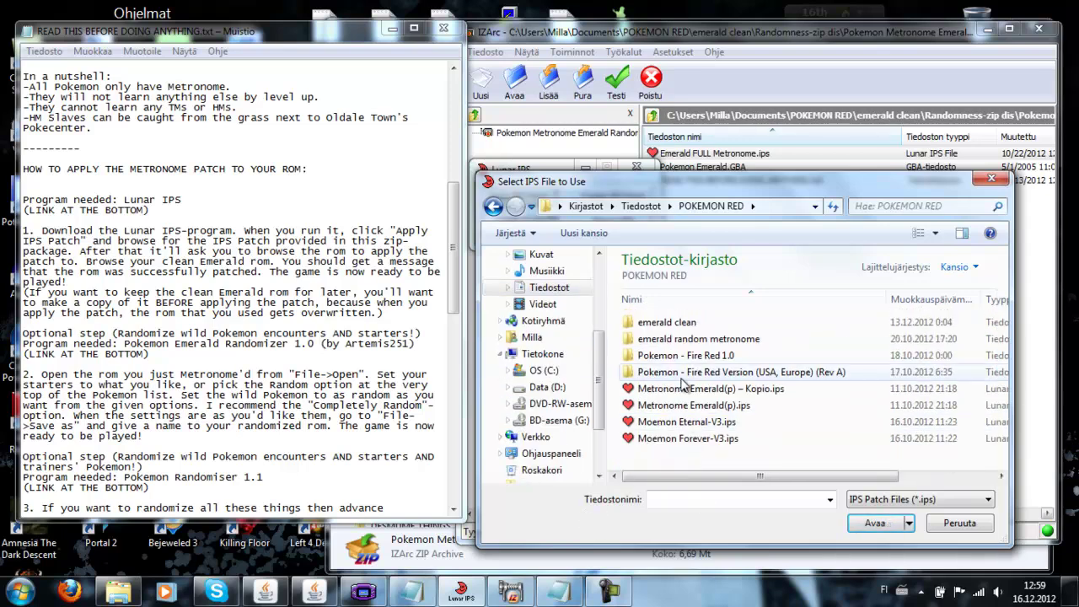
pyautogui.doubleClick(674, 323)
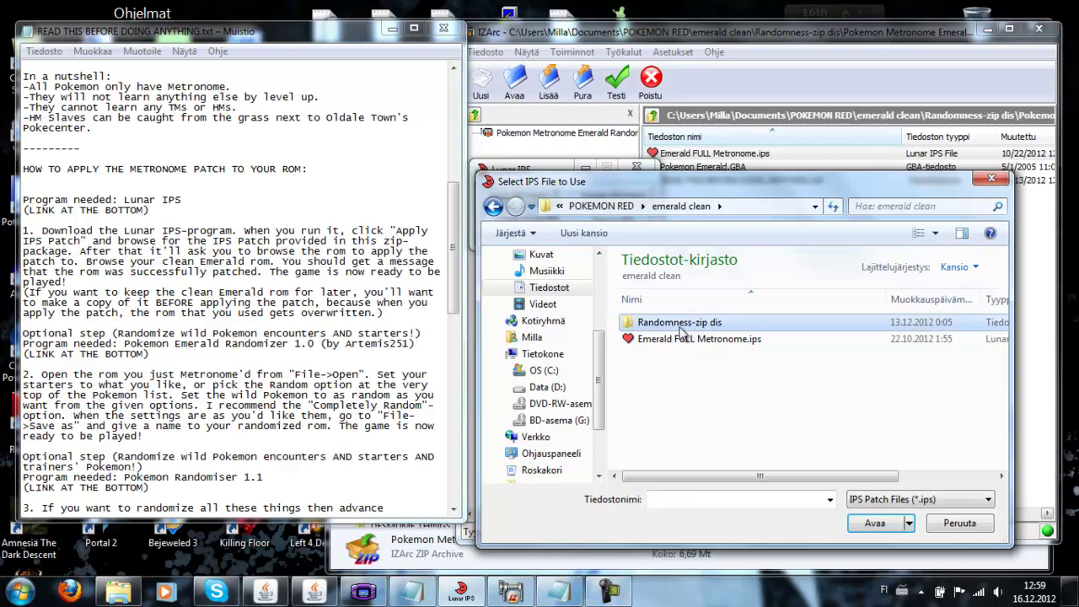
pyautogui.doubleClick(681, 325)
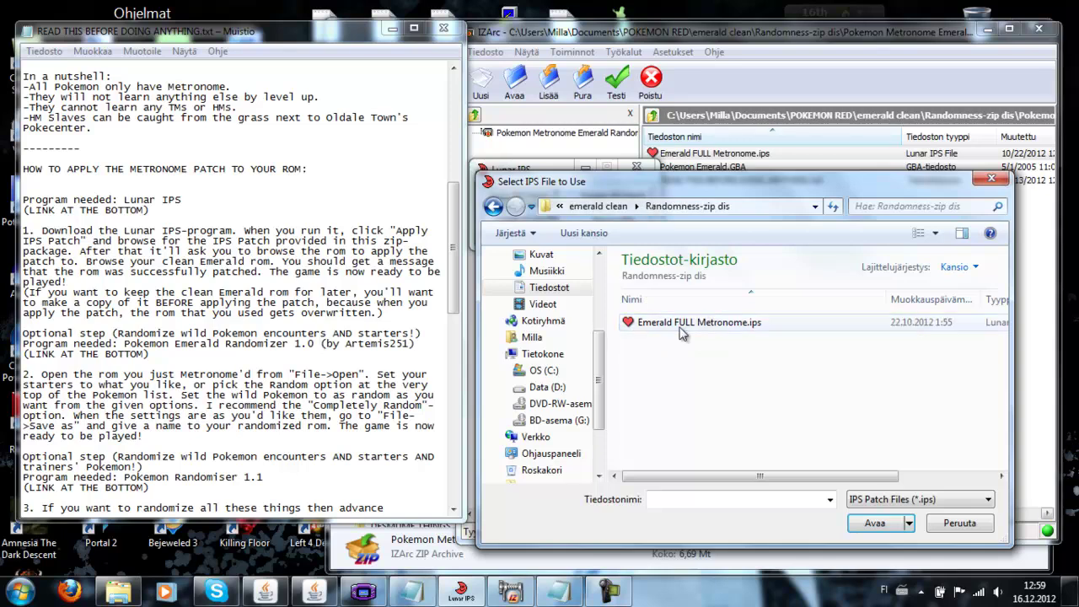
# Step: Place the patch selection dialog clear of the readme and choose Emerald FULL Metronome.ips from the Randomness-zip dis folder
pyautogui.click(493, 207)
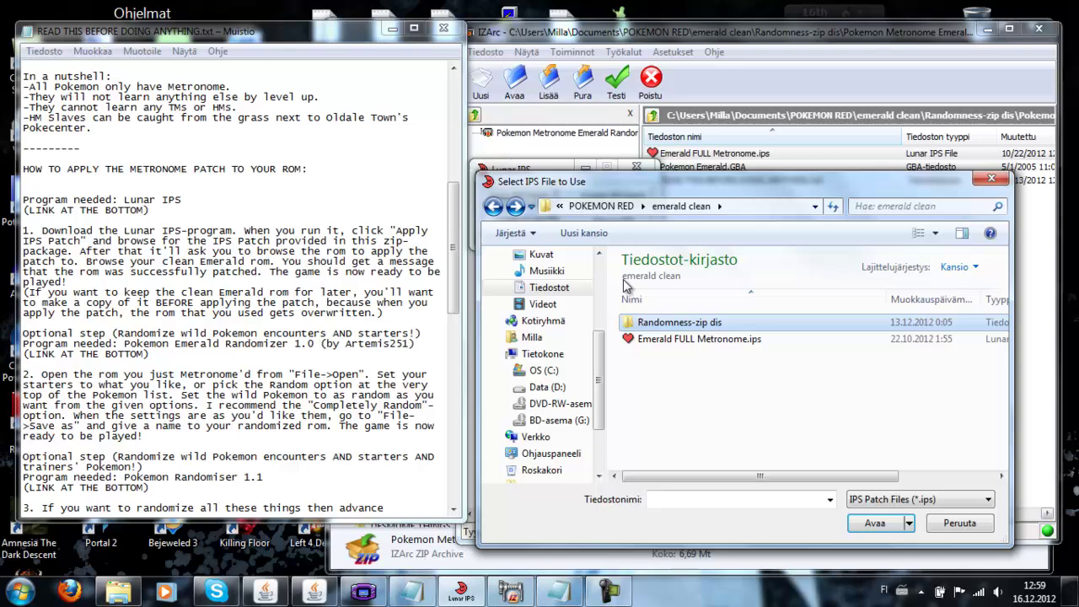
pyautogui.moveTo(782, 193); pyautogui.dragTo(764, 184)
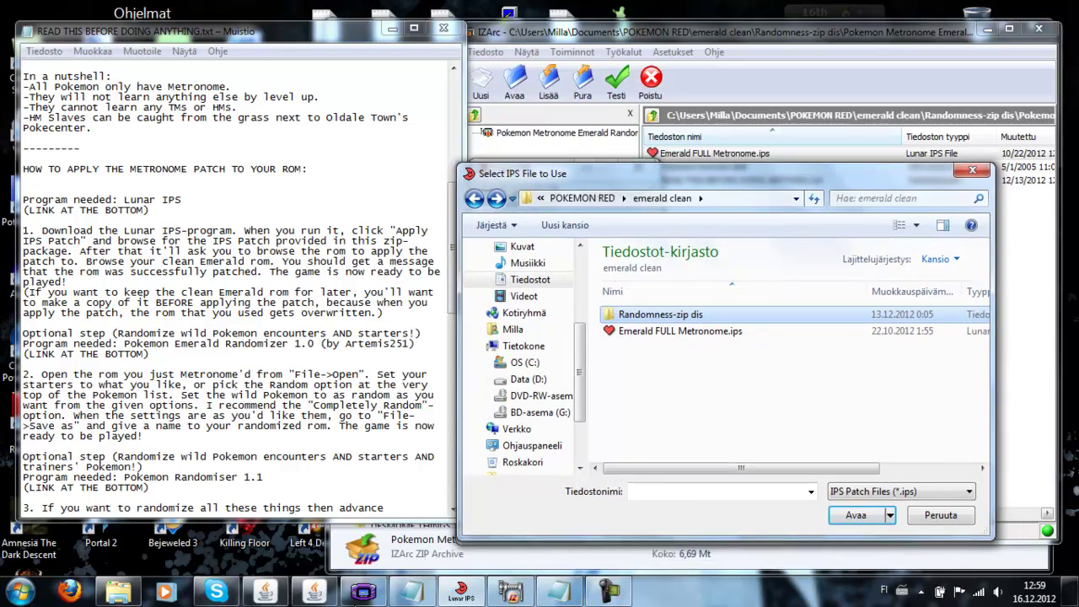
pyautogui.click(121, 594)
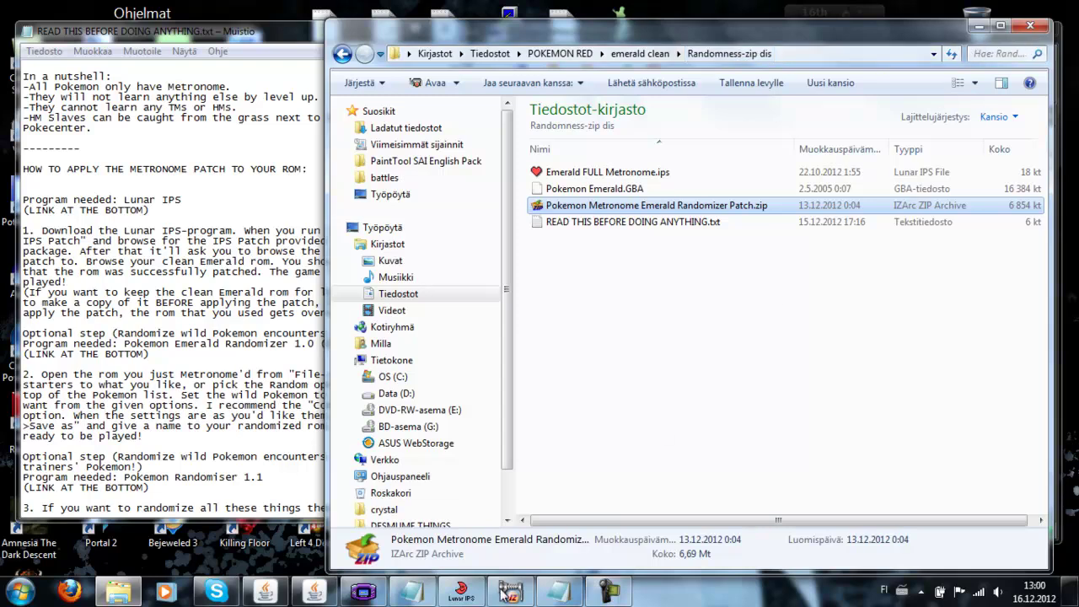
pyautogui.click(461, 593)
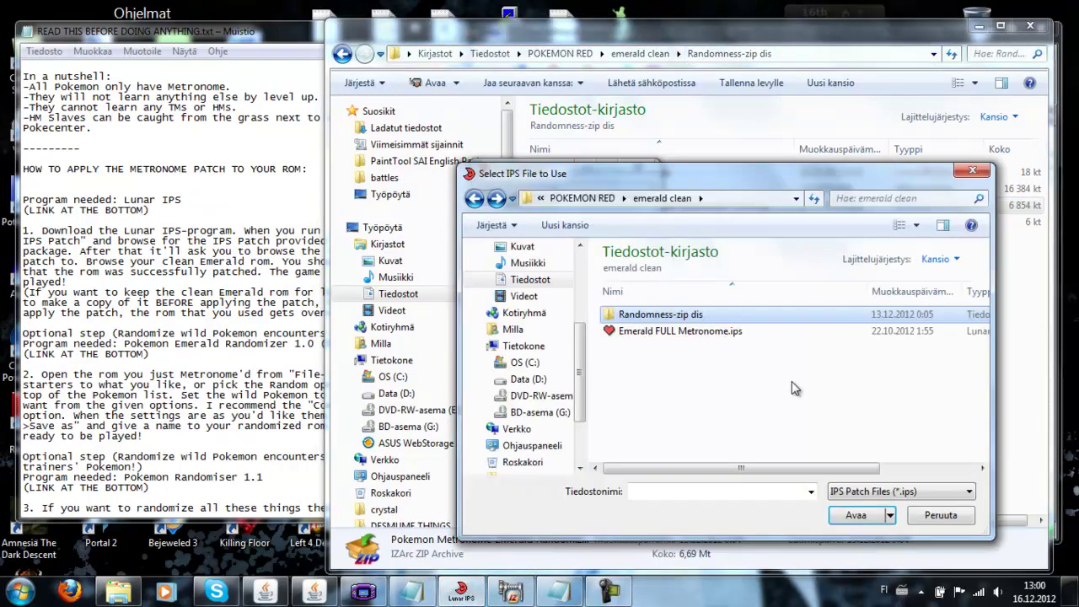
pyautogui.click(236, 291)
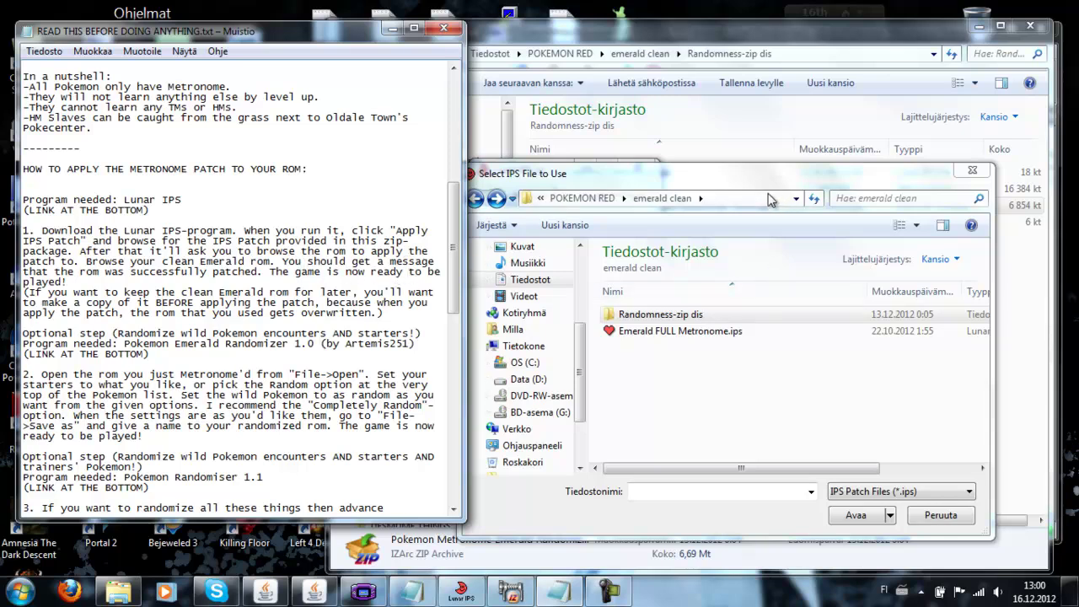
pyautogui.click(735, 176)
pyautogui.moveTo(735, 175); pyautogui.dragTo(773, 126)
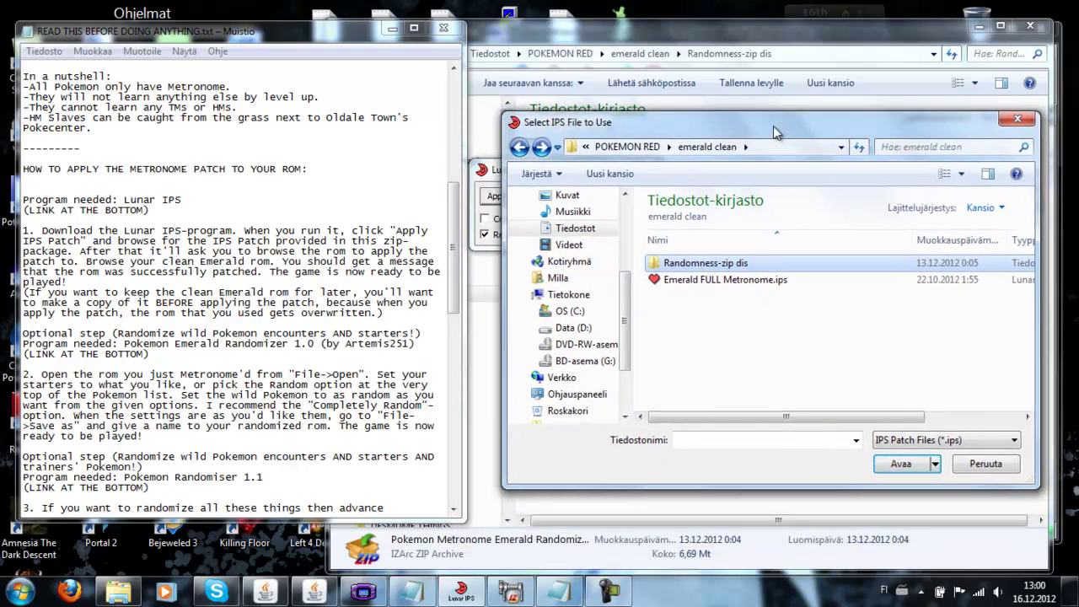
pyautogui.doubleClick(717, 265)
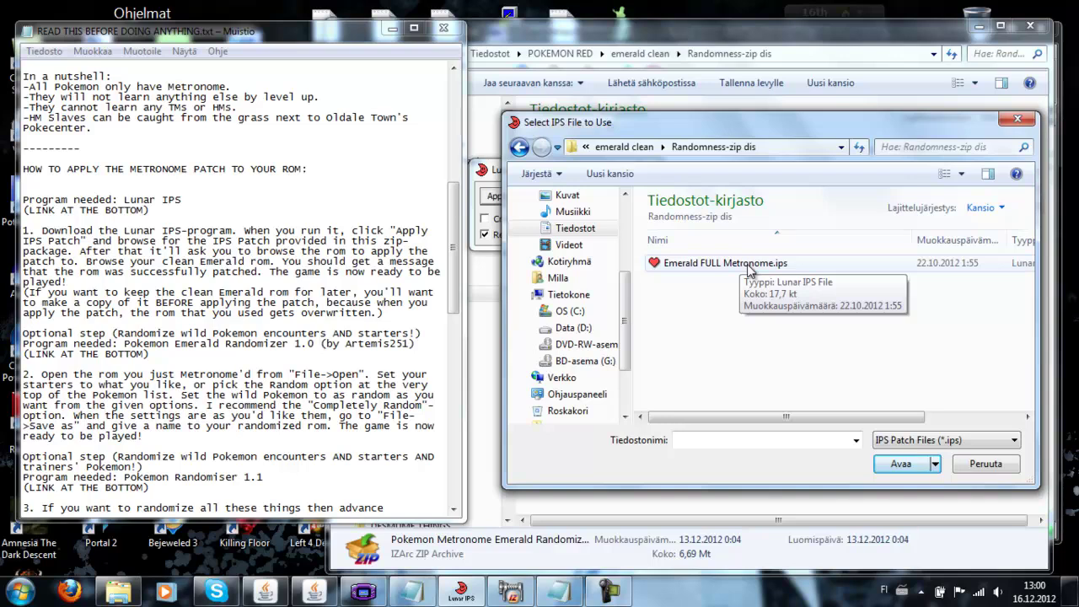
pyautogui.doubleClick(747, 266)
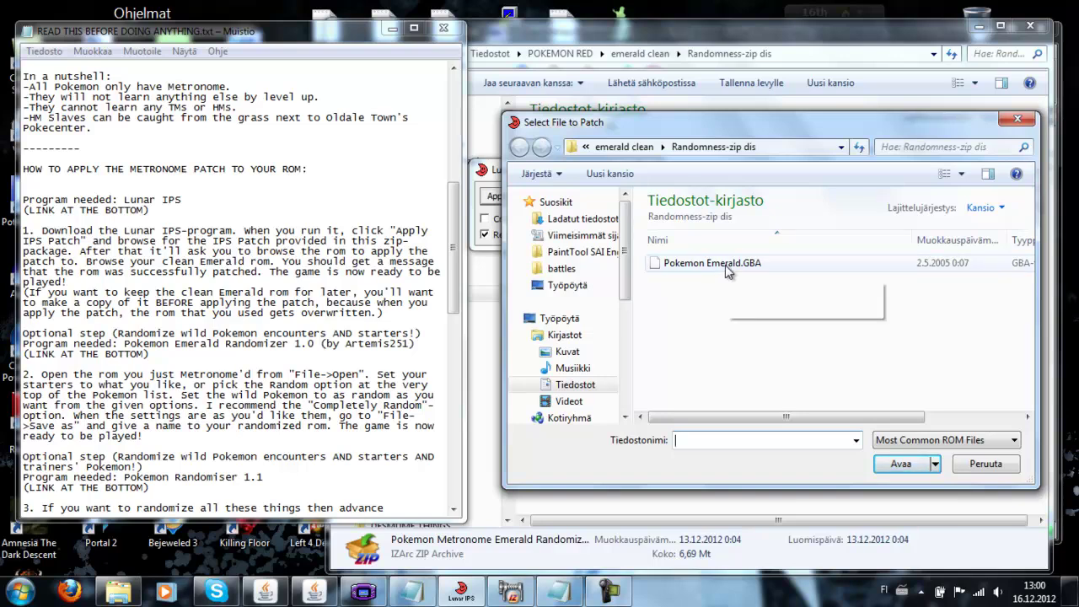
# Step: Make a duplicate of the clean Pokemon Emerald.GBA in the same folder from within the ROM selection dialog
pyautogui.click(725, 265)
pyautogui.rightClick(724, 267)
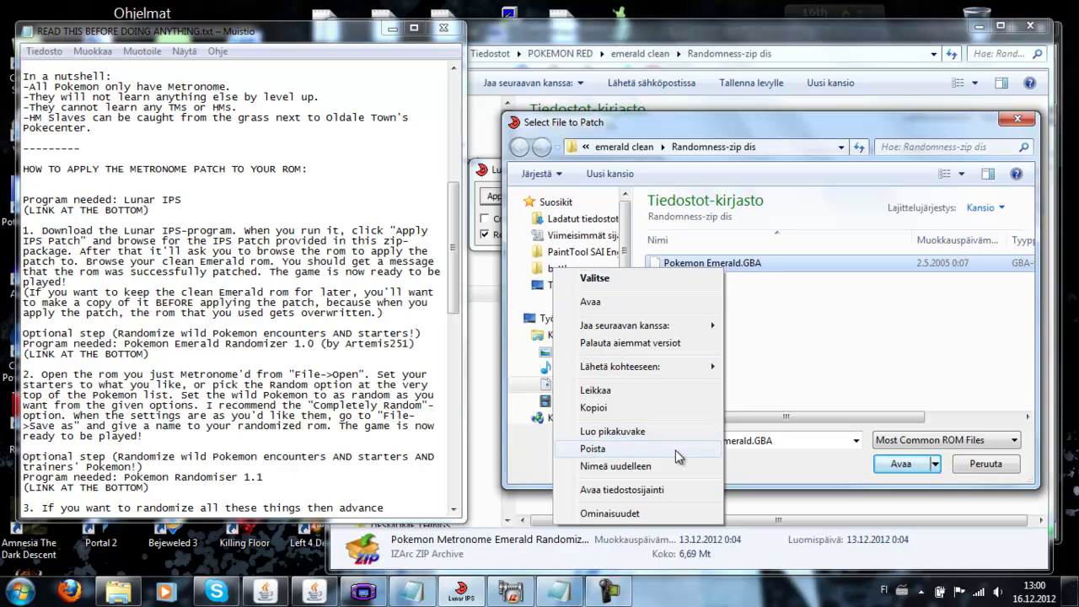
pyautogui.click(683, 409)
pyautogui.click(737, 306)
pyautogui.rightClick(561, 294)
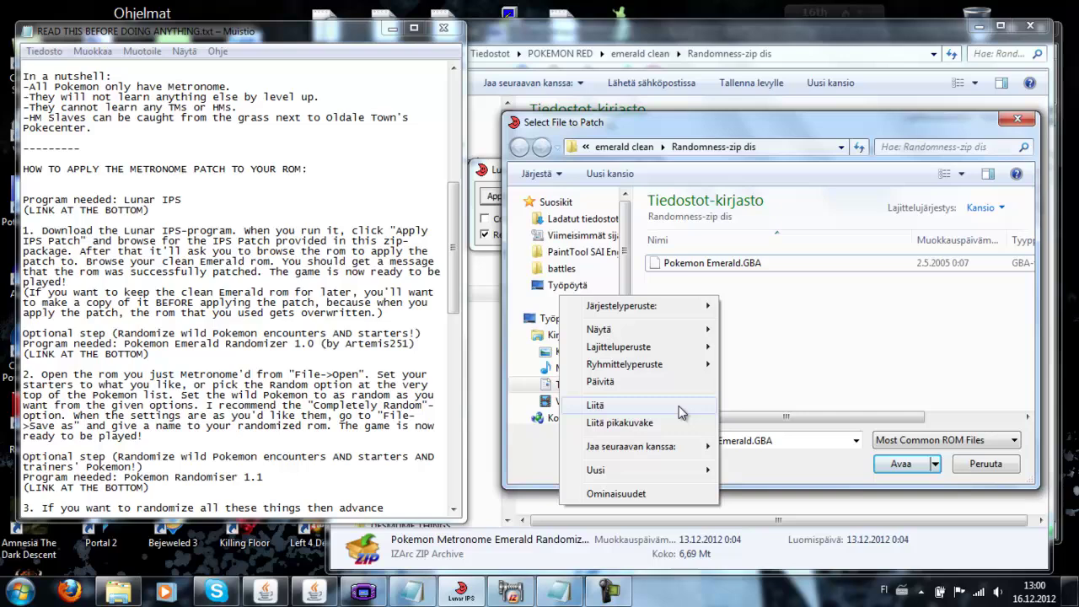
pyautogui.click(679, 405)
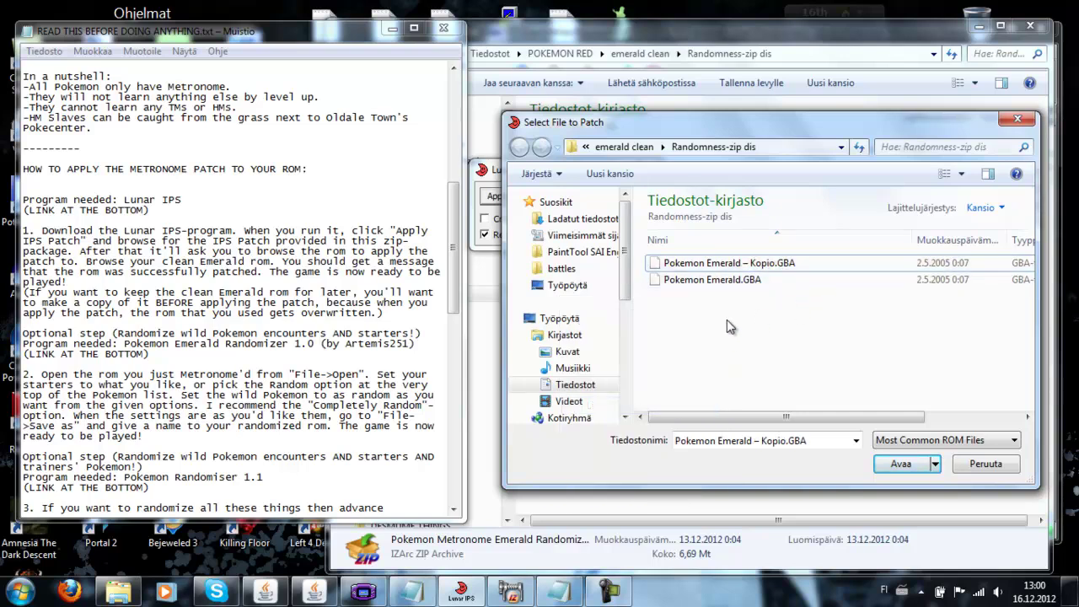
# Step: Apply the patch to Pokemon Emerald – Kopio.GBA, dismiss the completion message and close Lunar IPS
pyautogui.doubleClick(757, 267)
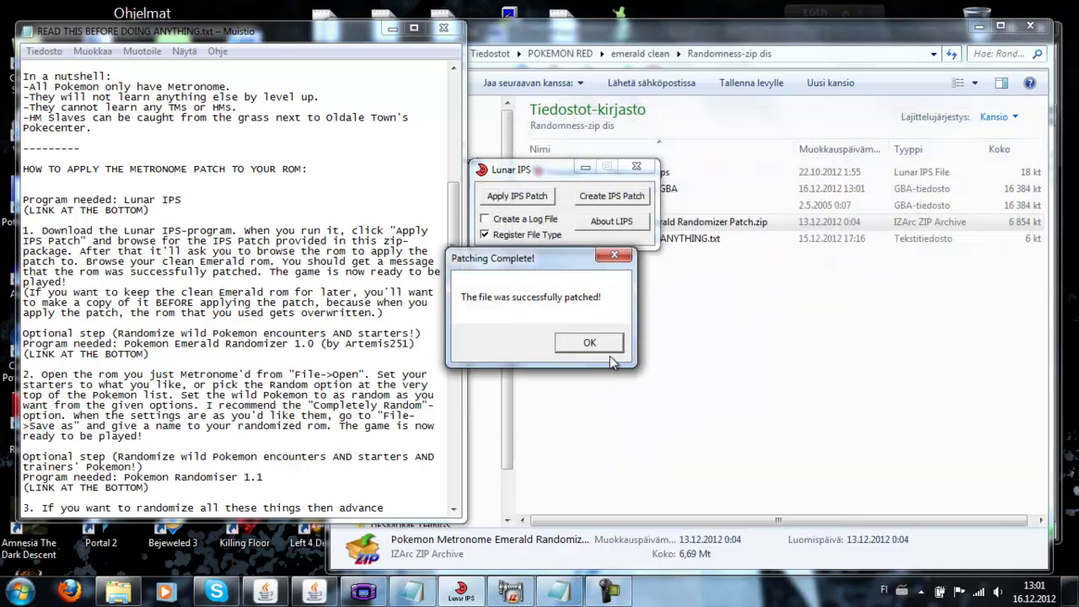
pyautogui.click(591, 343)
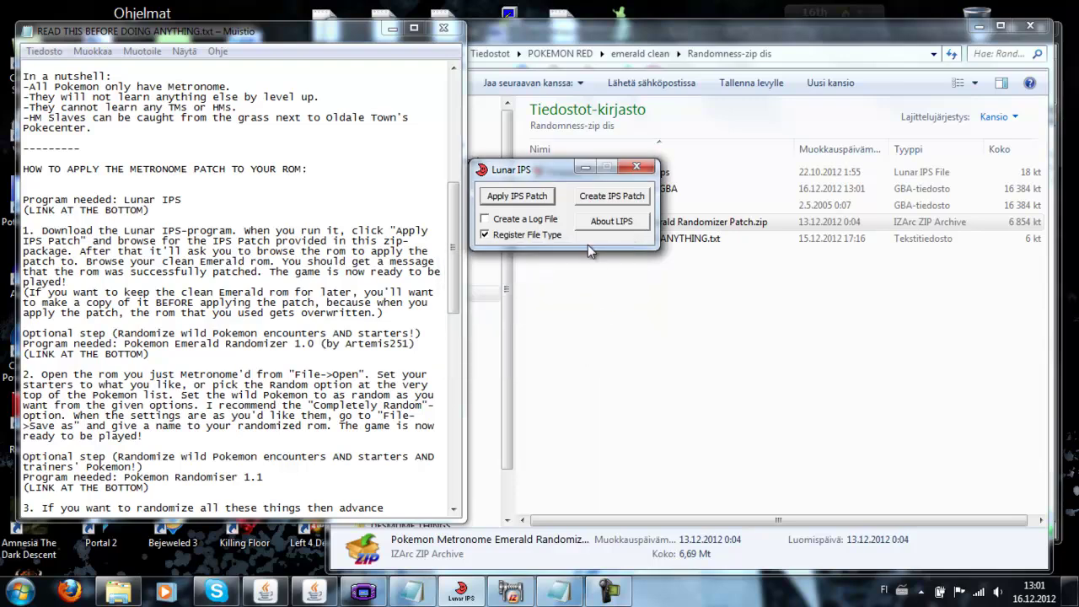
pyautogui.click(637, 168)
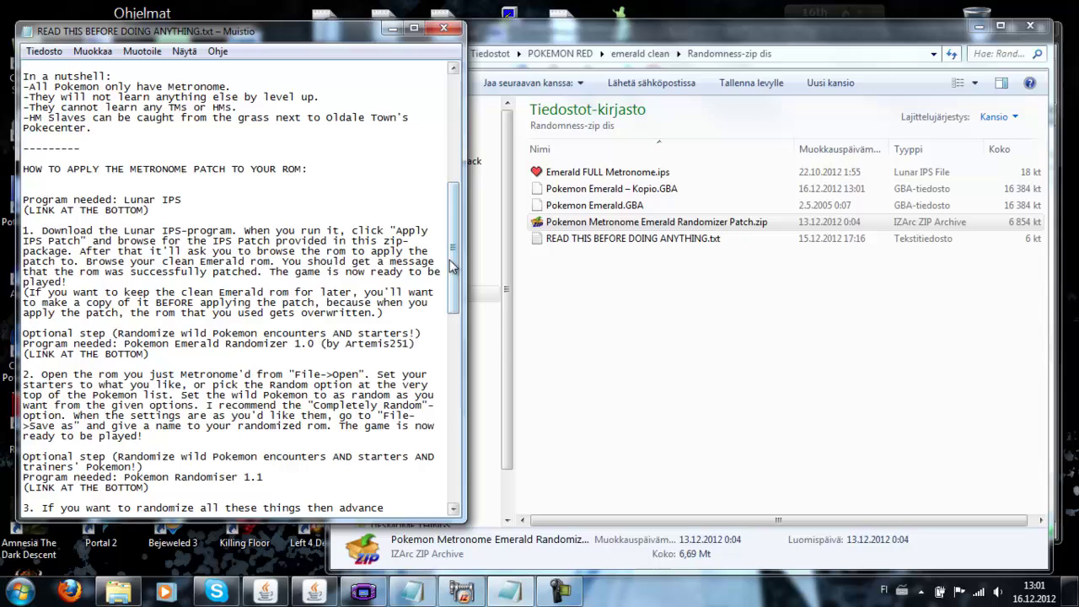
# Step: Review the readme's optional randomizing steps, switch to Pokémon Emerald Randomizer and place its window beside the readme
pyautogui.scroll(-5, 460, 270)
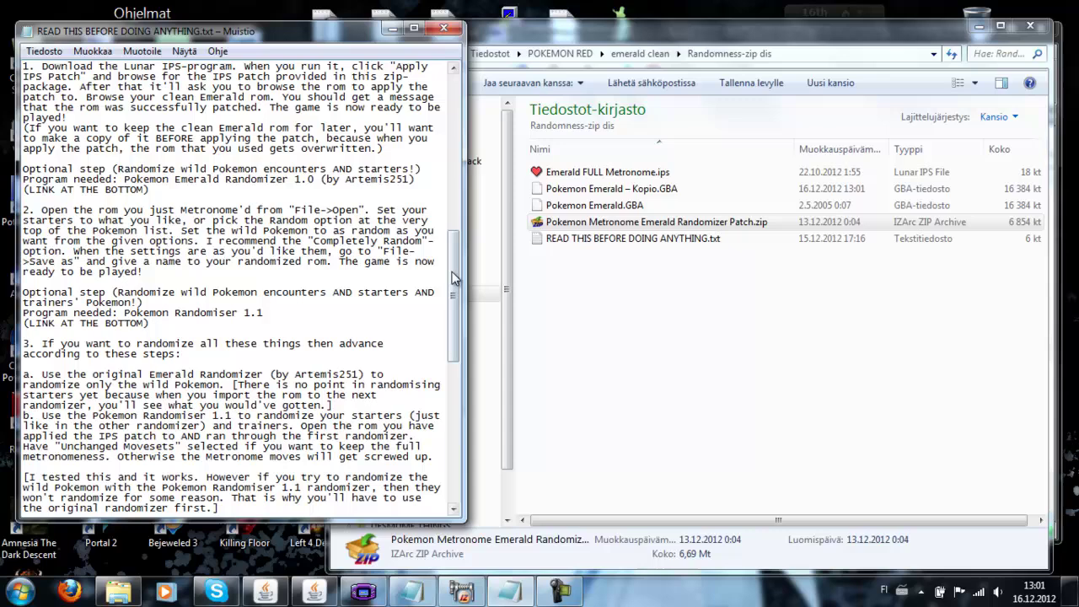
pyautogui.moveTo(455, 277); pyautogui.dragTo(455, 256)
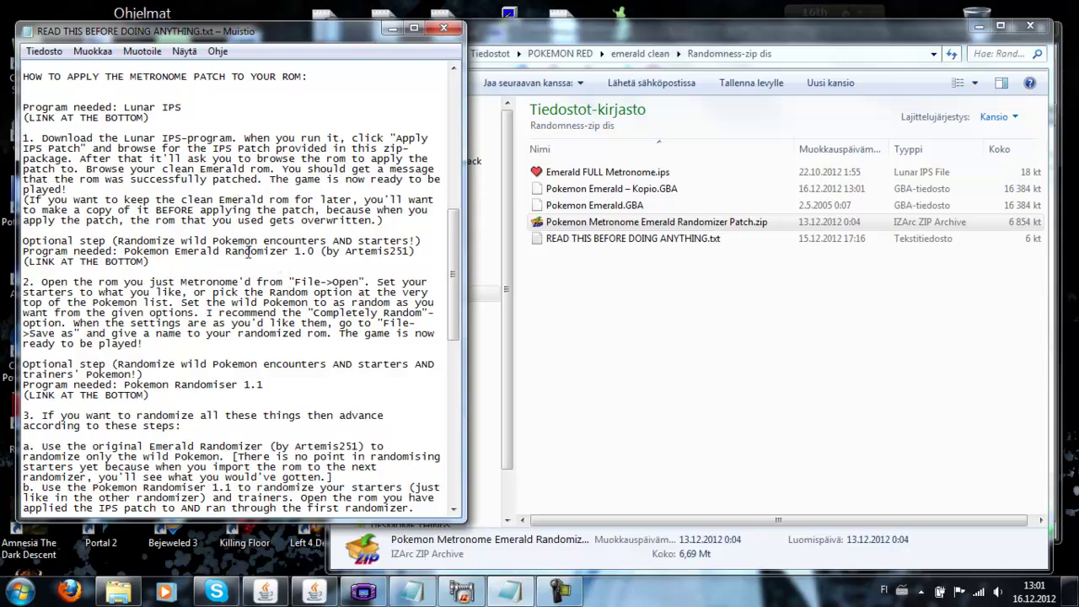
pyautogui.click(309, 592)
pyautogui.moveTo(891, 129); pyautogui.dragTo(582, 139)
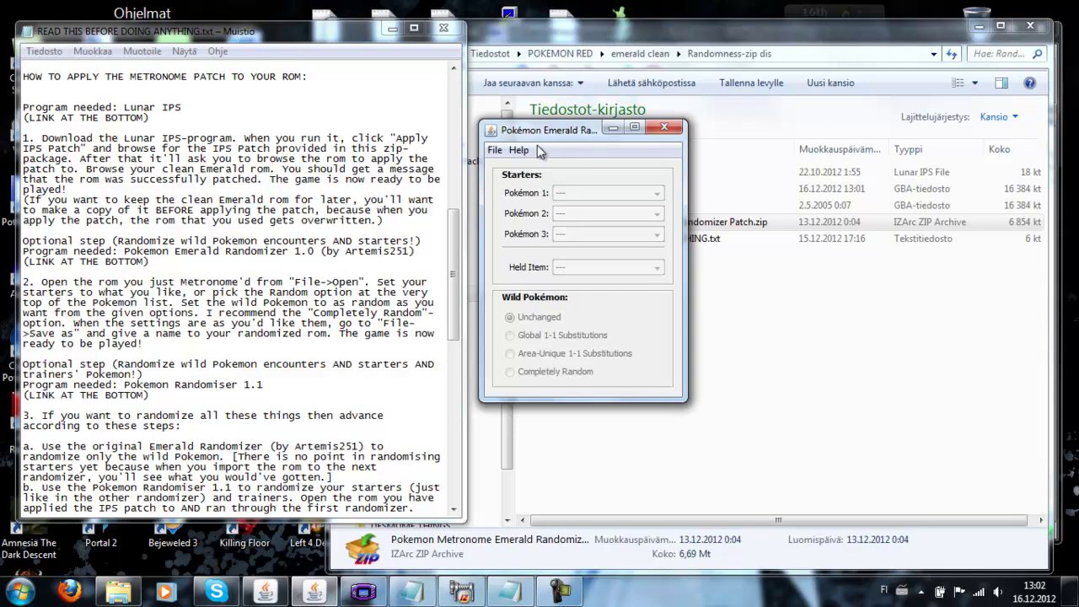
# Step: Open Pokemon Emerald – Kopio.GBA from POKEMON RED > emerald clean > Randomness-zip dis in the randomizer
pyautogui.click(501, 151)
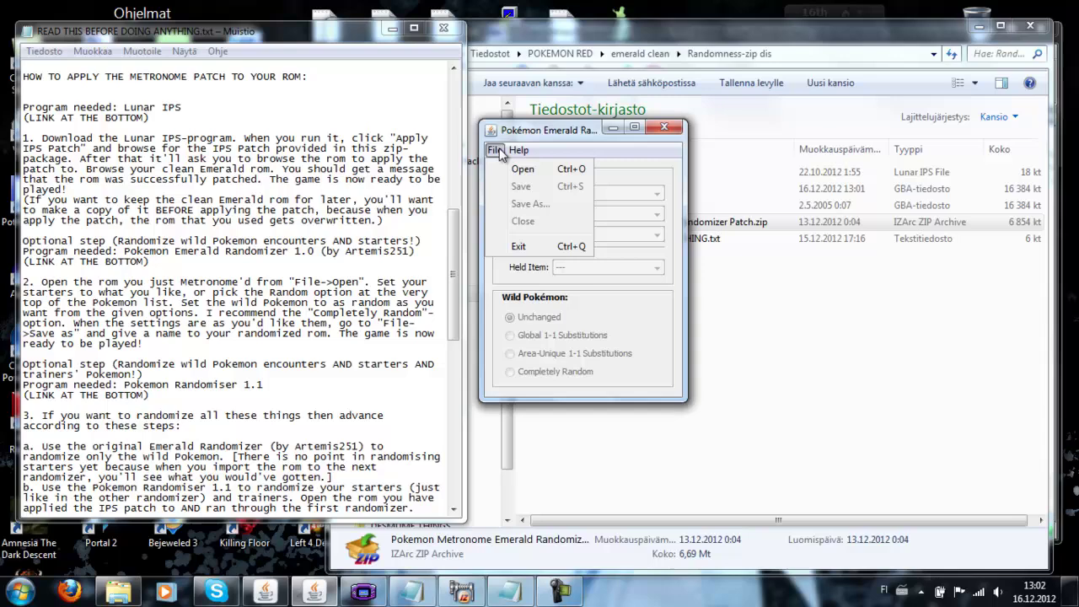
pyautogui.click(524, 169)
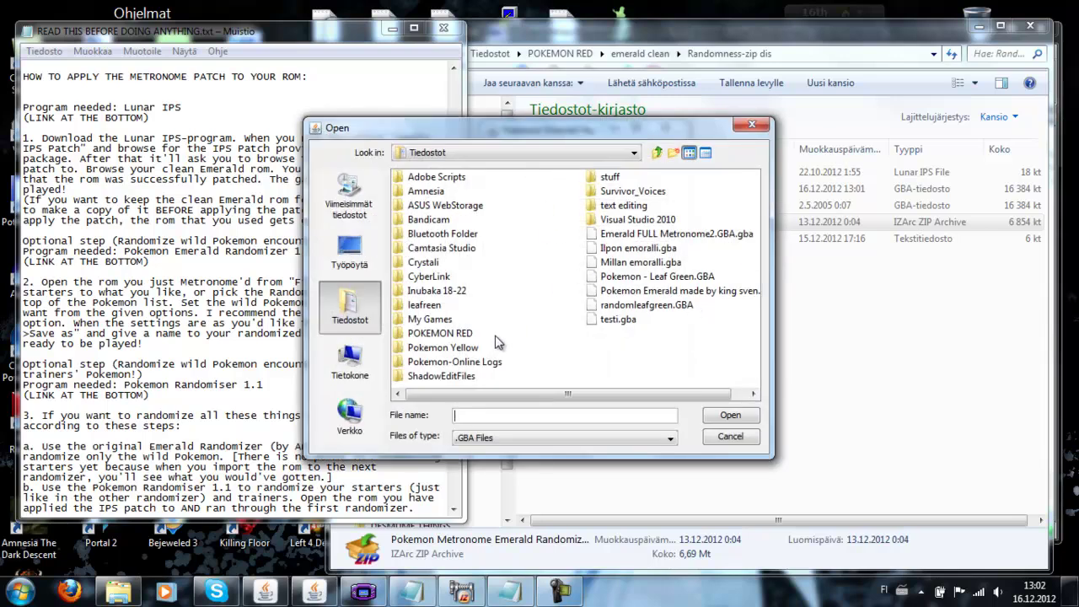
pyautogui.doubleClick(444, 336)
pyautogui.doubleClick(438, 177)
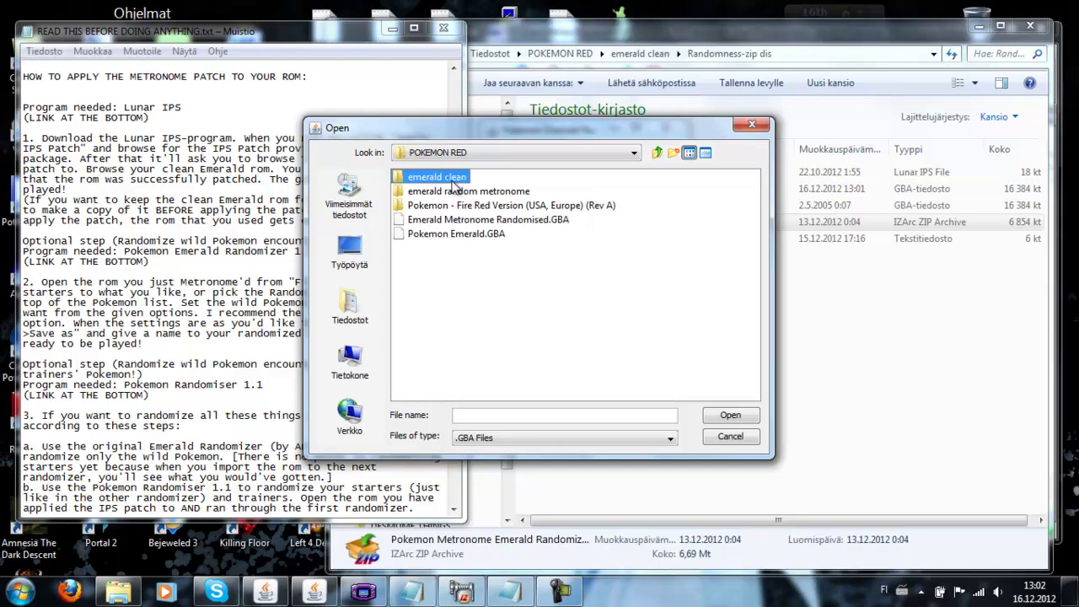
pyautogui.doubleClick(452, 178)
pyautogui.click(453, 178)
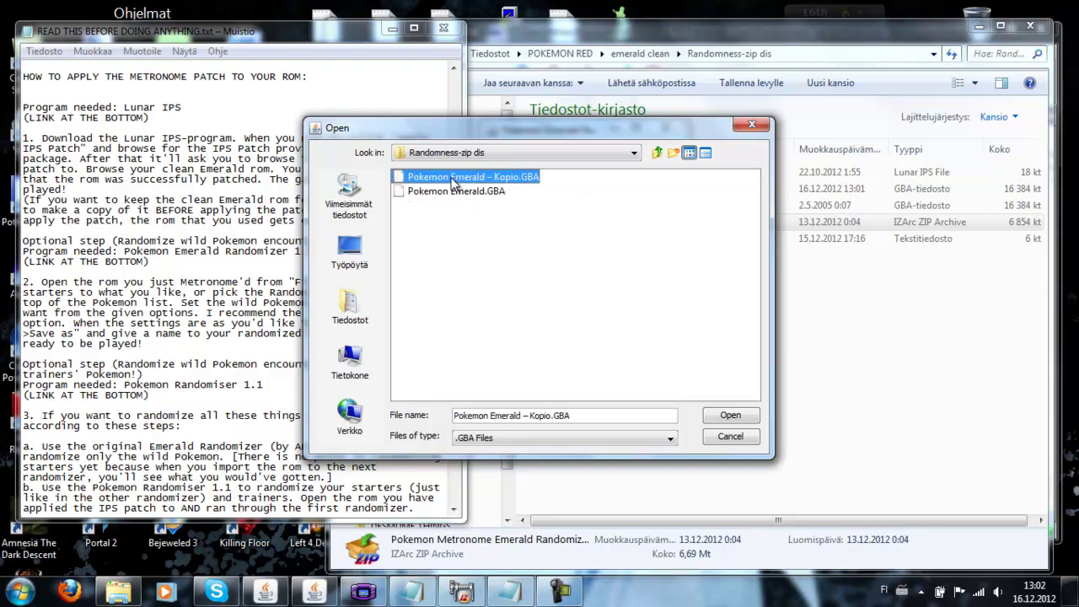
pyautogui.doubleClick(506, 191)
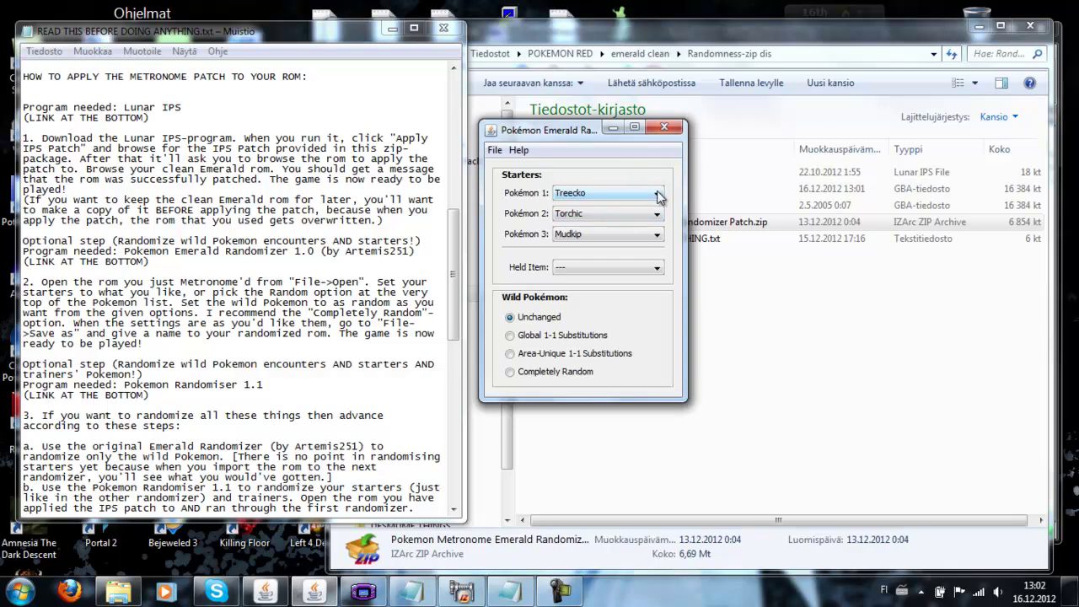
# Step: Set starter Pokémon 1 to Mudkip and Pokémon 2 to Random, and set wild Pokémon to Completely Random
pyautogui.click(655, 194)
pyautogui.click(641, 279)
pyautogui.click(657, 216)
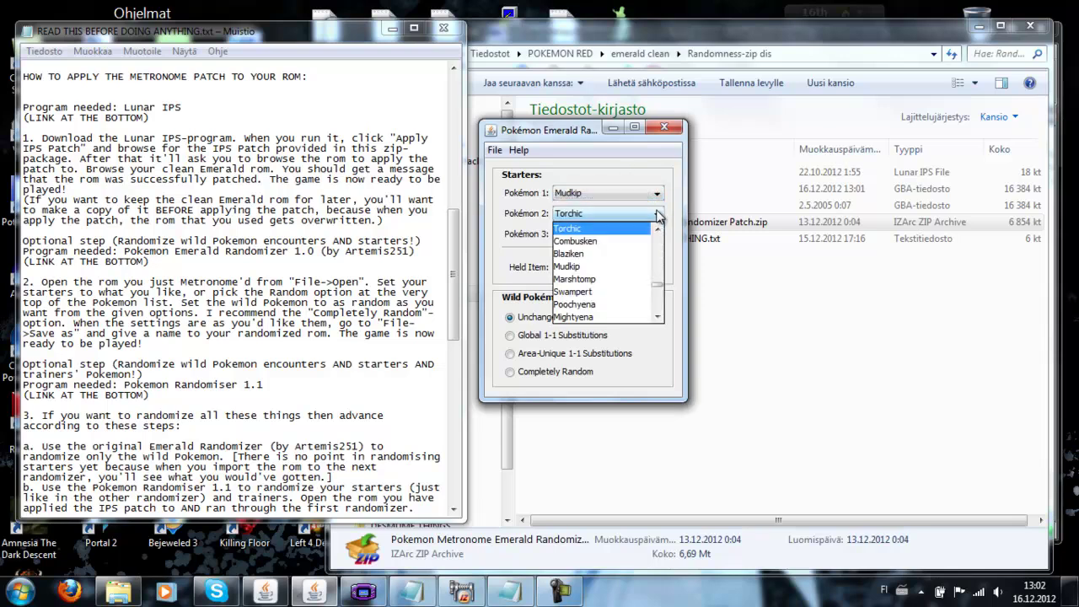
pyautogui.scroll(-15, 660, 249)
pyautogui.scroll(15, 662, 250)
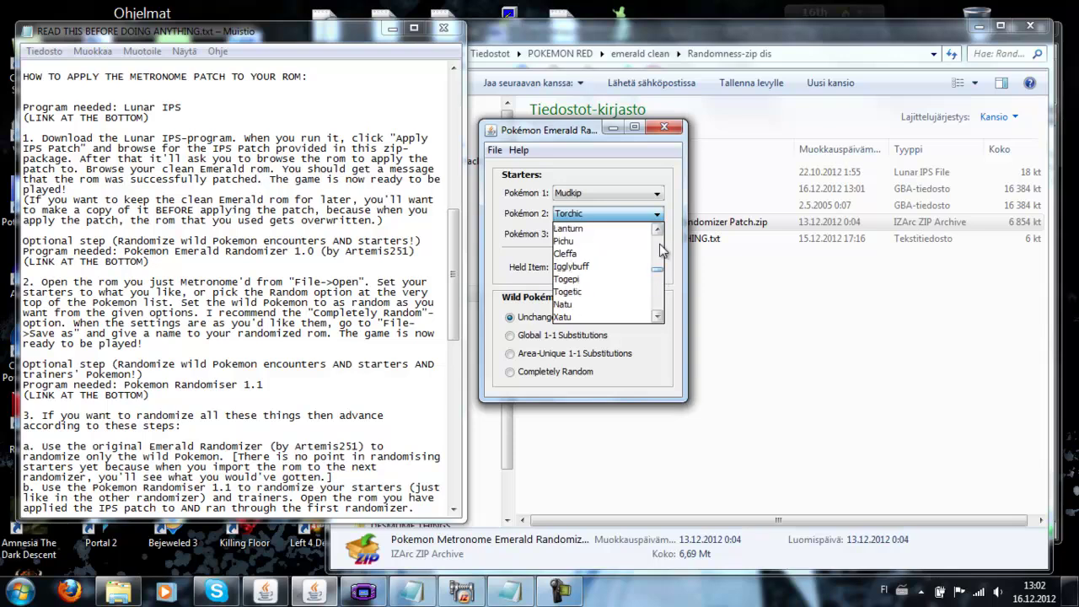
pyautogui.click(624, 230)
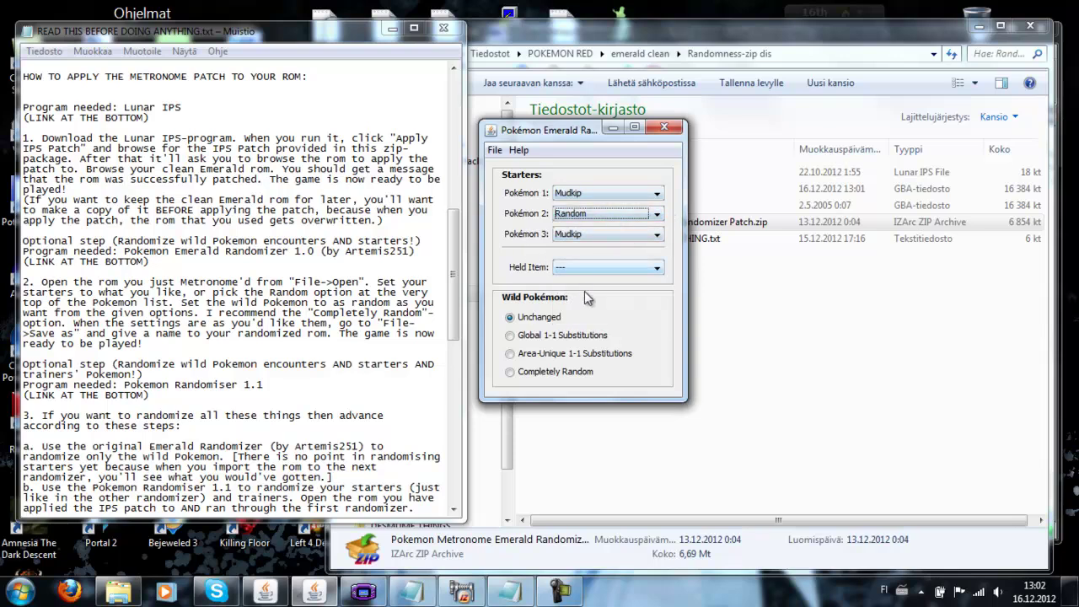
pyautogui.click(511, 373)
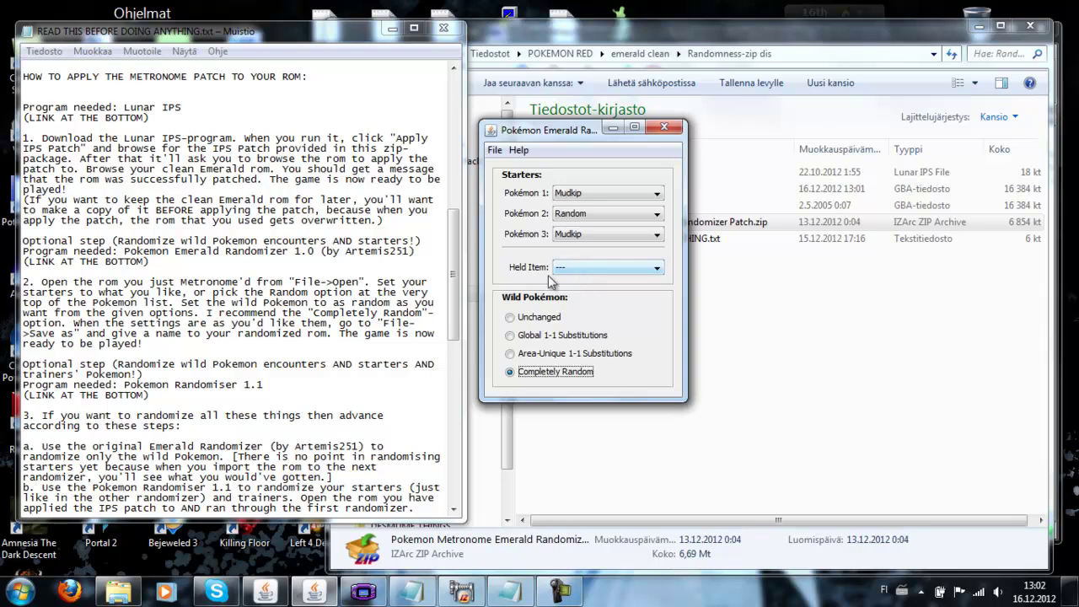
# Step: Save the randomized ROM as emerald randomized1 in POKEMON RED > emerald clean > Randomness-zip dis
pyautogui.click(495, 149)
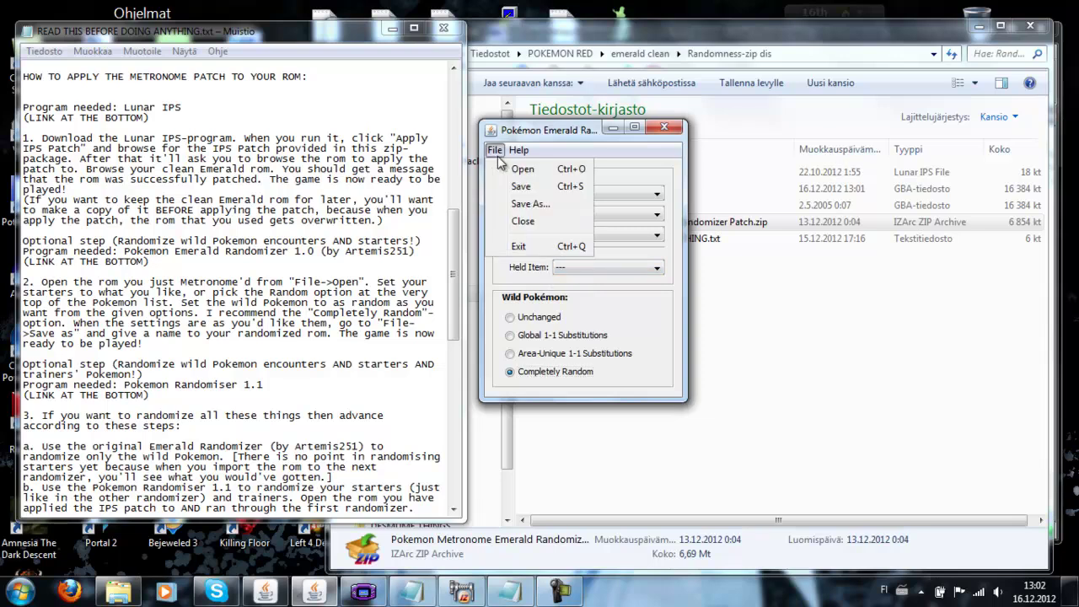
pyautogui.click(534, 203)
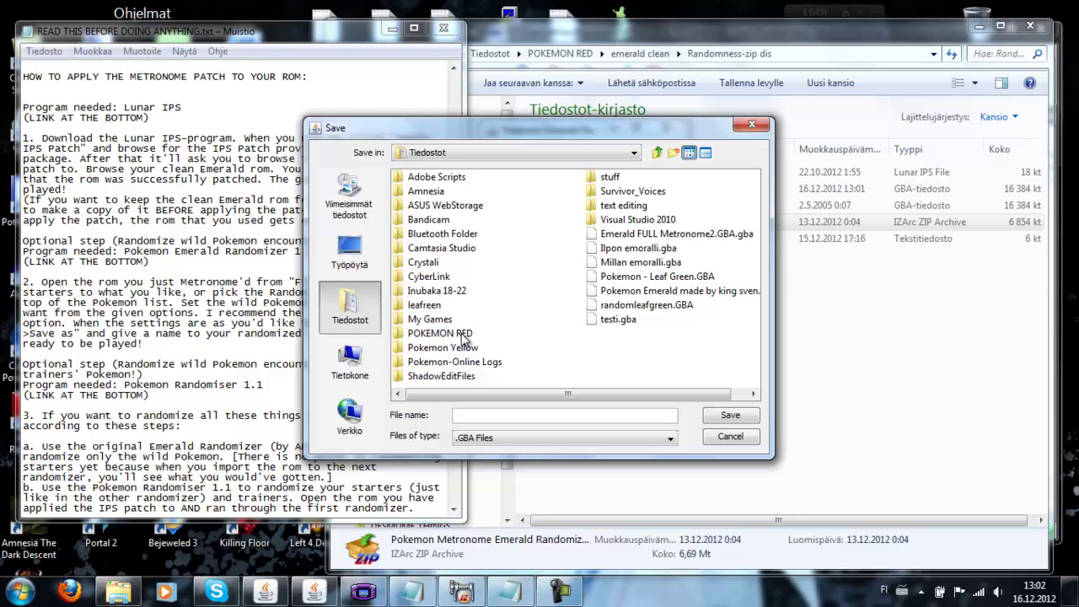
pyautogui.doubleClick(462, 337)
pyautogui.doubleClick(462, 185)
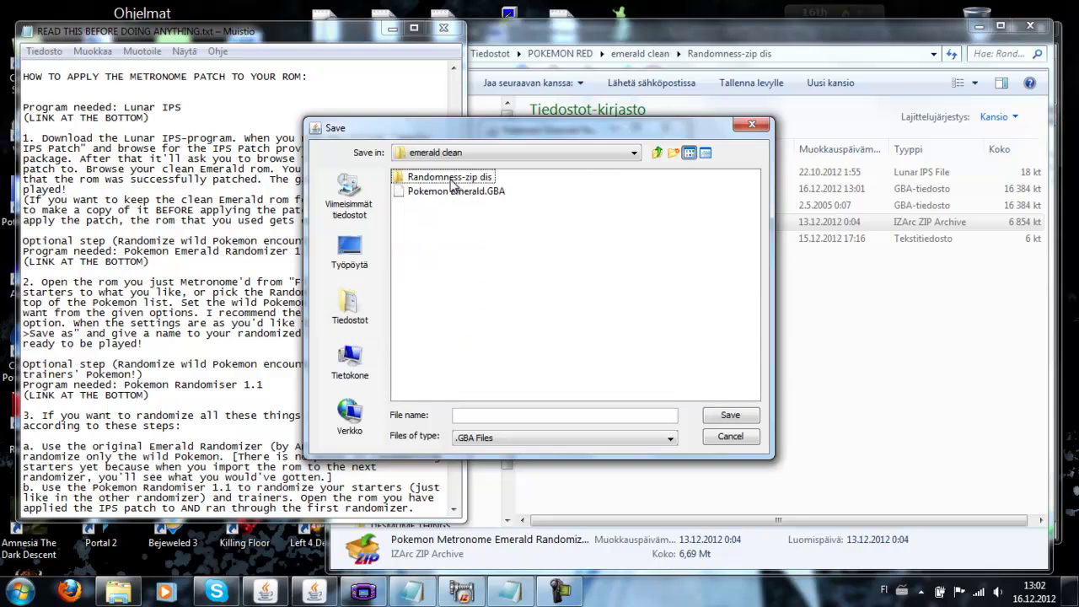
pyautogui.doubleClick(453, 180)
pyautogui.click(473, 415)
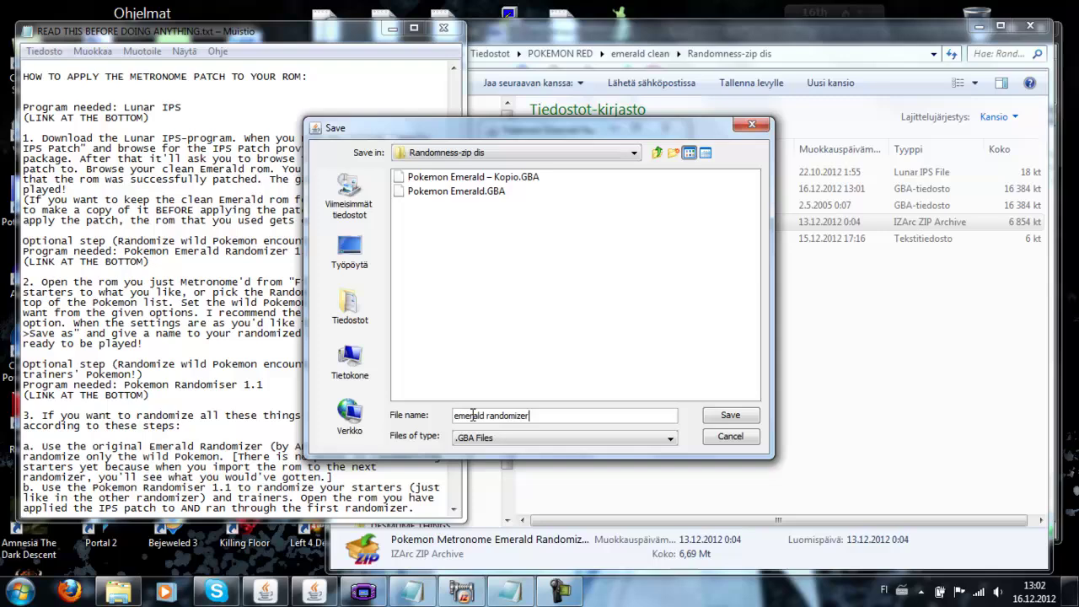
pyautogui.click(723, 418)
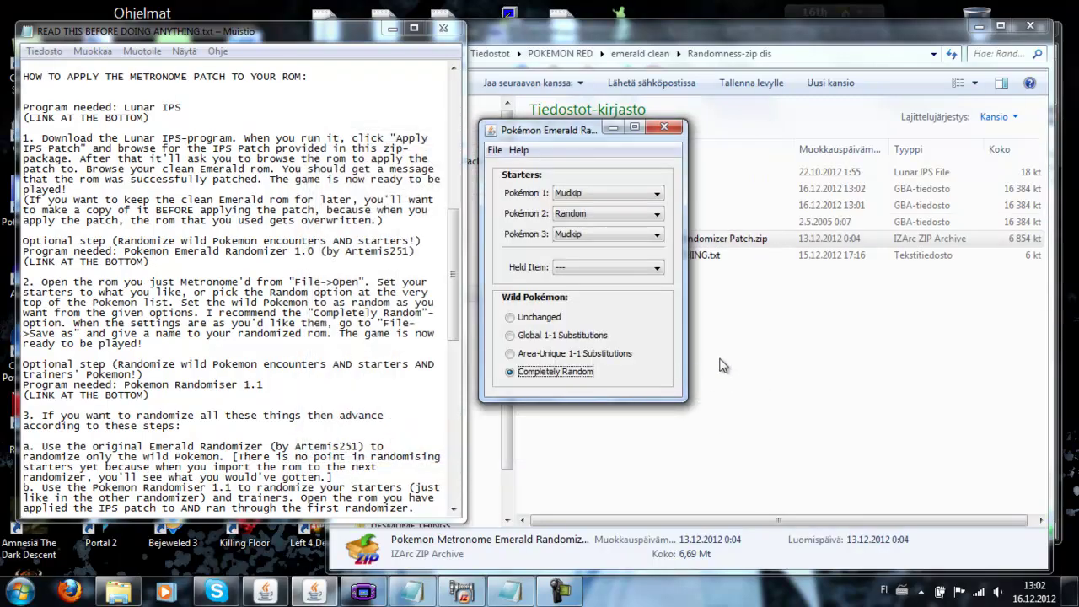
# Step: Check the readme's optional step for randomizing trainers, switch to Pokemon Randomiser and place its window beside the readme
pyautogui.moveTo(583, 127); pyautogui.dragTo(626, 122)
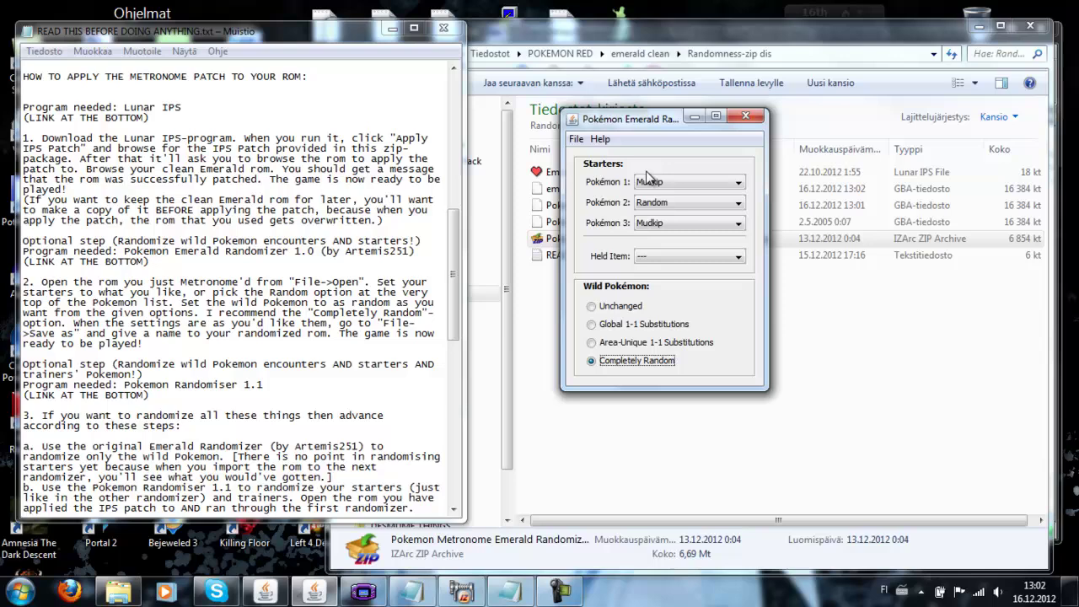
pyautogui.moveTo(641, 118); pyautogui.dragTo(613, 124)
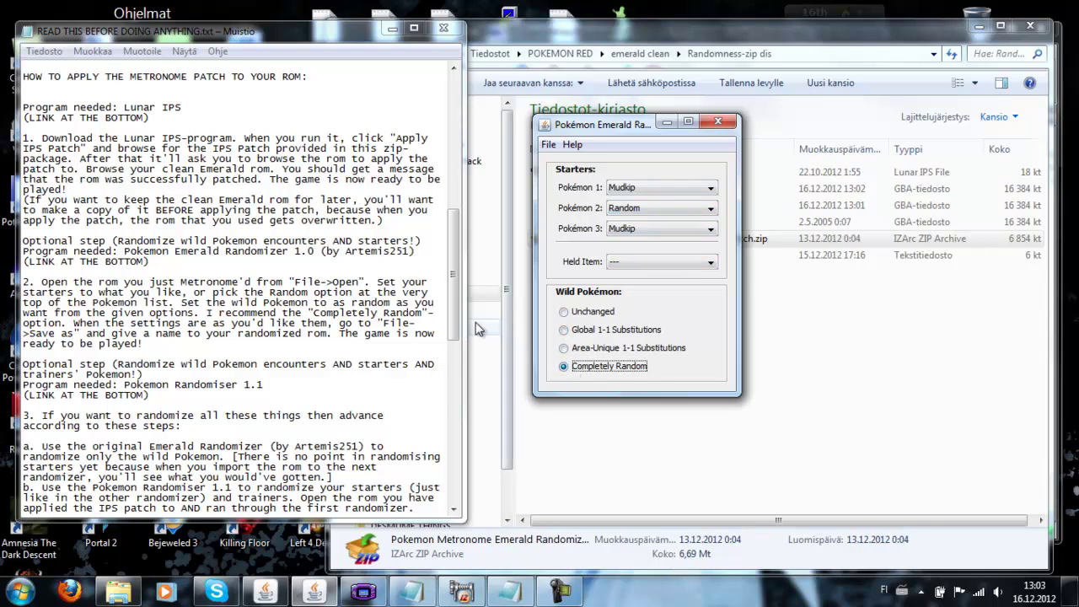
pyautogui.moveTo(454, 280); pyautogui.dragTo(455, 290)
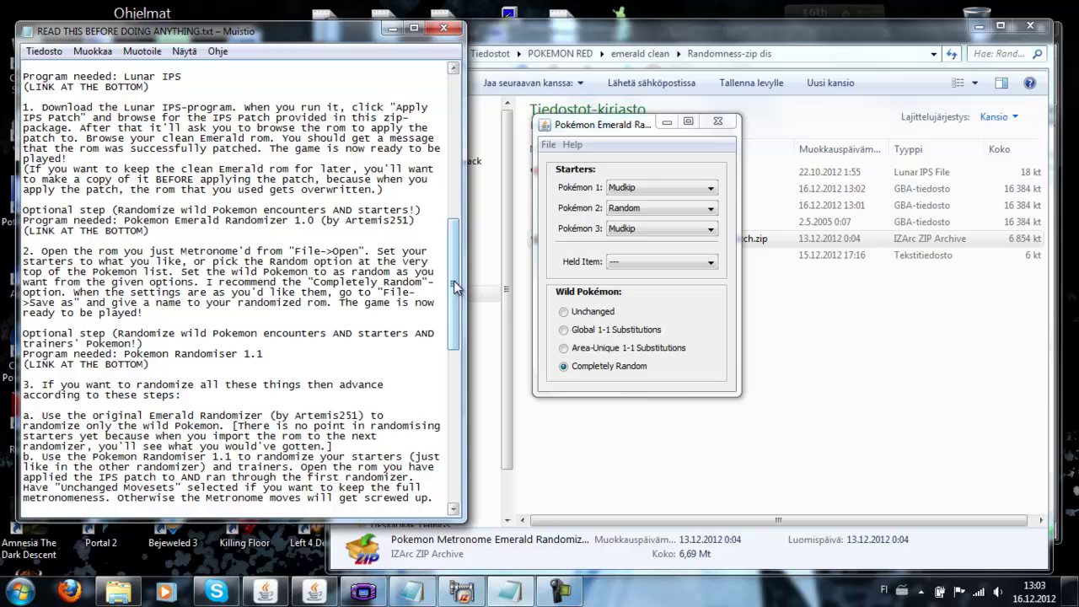
pyautogui.scroll(-1, 454, 271)
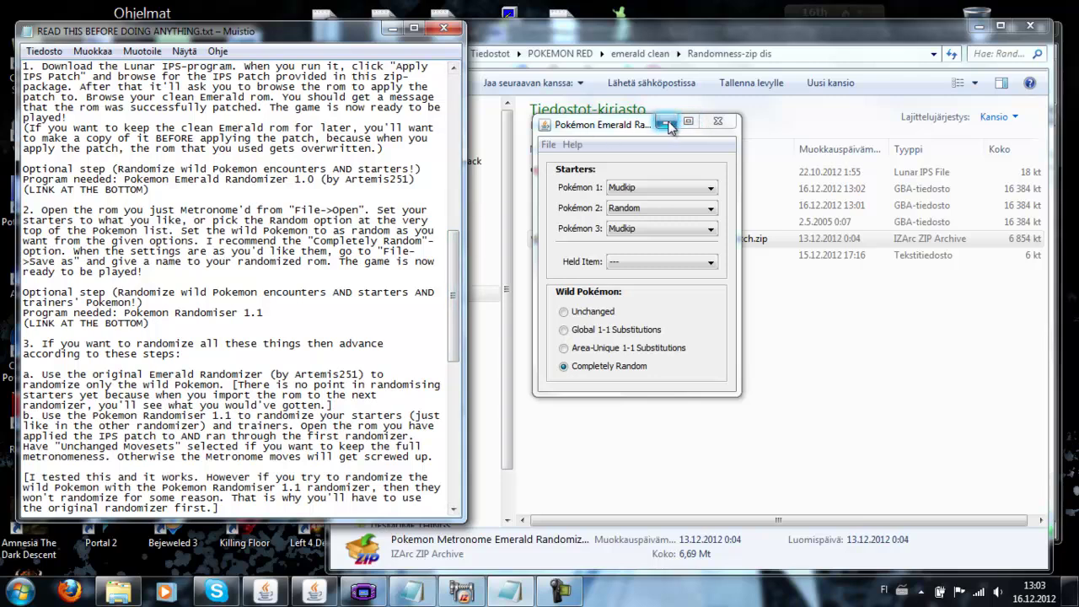
pyautogui.click(270, 600)
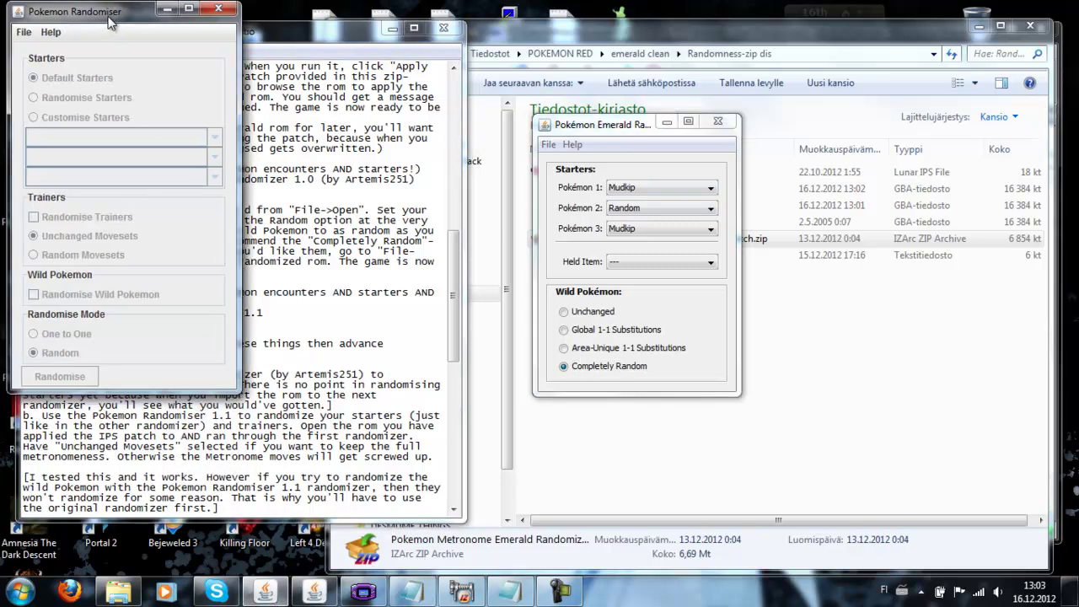
pyautogui.moveTo(110, 21); pyautogui.dragTo(584, 59)
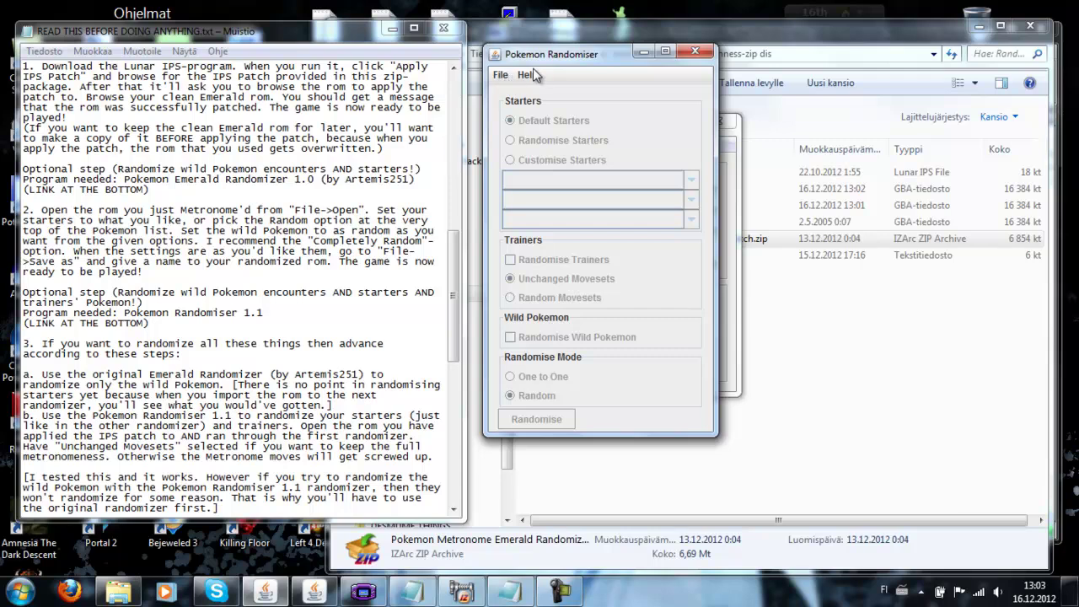
# Step: Examine the readme's steps 3a and 3b on using both randomizers, along with the notes that follow them
pyautogui.moveTo(454, 266); pyautogui.dragTo(454, 286)
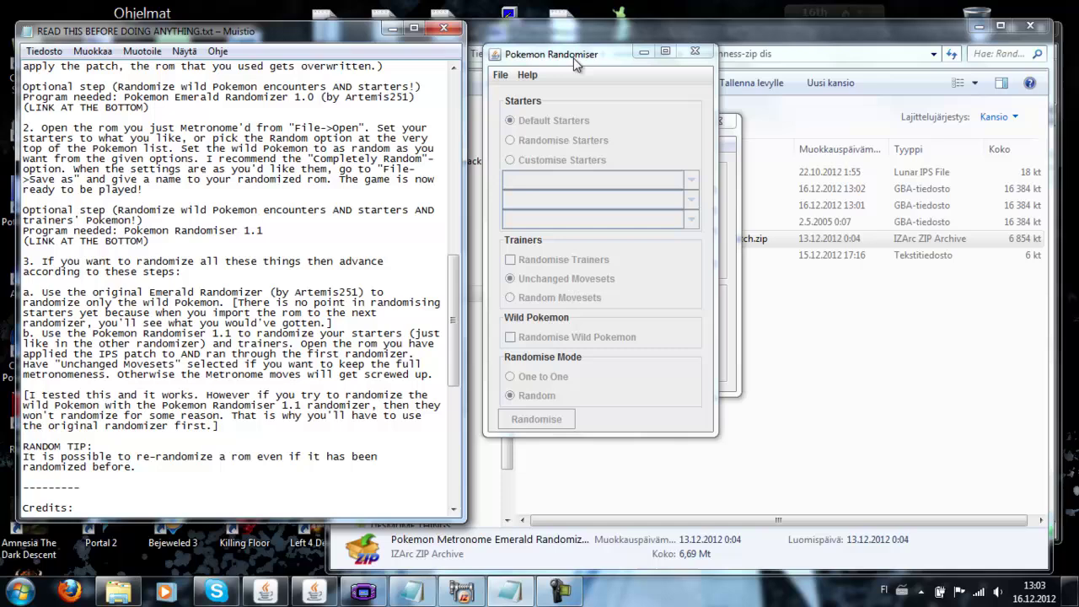
pyautogui.moveTo(573, 64); pyautogui.dragTo(693, 86)
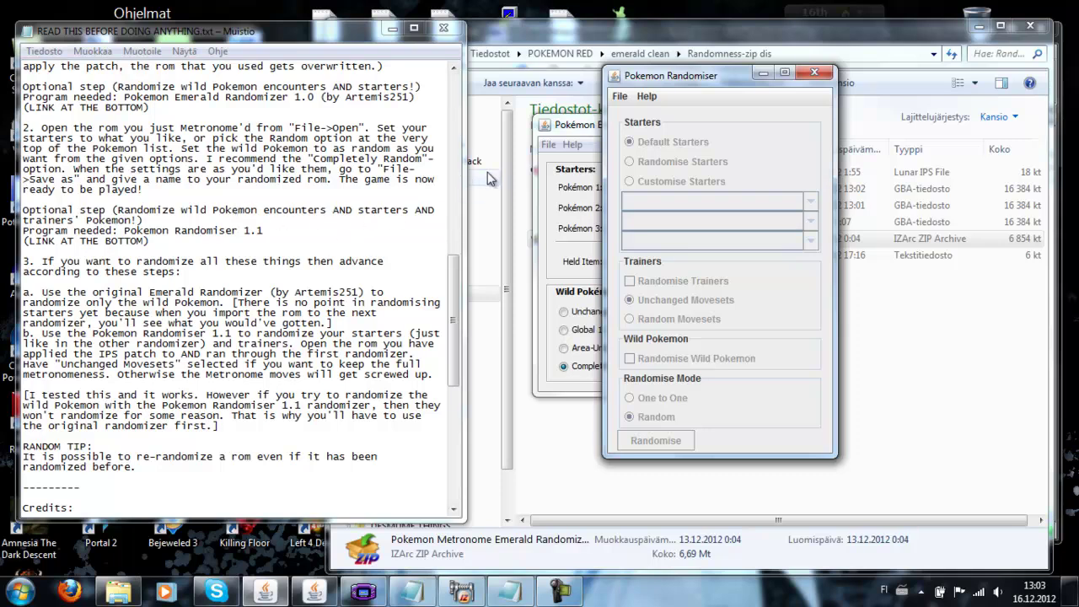
pyautogui.click(176, 247)
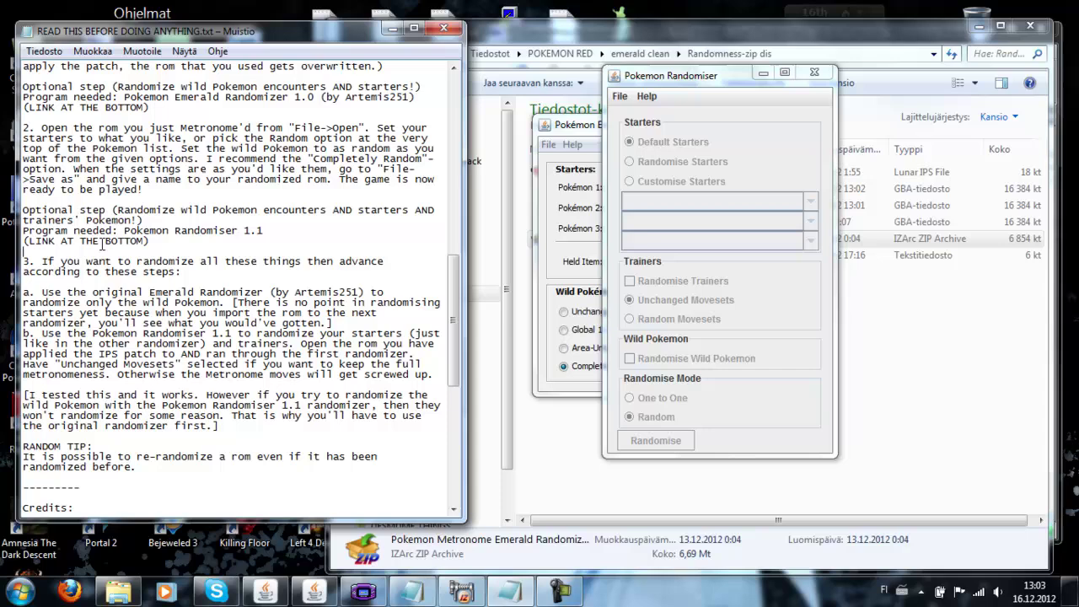
pyautogui.moveTo(453, 295); pyautogui.dragTo(464, 325)
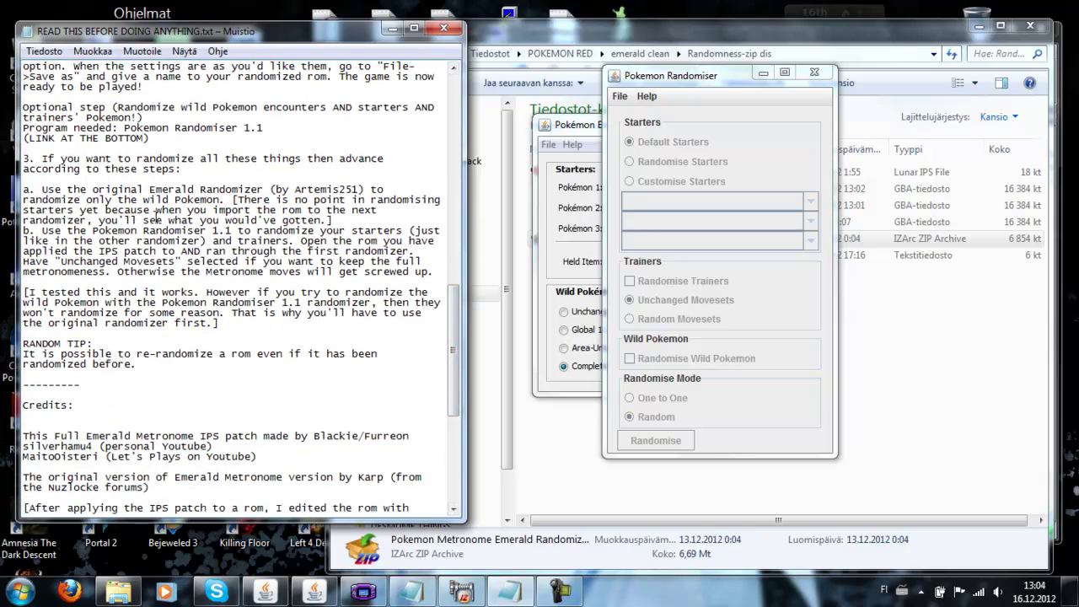
# Step: Arrange the Pokémon Emerald Randomizer and Pokemon Randomiser windows next to each other, clear of the readme text
pyautogui.moveTo(579, 132); pyautogui.dragTo(522, 128)
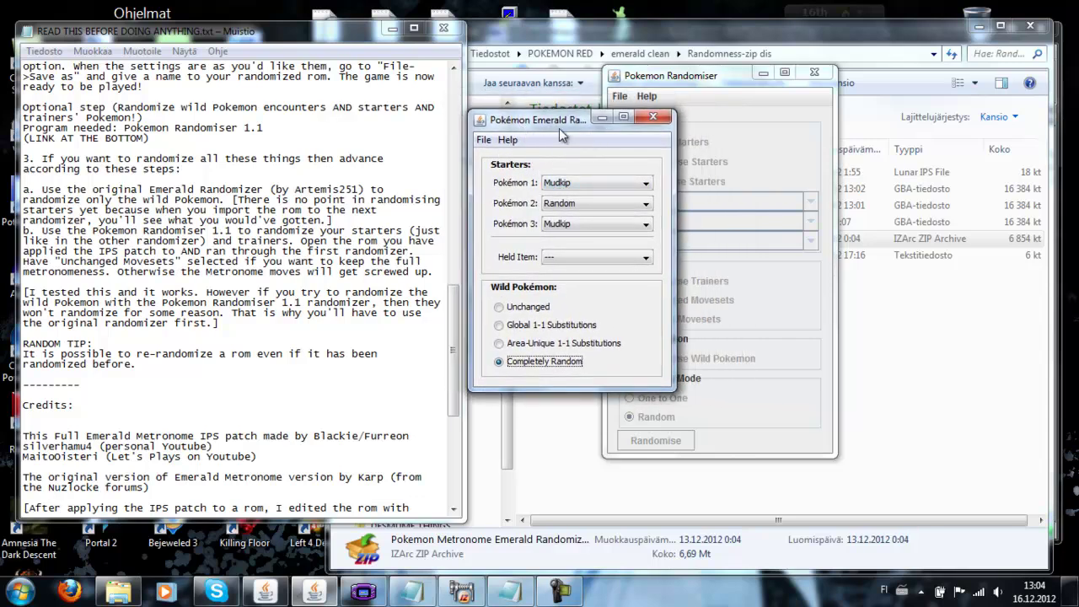
pyautogui.moveTo(559, 128); pyautogui.dragTo(468, 98)
pyautogui.moveTo(697, 84); pyautogui.dragTo(722, 75)
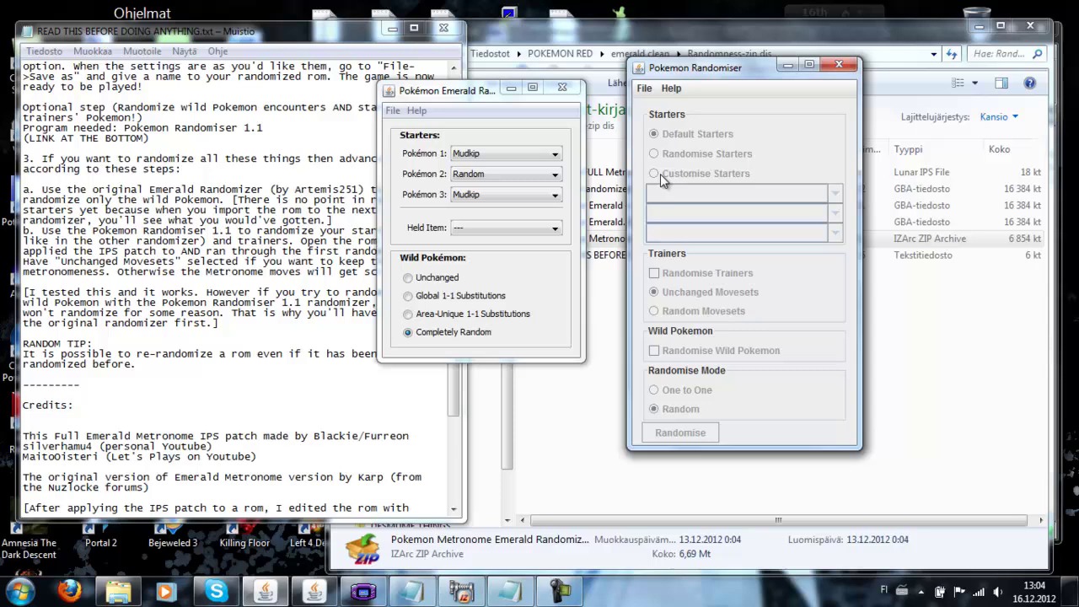
pyautogui.moveTo(479, 93)
pyautogui.mouseDown()
pyautogui.moveTo(588, 79)
pyautogui.moveTo(582, 98)
pyautogui.moveTo(969, 116)
pyautogui.moveTo(582, 209)
pyautogui.moveTo(468, 97)
pyautogui.mouseUp()
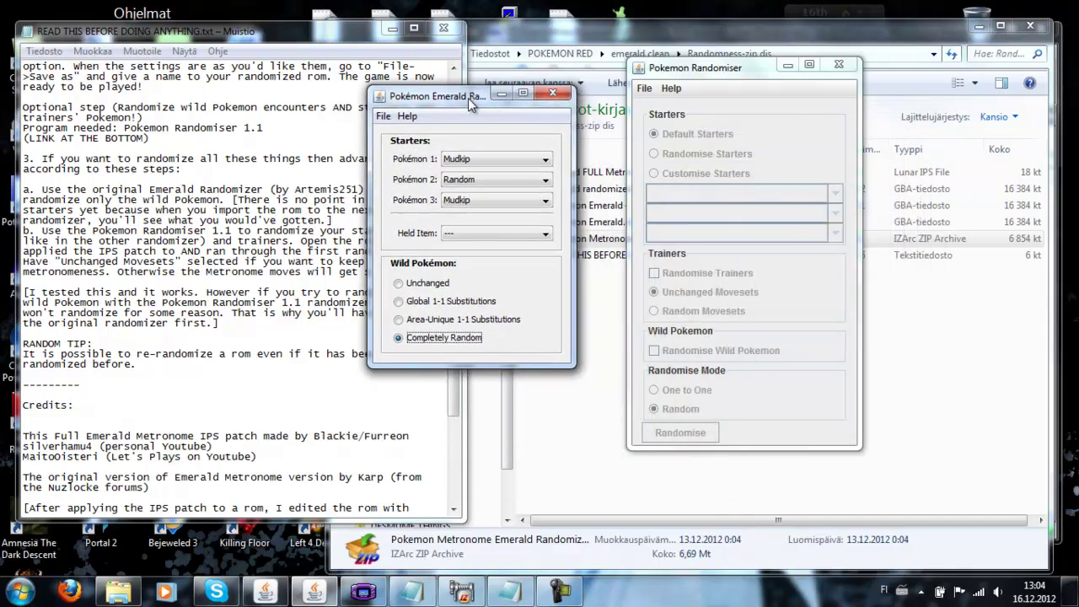
pyautogui.moveTo(697, 69); pyautogui.dragTo(754, 81)
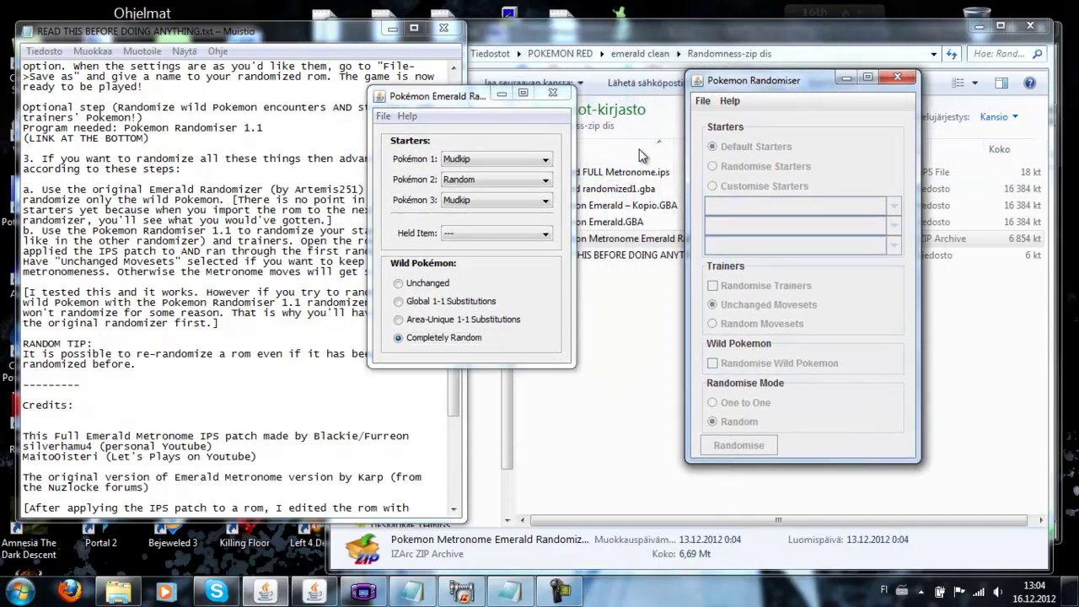
pyautogui.moveTo(441, 99); pyautogui.dragTo(568, 96)
pyautogui.moveTo(735, 88); pyautogui.dragTo(683, 79)
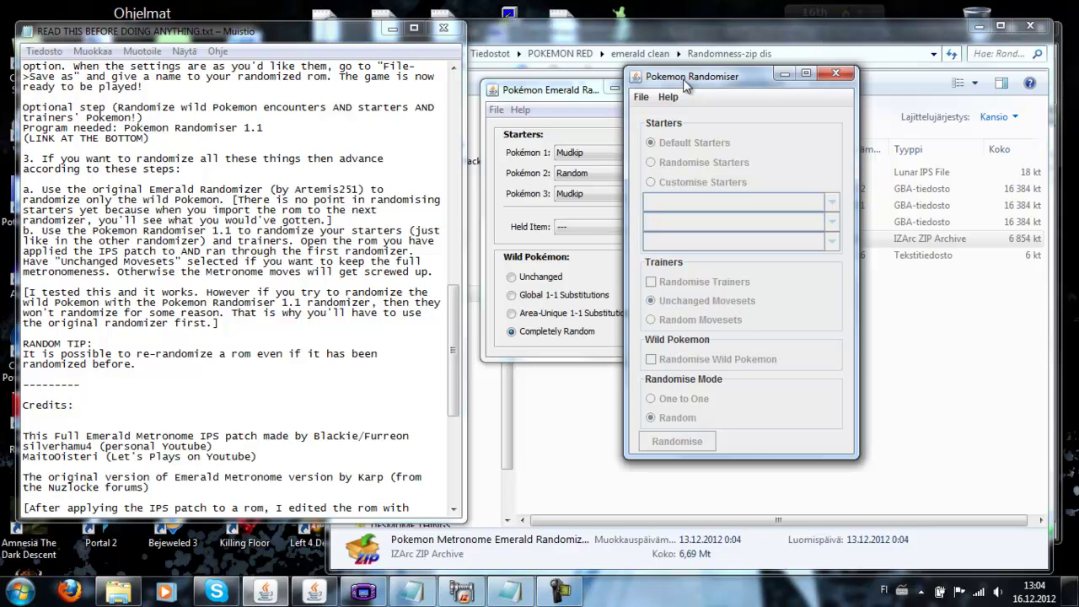
# Step: Open emerald randomized1.gba from POKEMON RED > emerald clean > Randomness-zip dis in Pokemon Randomiser
pyautogui.click(641, 97)
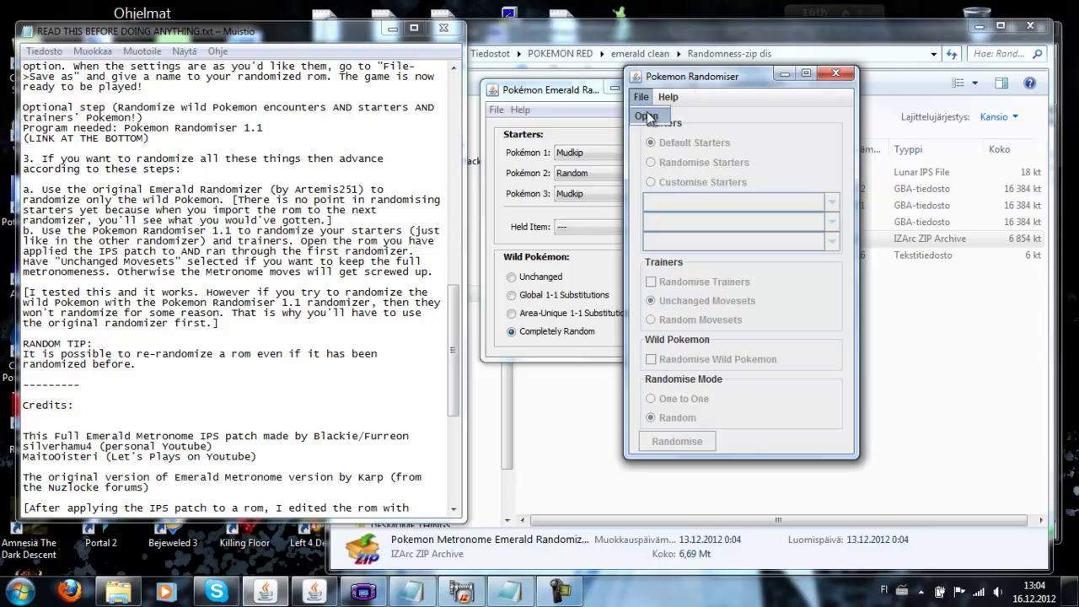
pyautogui.click(647, 118)
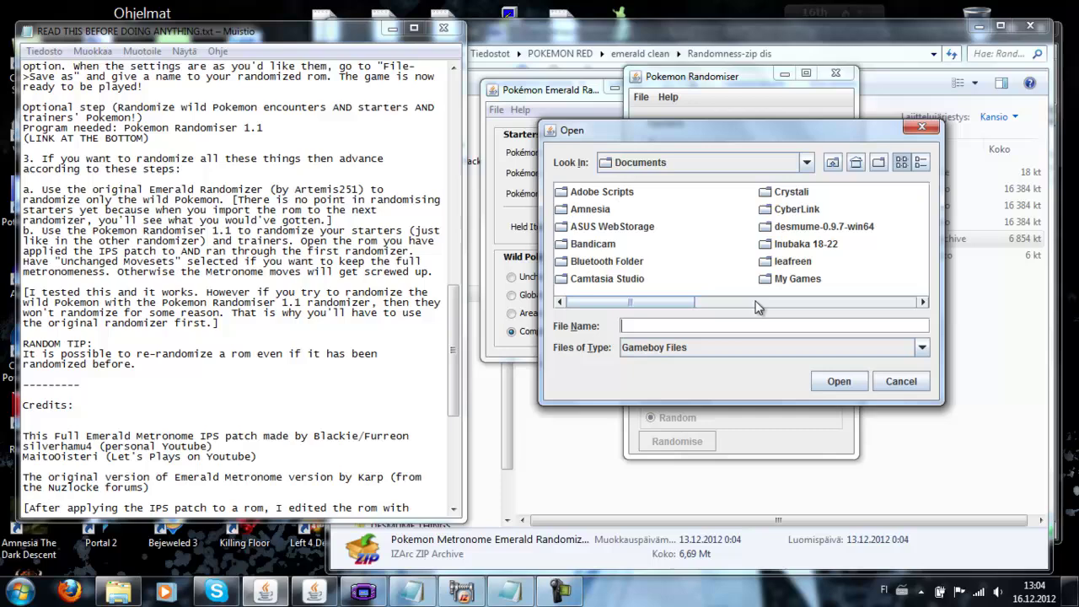
pyautogui.click(738, 301)
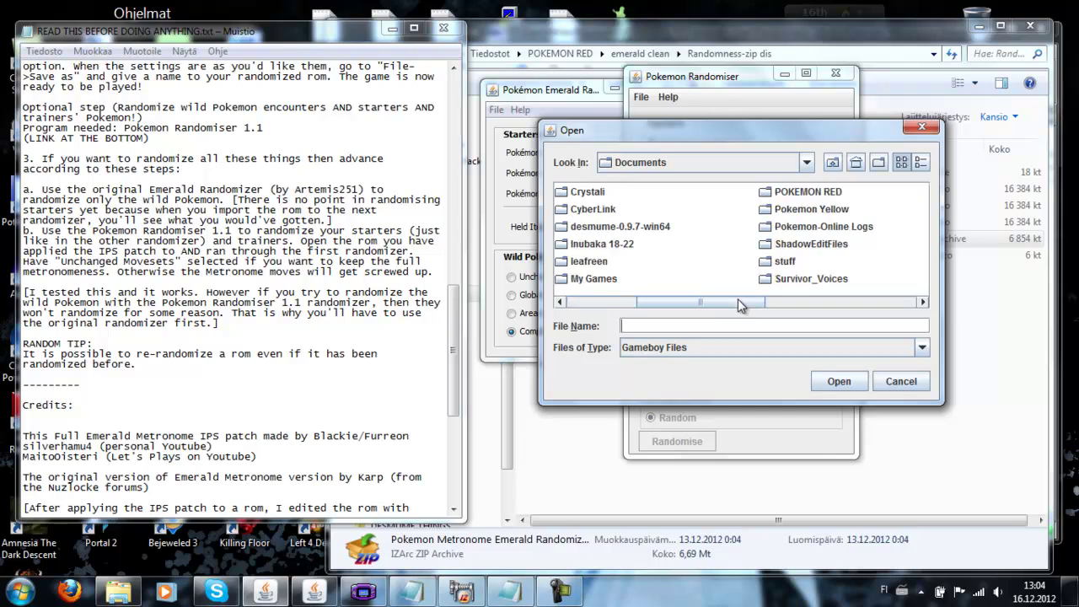
pyautogui.doubleClick(811, 193)
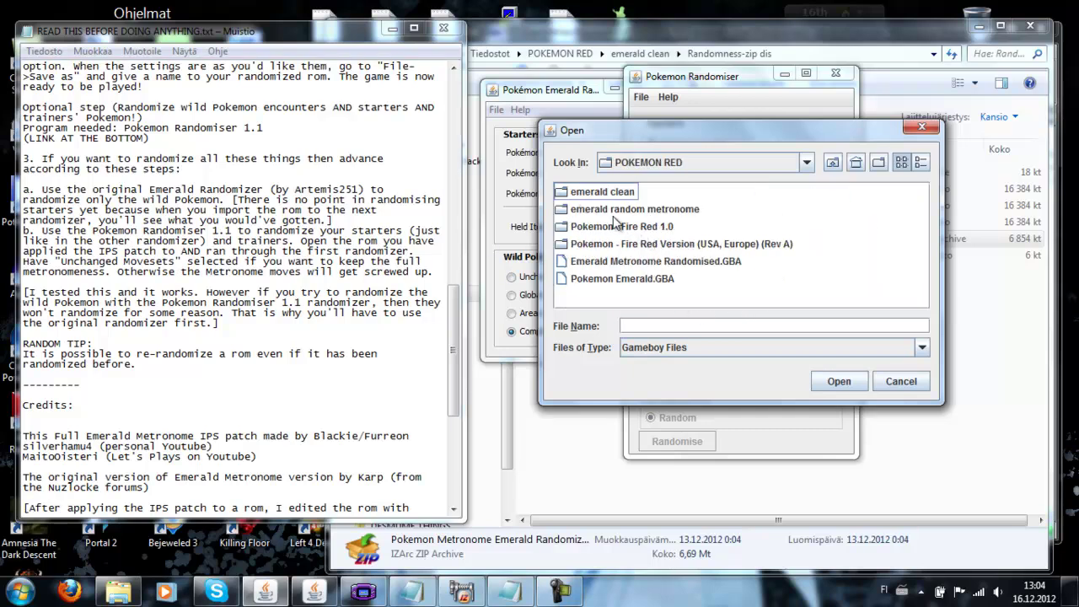
pyautogui.doubleClick(622, 193)
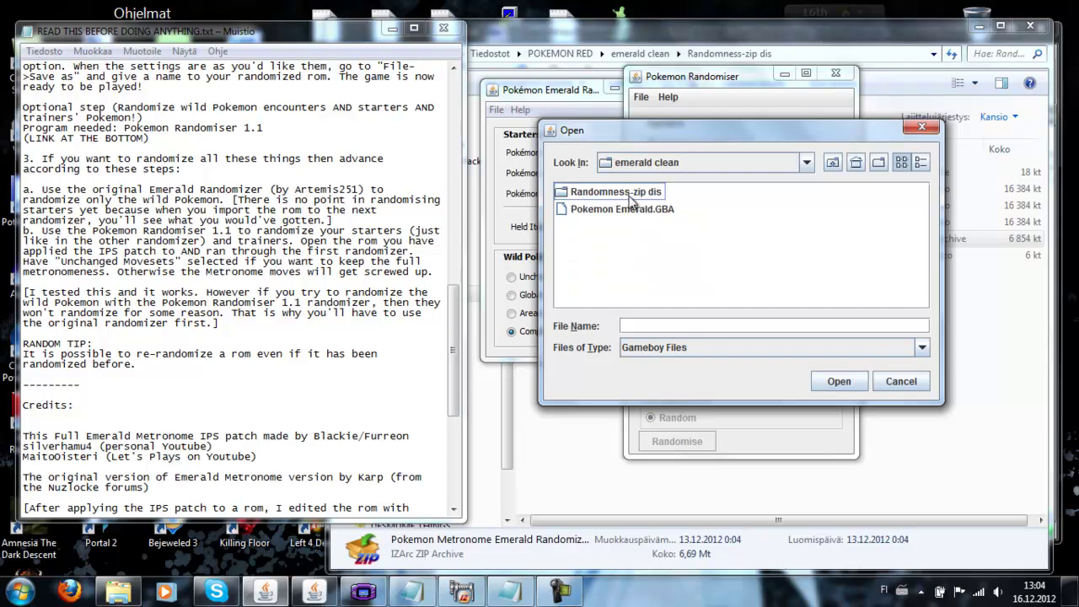
pyautogui.doubleClick(629, 193)
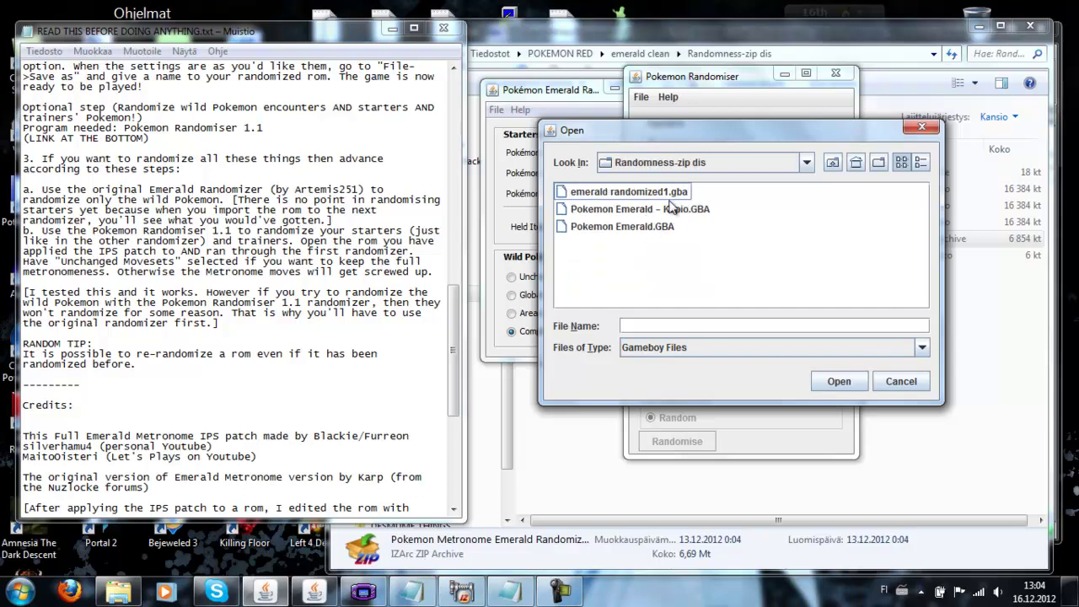
pyautogui.doubleClick(640, 192)
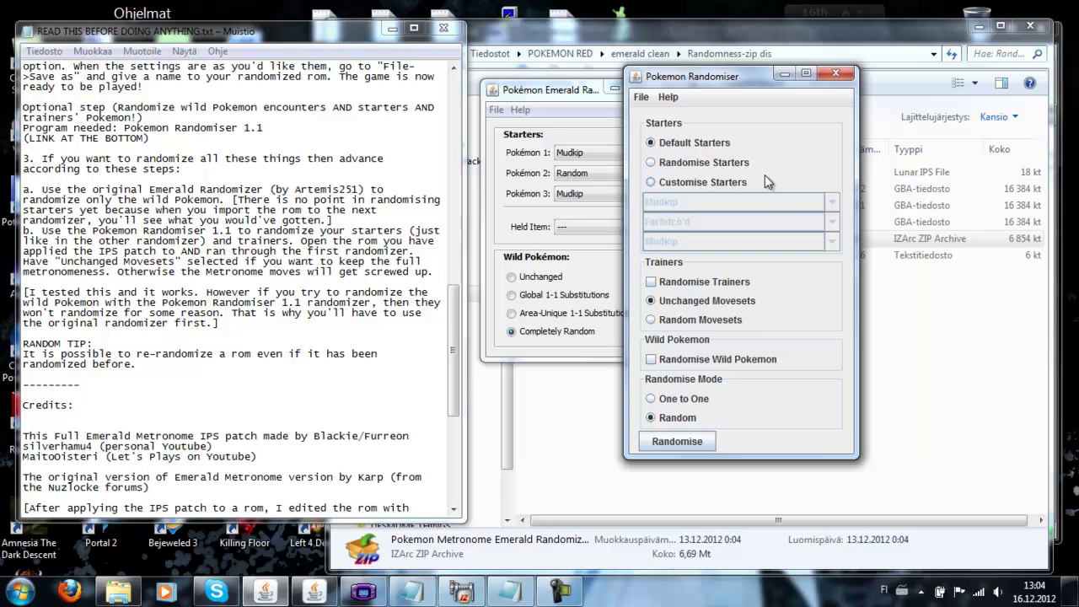
# Step: Check the Customise Starters choices, and set the starters option to Randomise Starters
pyautogui.click(655, 182)
pyautogui.click(831, 223)
pyautogui.click(832, 224)
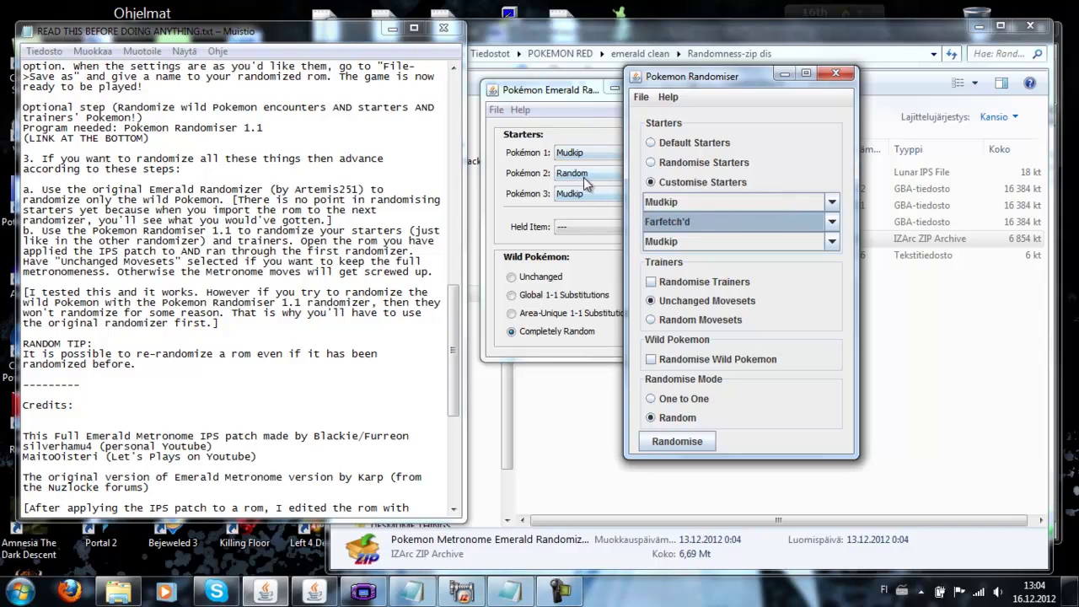
pyautogui.click(651, 162)
pyautogui.click(650, 183)
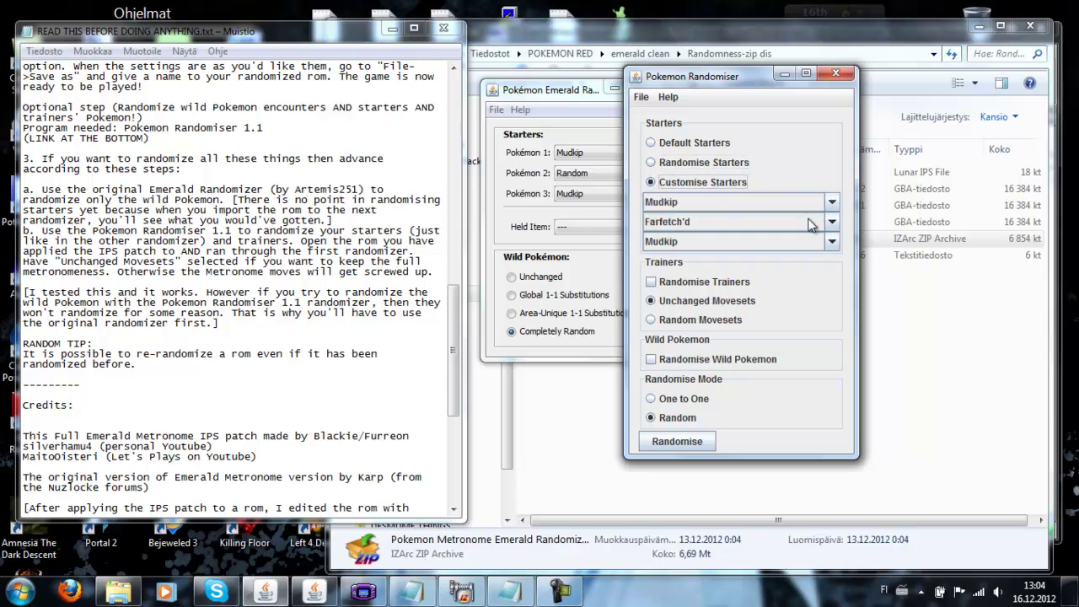
pyautogui.click(651, 163)
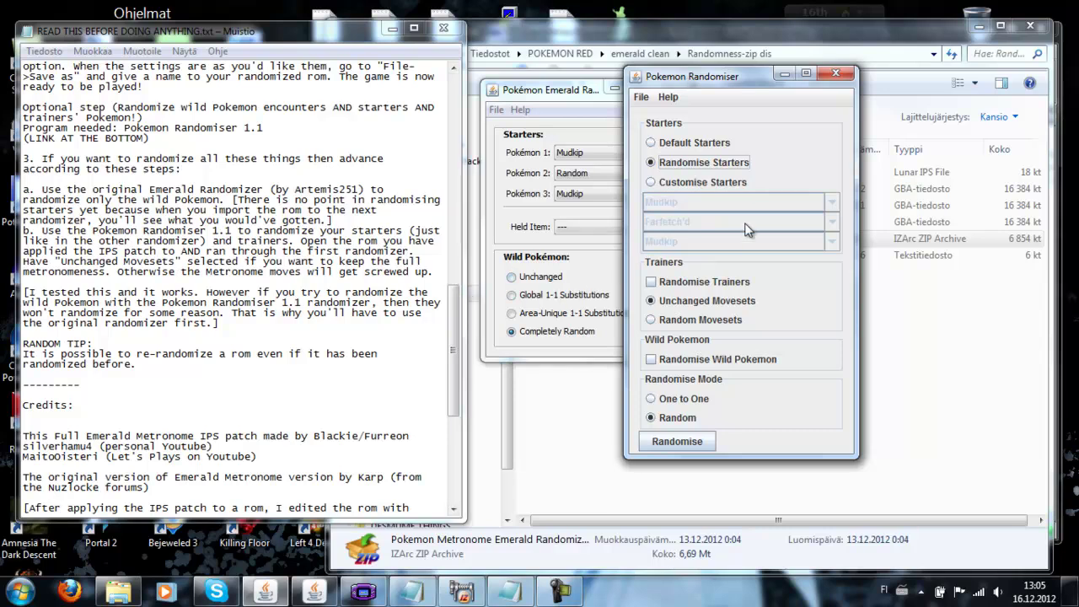
# Step: Enable Randomise Trainers with Unchanged Movesets and Randomise Wild Pokemon, dismissing the Windows colour scheme prompt
pyautogui.click(652, 284)
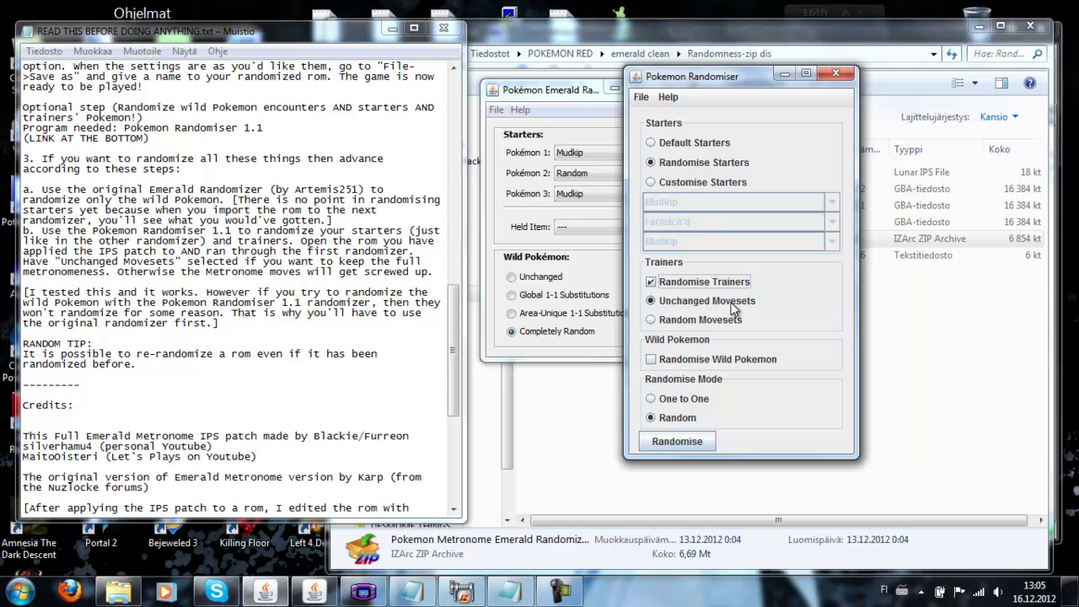
pyautogui.click(652, 321)
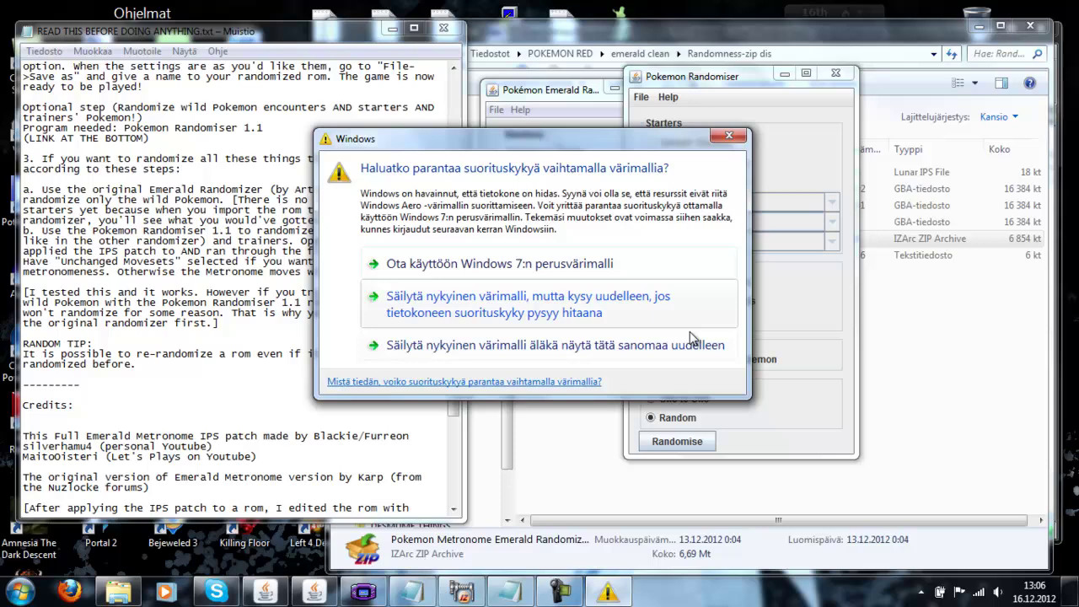
pyautogui.click(729, 137)
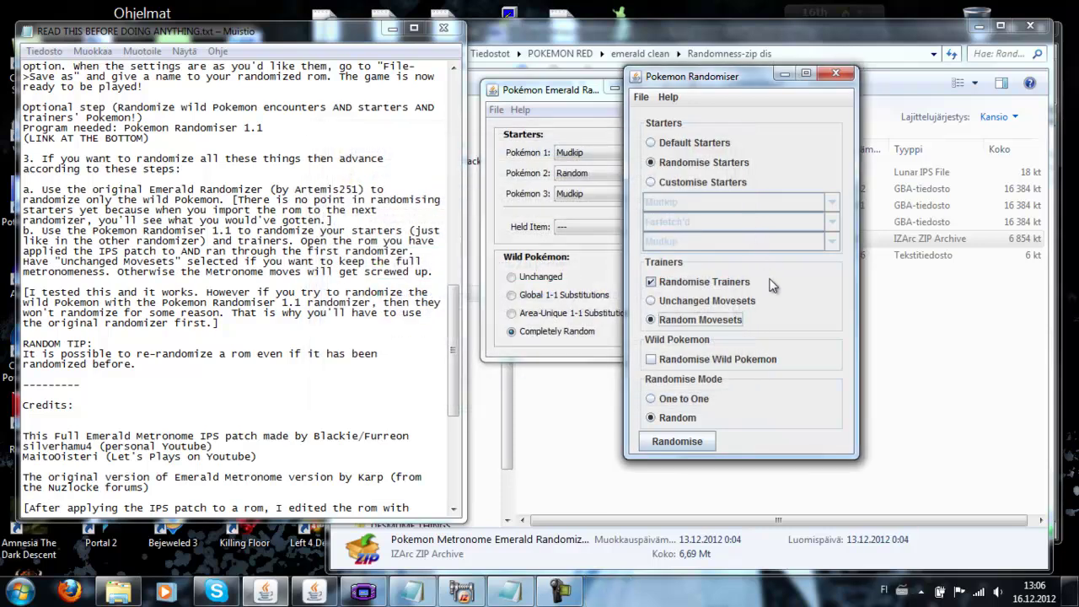
pyautogui.click(655, 302)
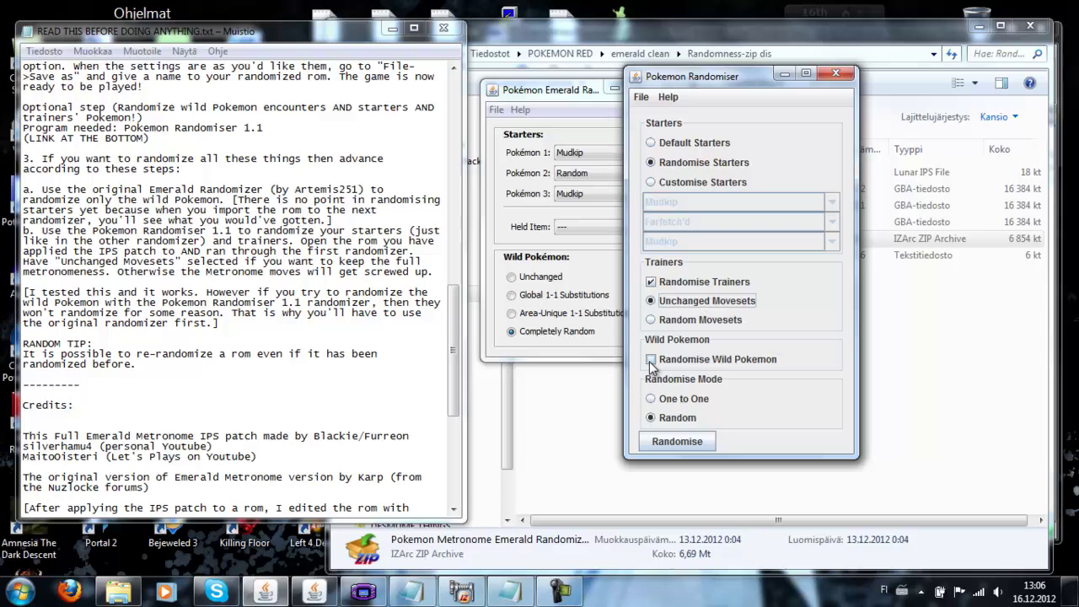
pyautogui.click(747, 357)
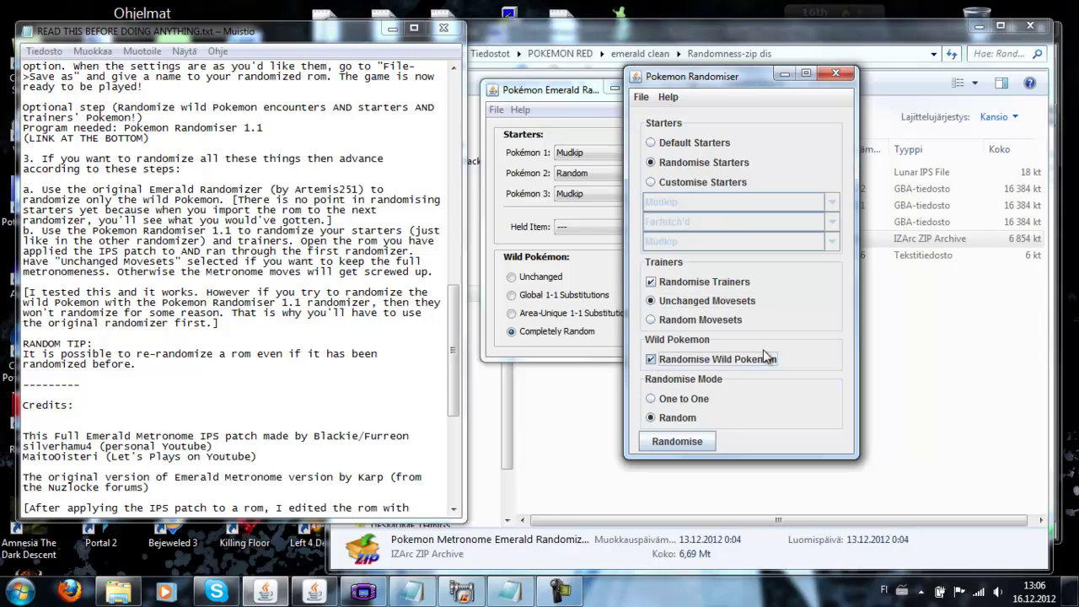
# Step: Turn off Randomise Wild Pokemon, randomise the ROM, and save it as emerald randomized2 in Randomness-zip dis
pyautogui.click(651, 360)
pyautogui.click(678, 441)
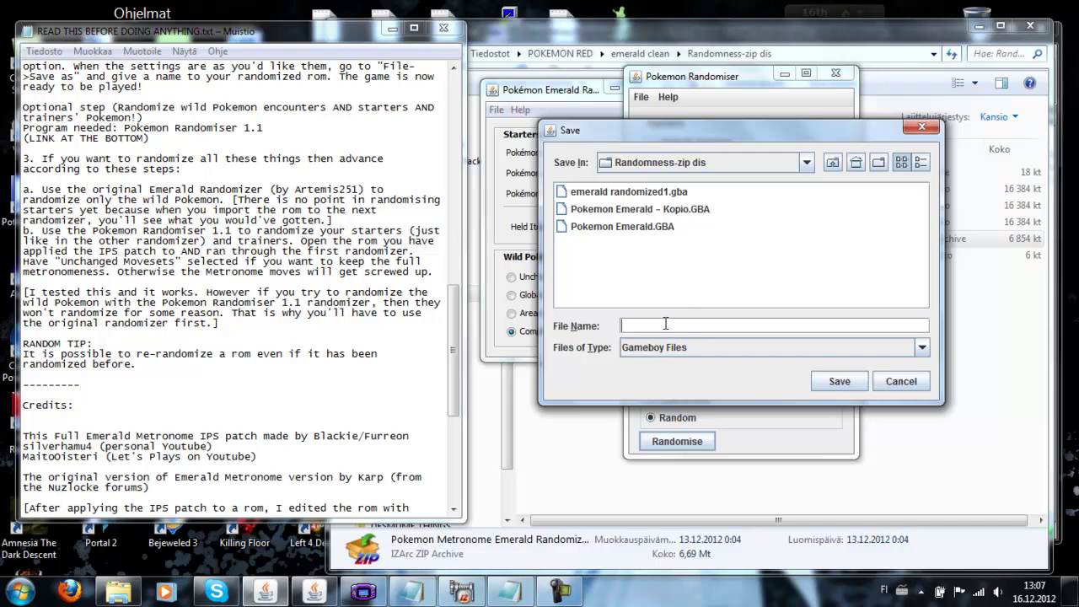
pyautogui.write('emerald randomized2')
pyautogui.click(843, 386)
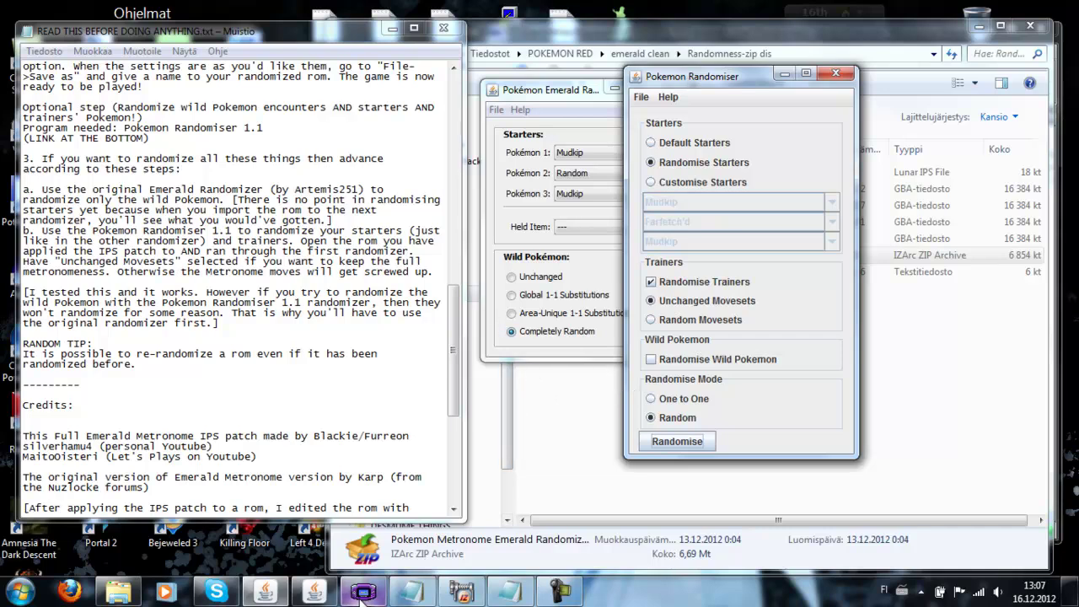
# Step: Switch to VisualBoyAdvance and load emerald randomized2.gba from the Randomness-zip dis folder
pyautogui.moveTo(361, 595)
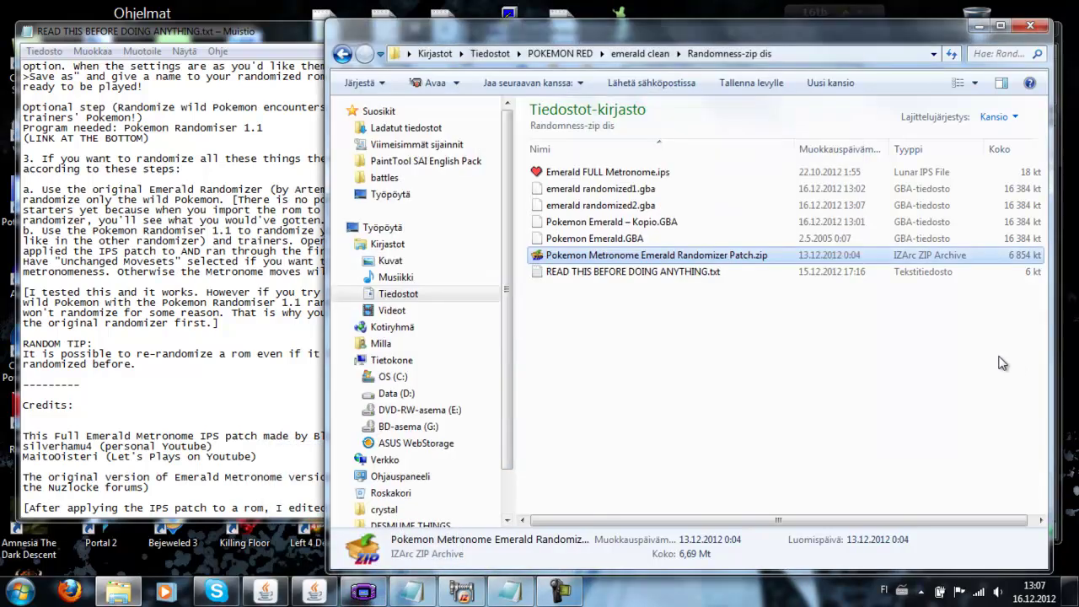
pyautogui.click(970, 363)
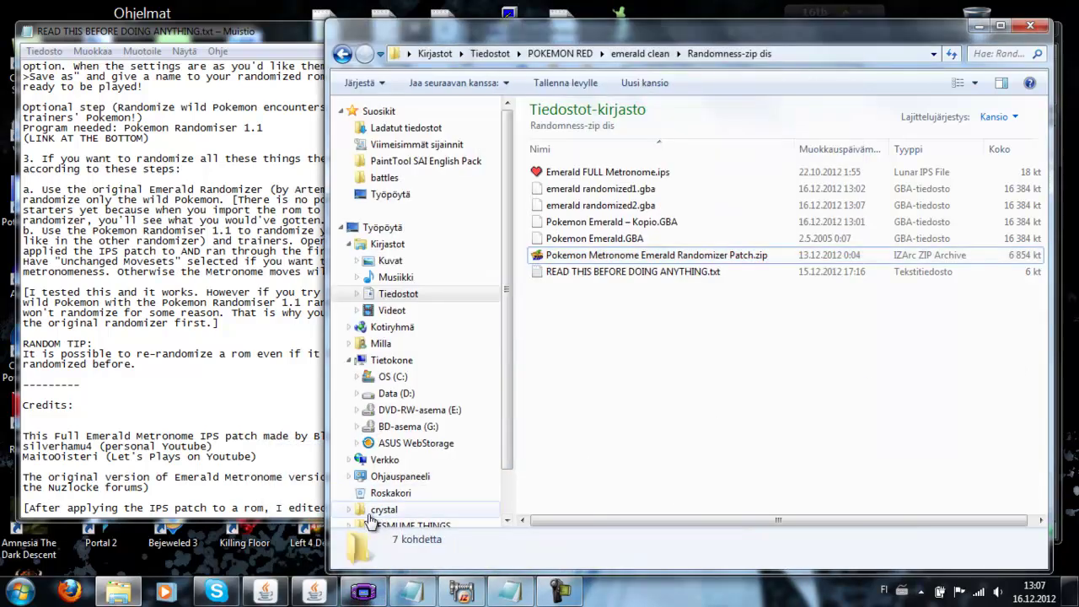
pyautogui.click(364, 595)
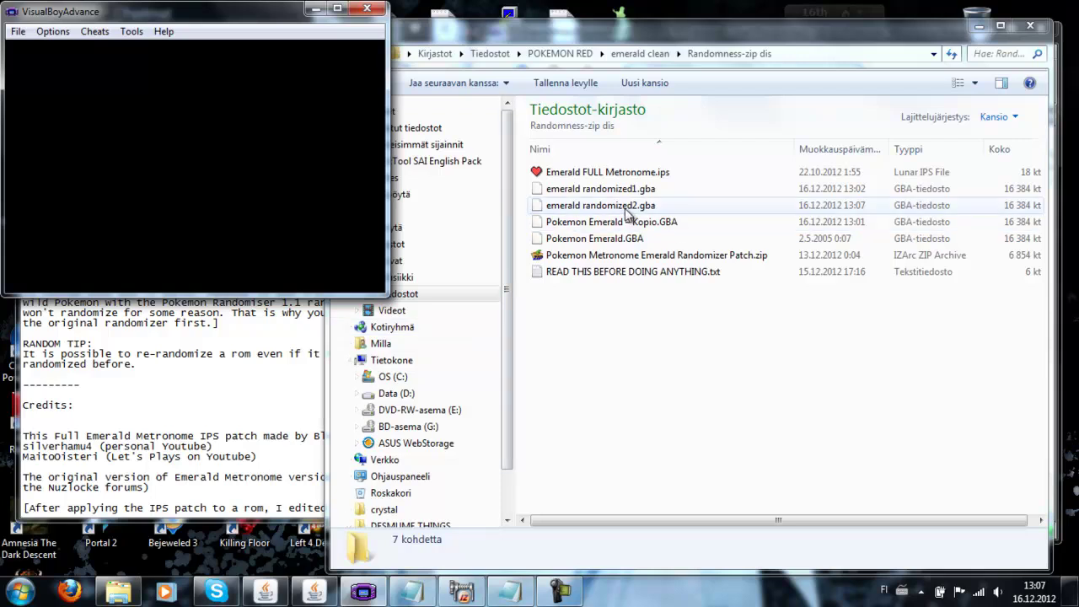
pyautogui.moveTo(621, 208); pyautogui.dragTo(291, 167)
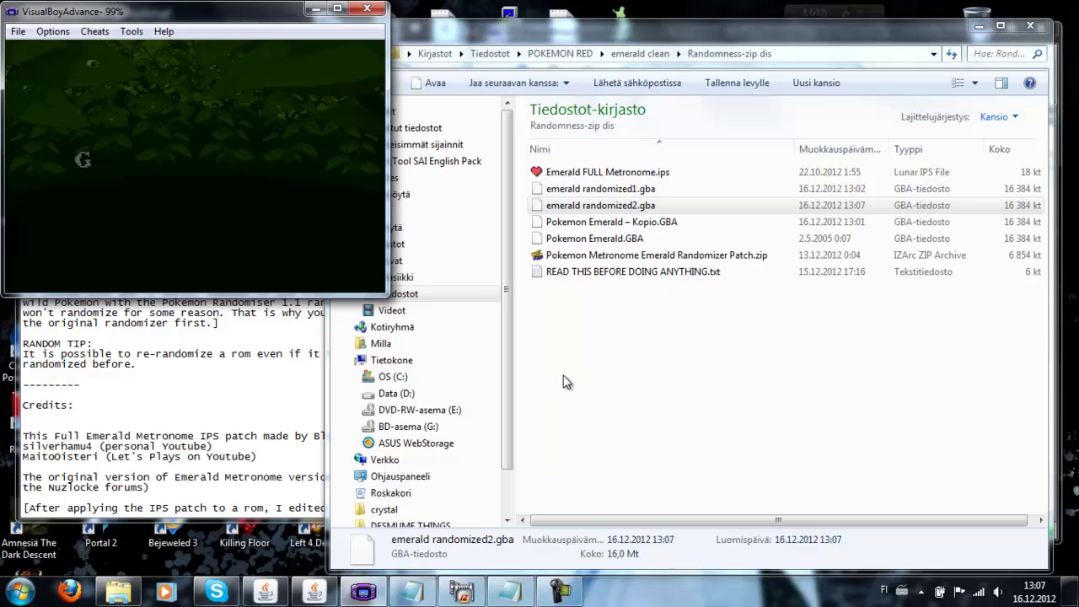
# Step: Start a new game and advance through the professor's introduction to the boy-or-girl question
pyautogui.press('z')
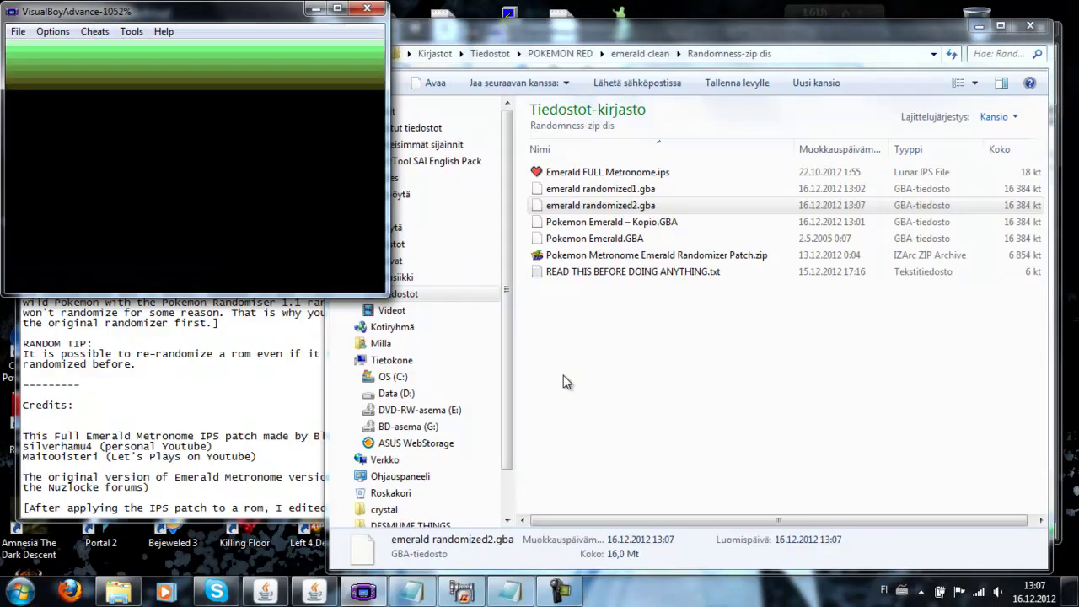
pyautogui.press('z')
pyautogui.press('z')
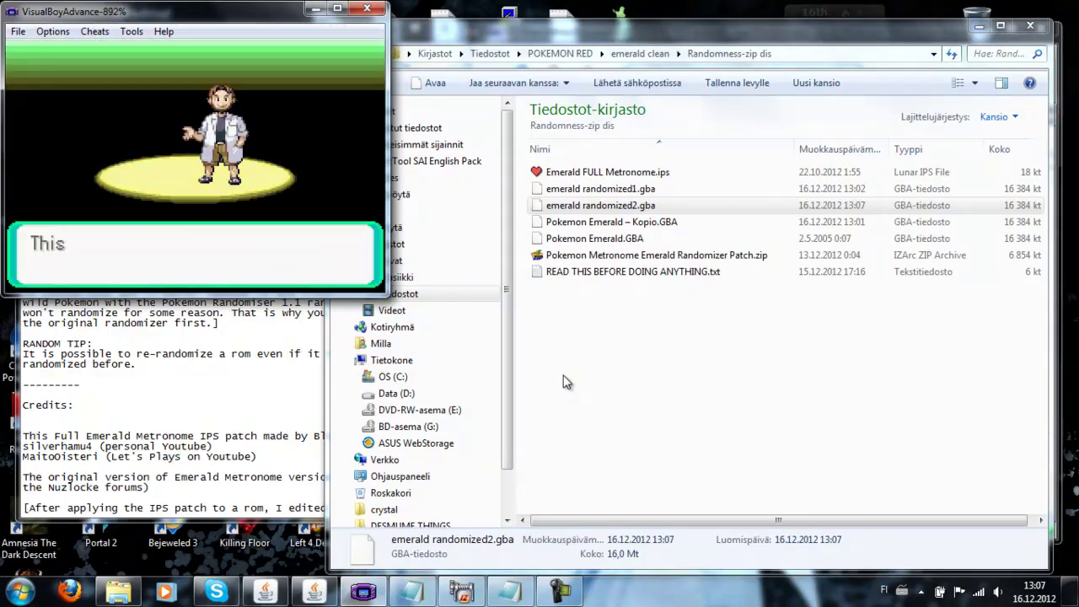
pyautogui.press('z')
pyautogui.press('z')
pyautogui.press('z')
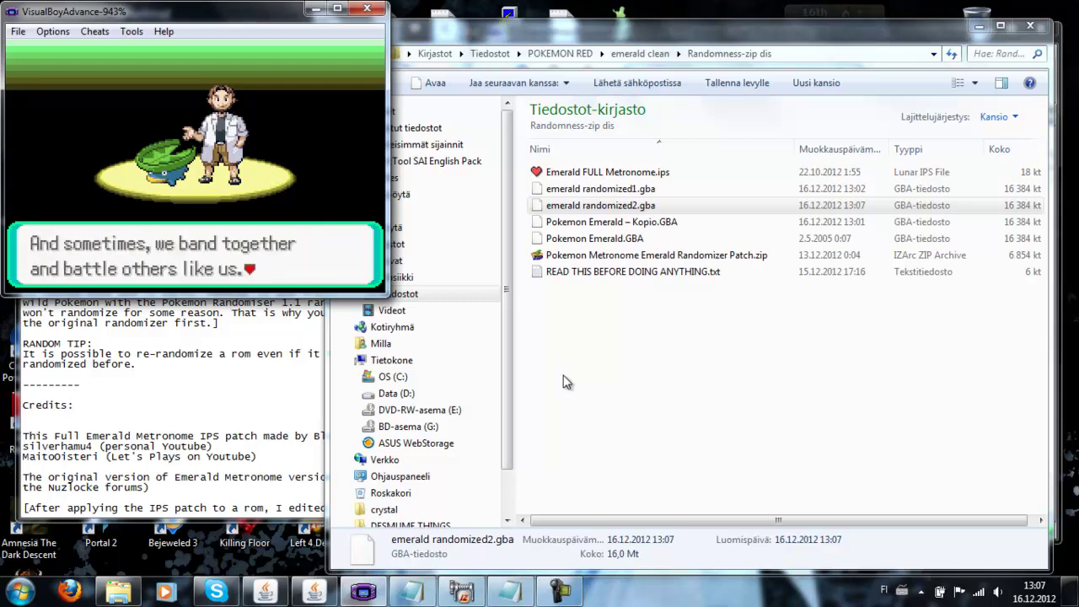
pyautogui.press('z')
pyautogui.press('z')
pyautogui.press('z')
pyautogui.press('z')
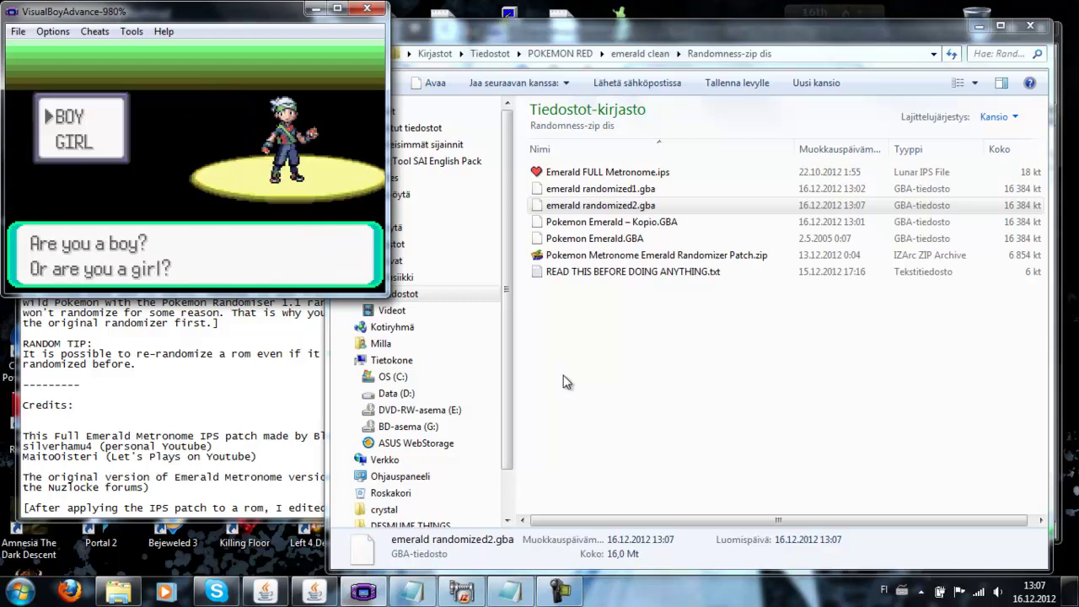
# Step: Choose the boy character, accept the preset name, and finish the professor's introduction
pyautogui.press('z')
pyautogui.press('Return')
pyautogui.press('z')
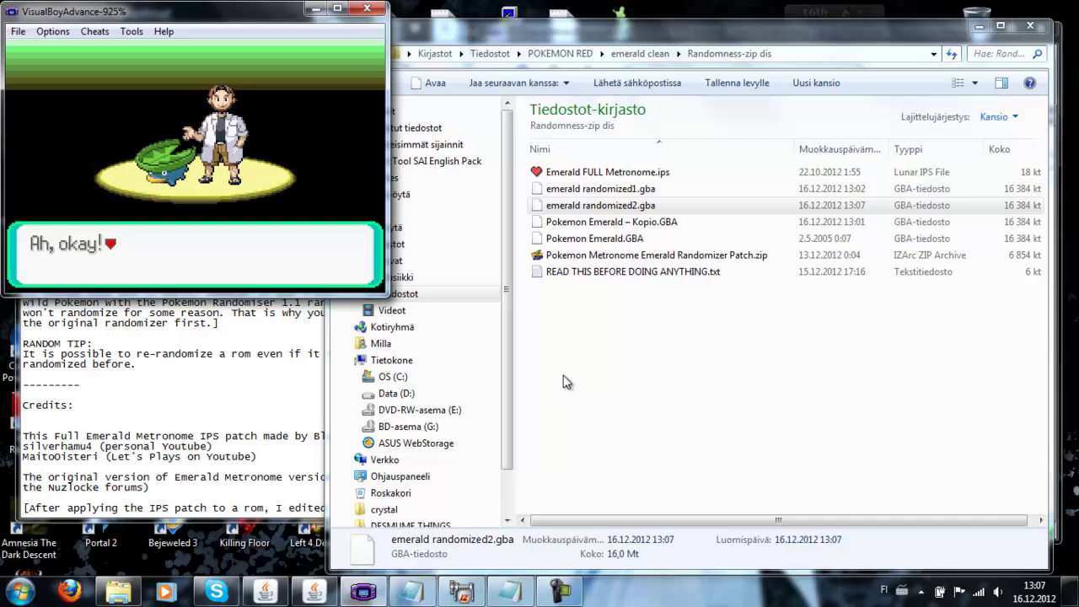
pyautogui.press('z')
pyautogui.press('z')
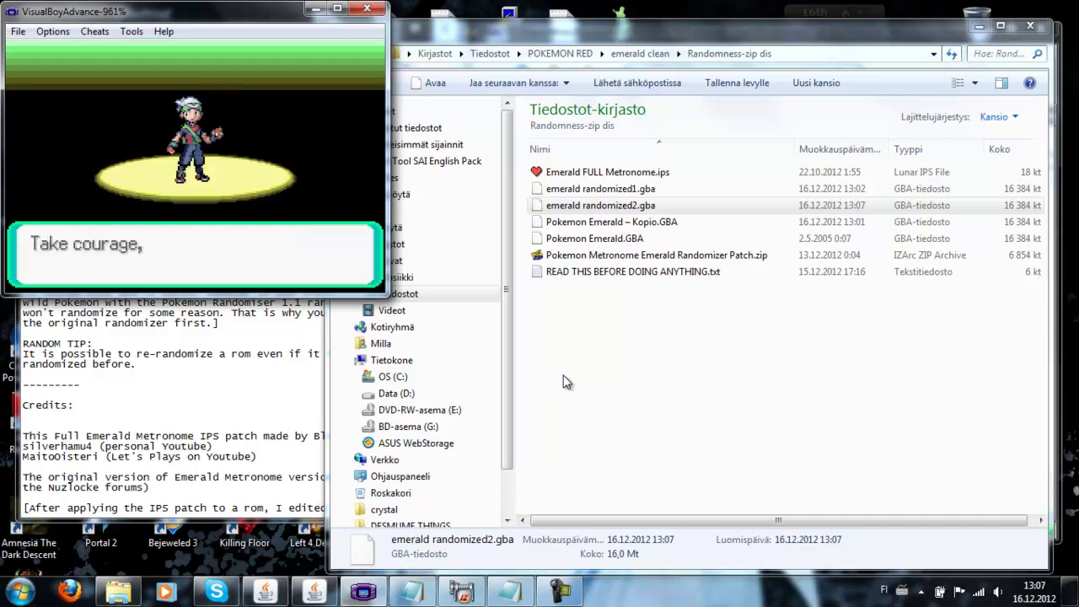
pyautogui.press('z')
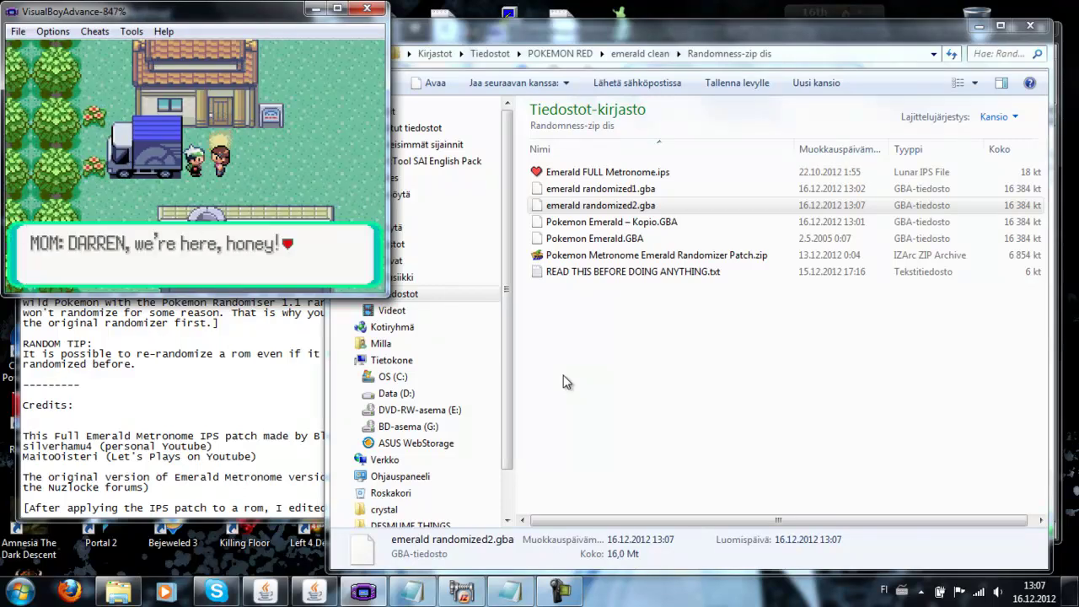
# Step: Advance through Mom's arrival dialogue and go upstairs to the player's bedroom
pyautogui.press('z')
pyautogui.press('z')
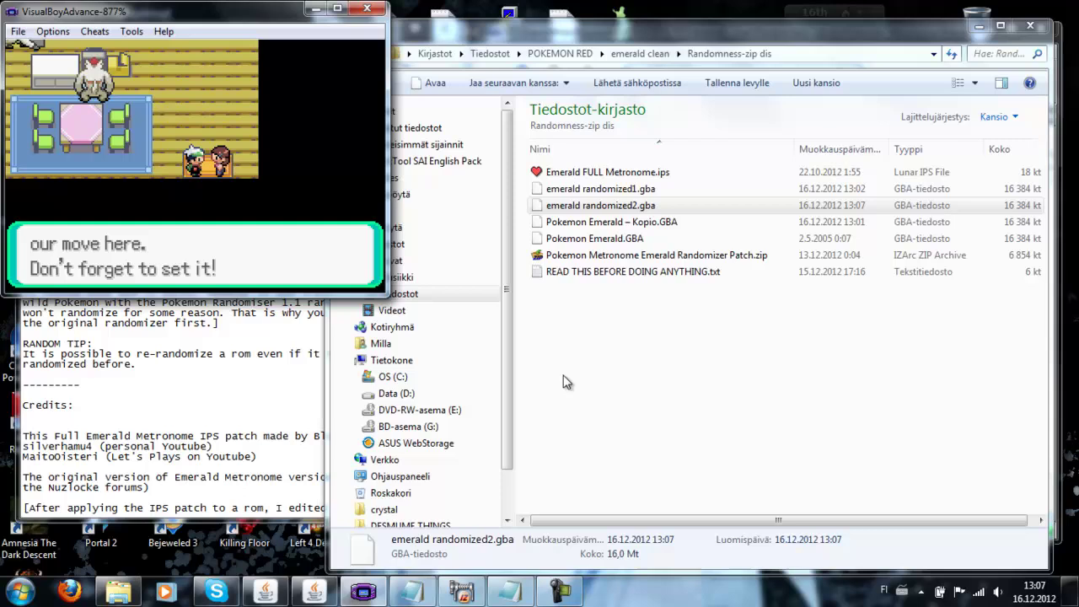
pyautogui.press('z')
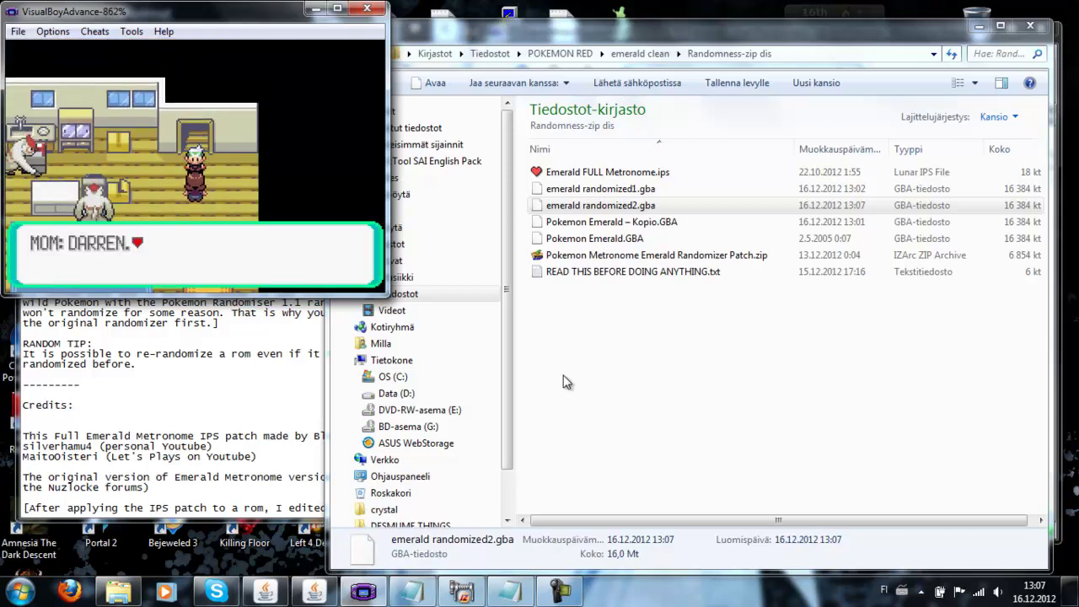
pyautogui.press('z')
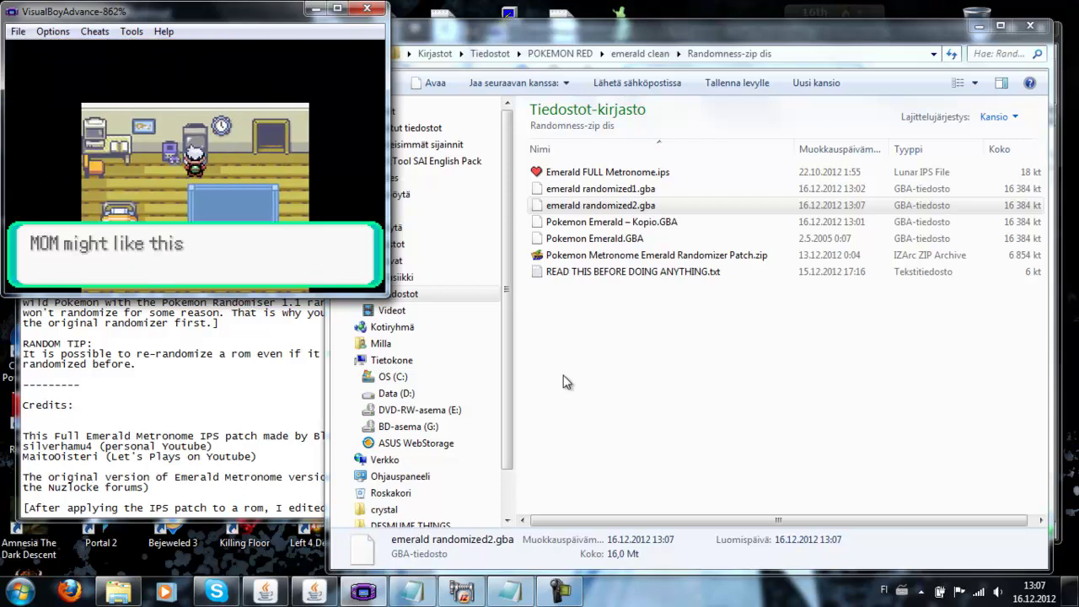
# Step: Set the stopped bedroom clock, accepting the 10:00 AM time it proposes
pyautogui.press('z')
pyautogui.press('Right')
pyautogui.press('Up')
pyautogui.press('z')
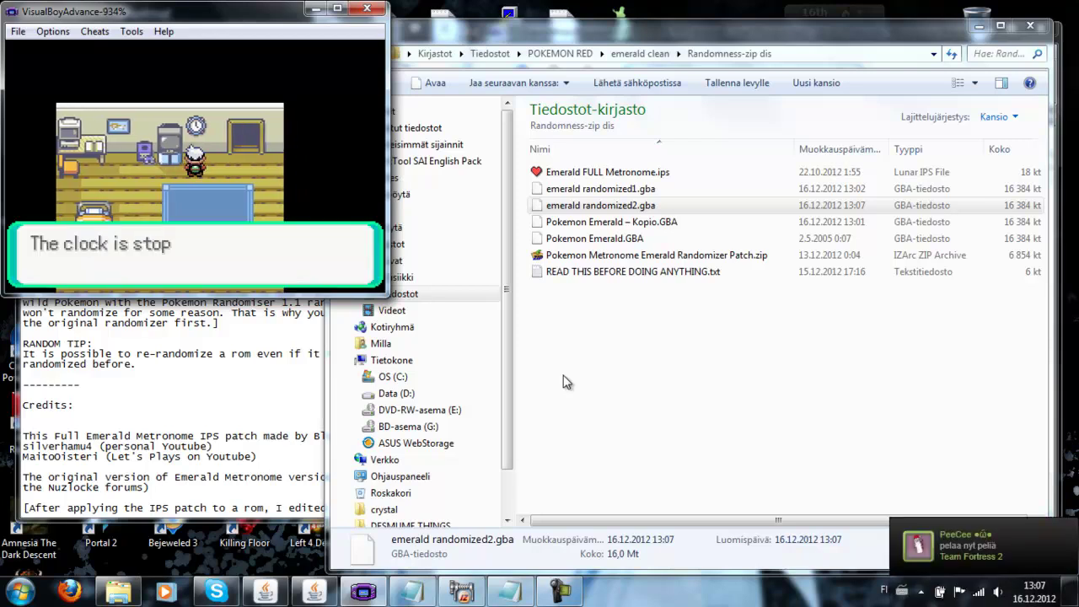
pyautogui.press('z')
pyautogui.press('z')
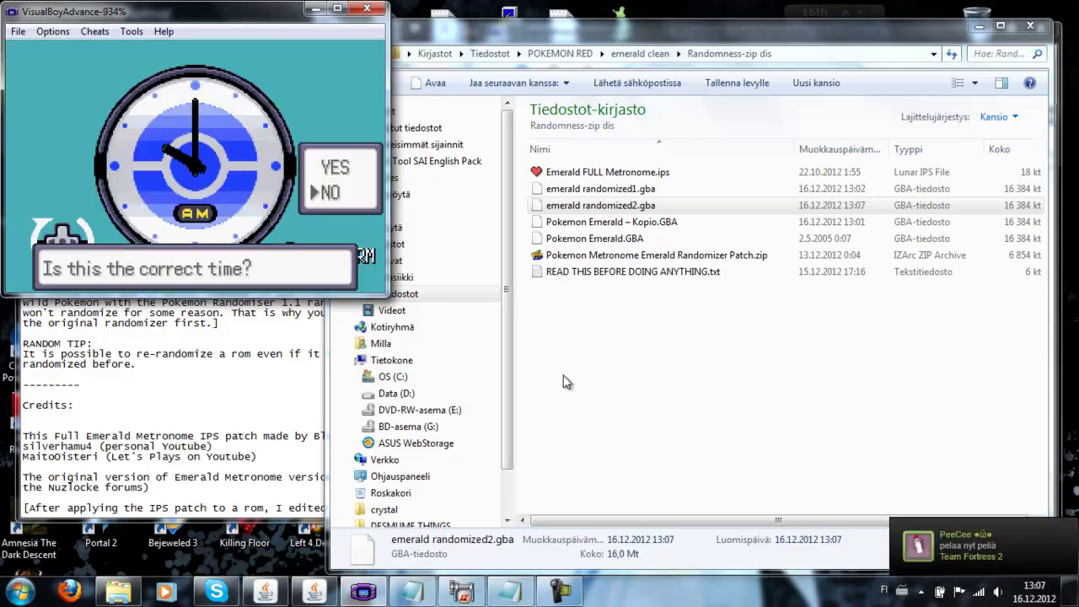
pyautogui.press('z')
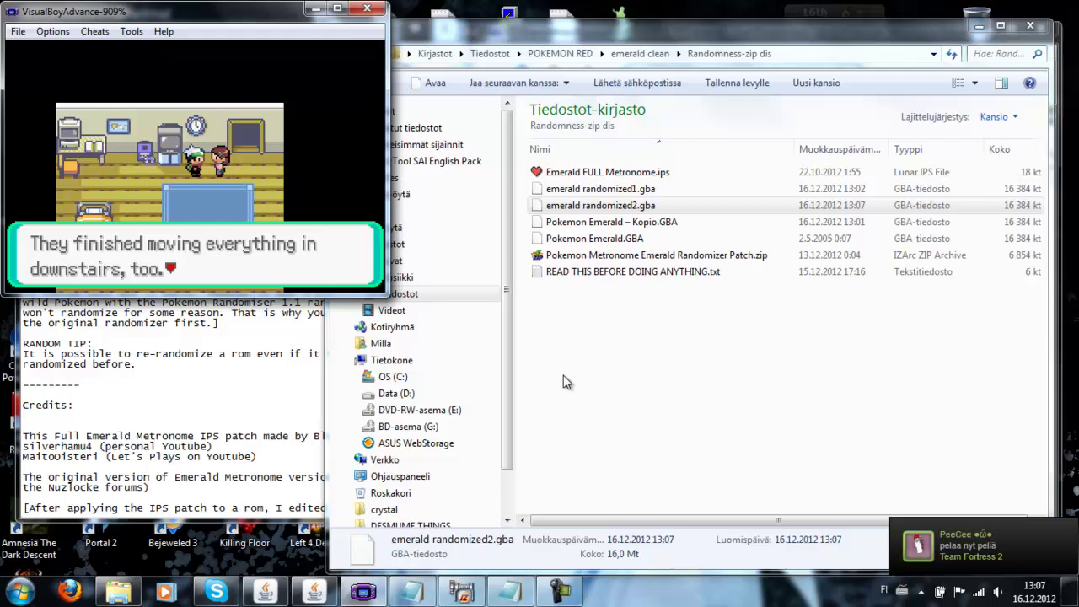
# Step: Finish Mom's bedroom dialogue, go downstairs, and play through the television scene
pyautogui.press('z')
pyautogui.press('Right')
pyautogui.press('Up')
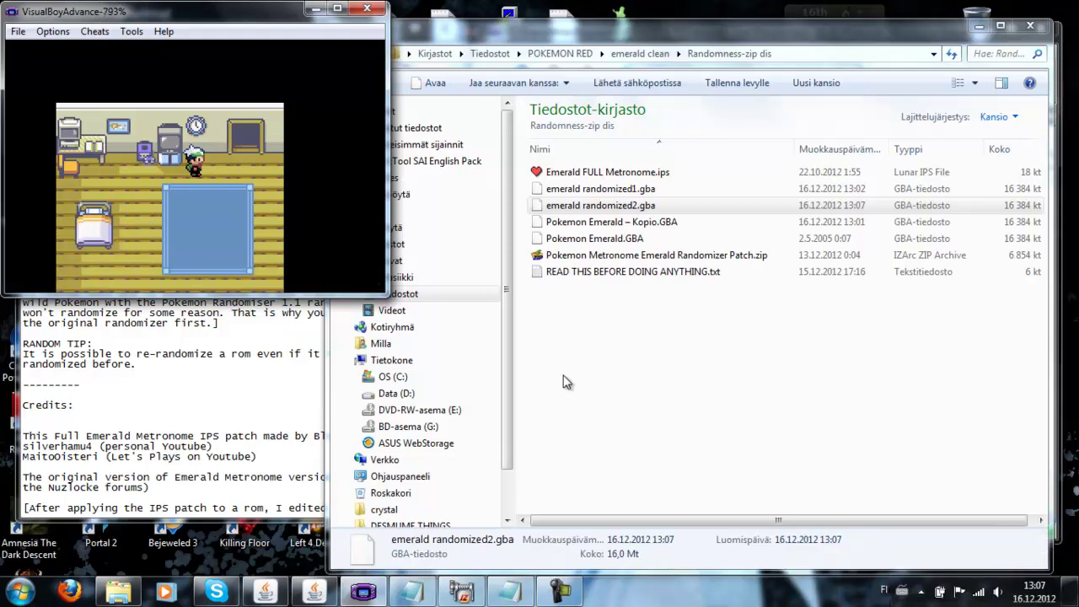
pyautogui.press('z')
pyautogui.press('z')
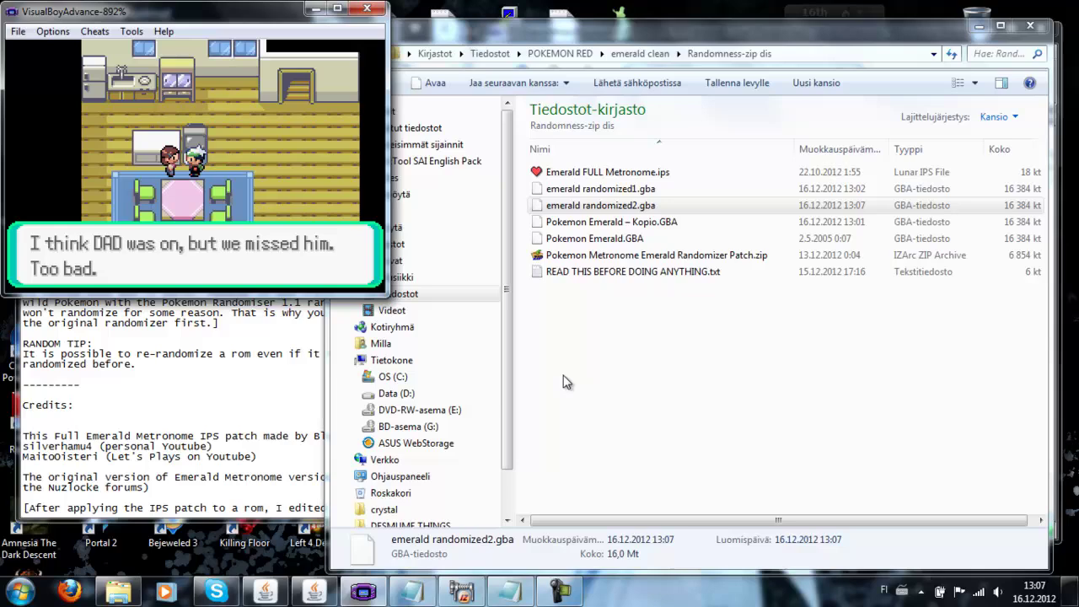
pyautogui.press('z')
# Step: Leave the house, enter the neighbouring house, and go upstairs after talking to the neighbour
pyautogui.press('Down')
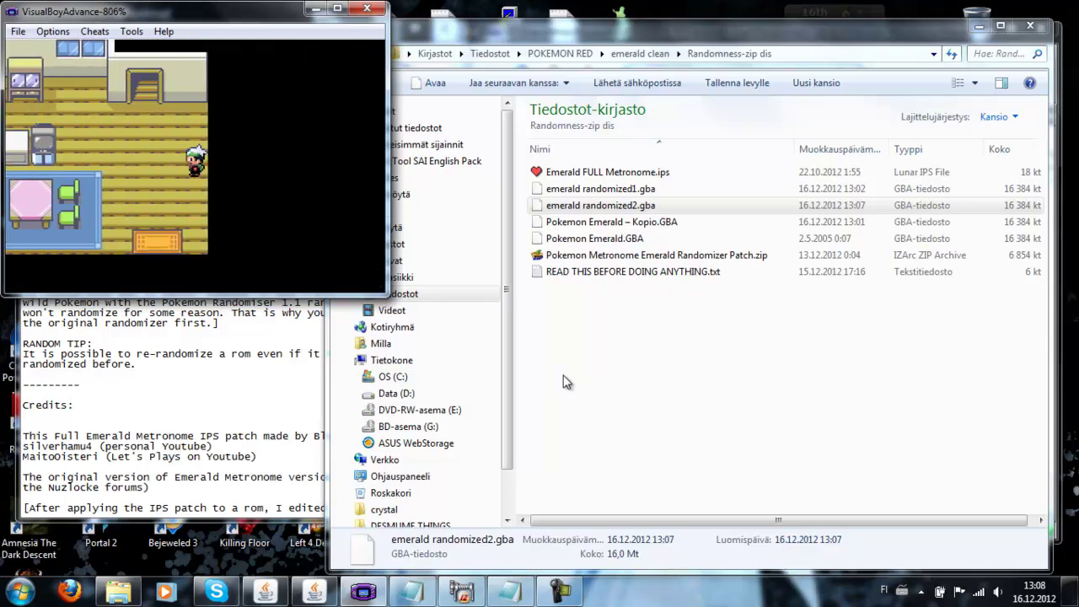
pyautogui.press('Right')
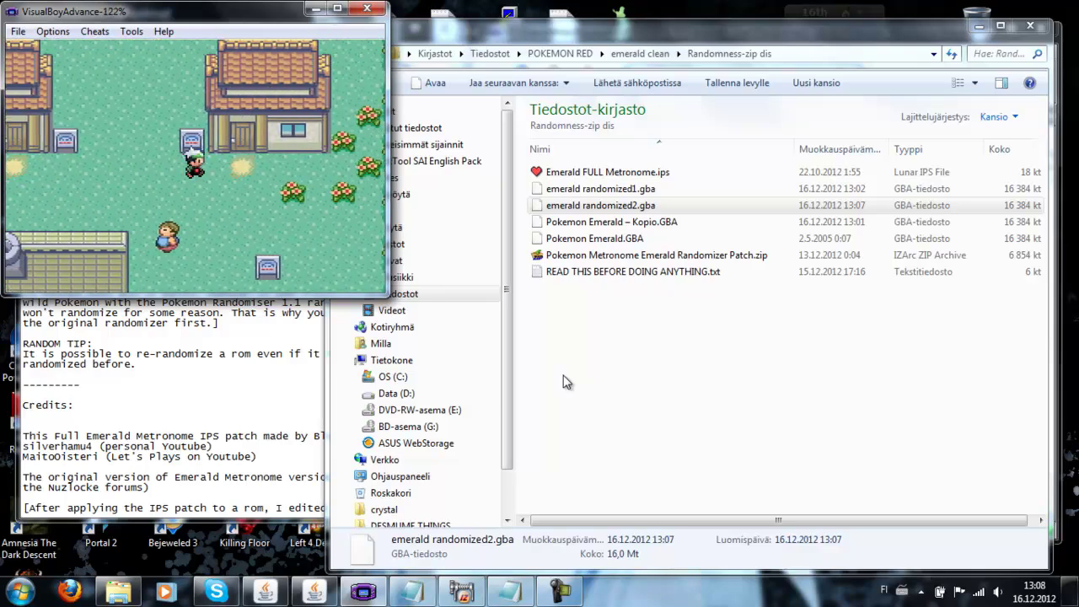
pyautogui.press('Up')
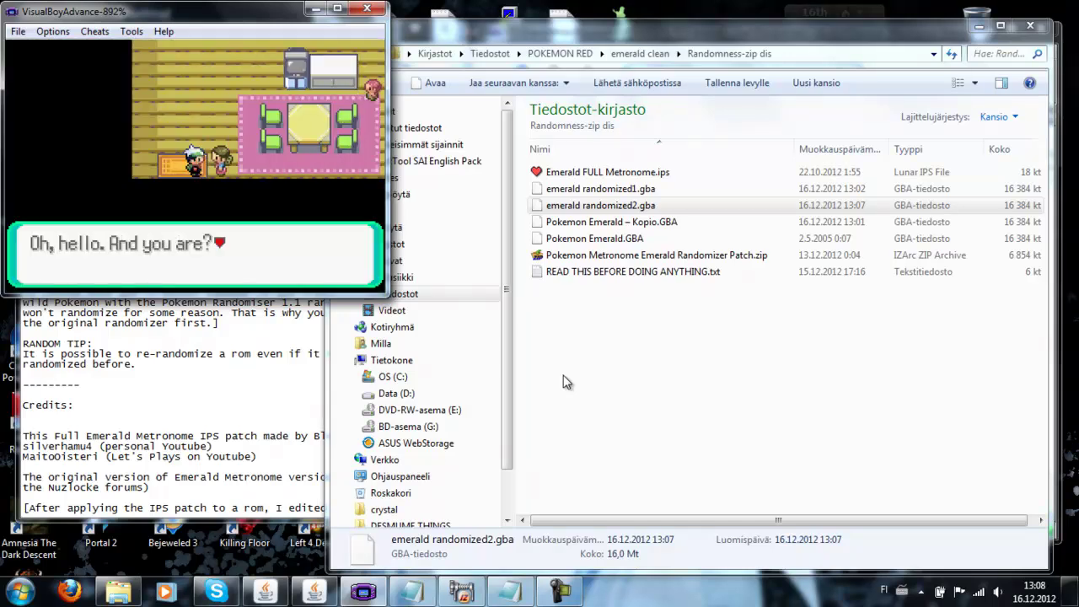
pyautogui.press('z')
pyautogui.press('Up')
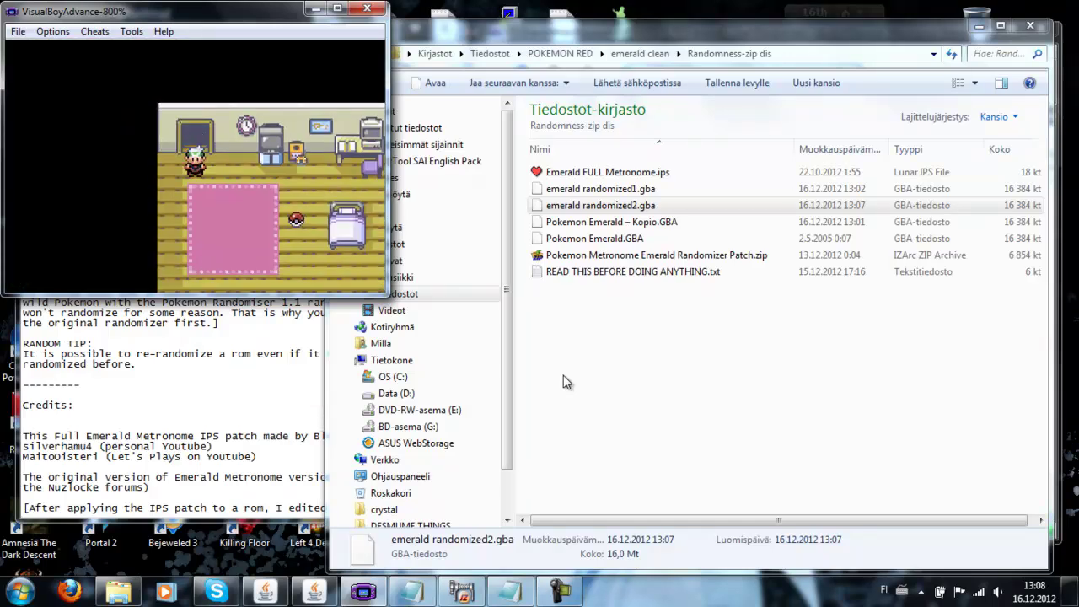
# Step: Approach the Poké Ball in the neighbour's bedroom and play through the rival's dialogue
pyautogui.press('Down')
pyautogui.press('Right')
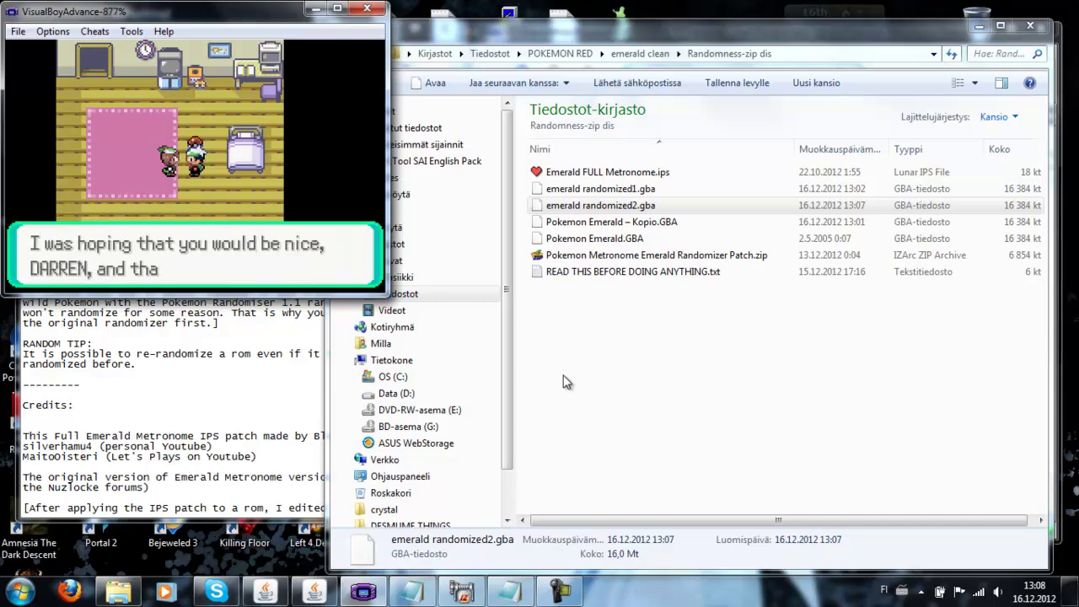
pyautogui.press('z')
pyautogui.press('Left')
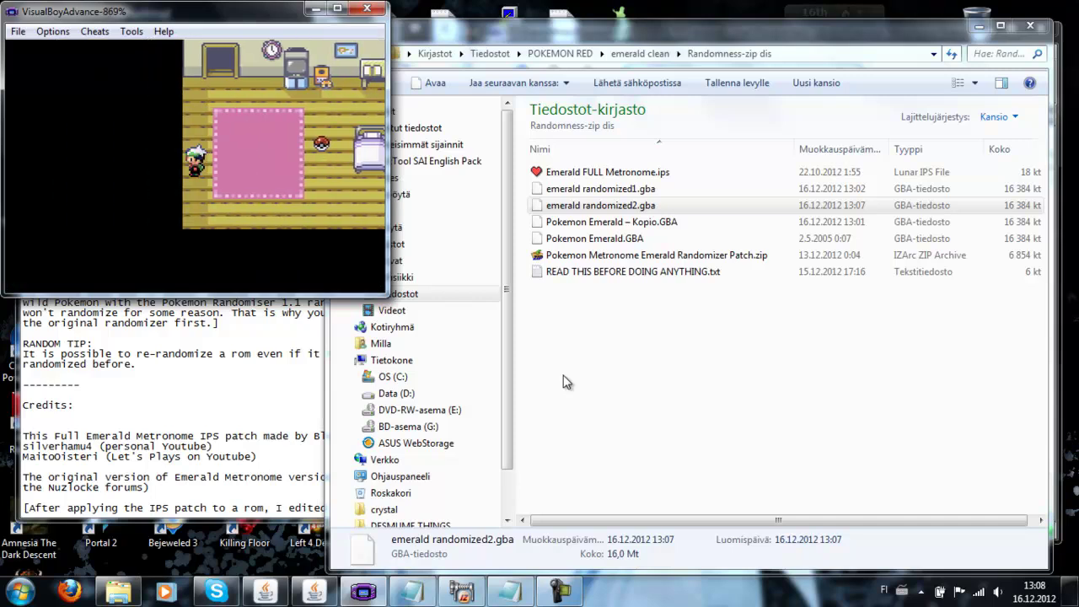
# Step: Leave the neighbour's house, take the town's north exit, and walk to Prof. Birch's bag
pyautogui.press('Down')
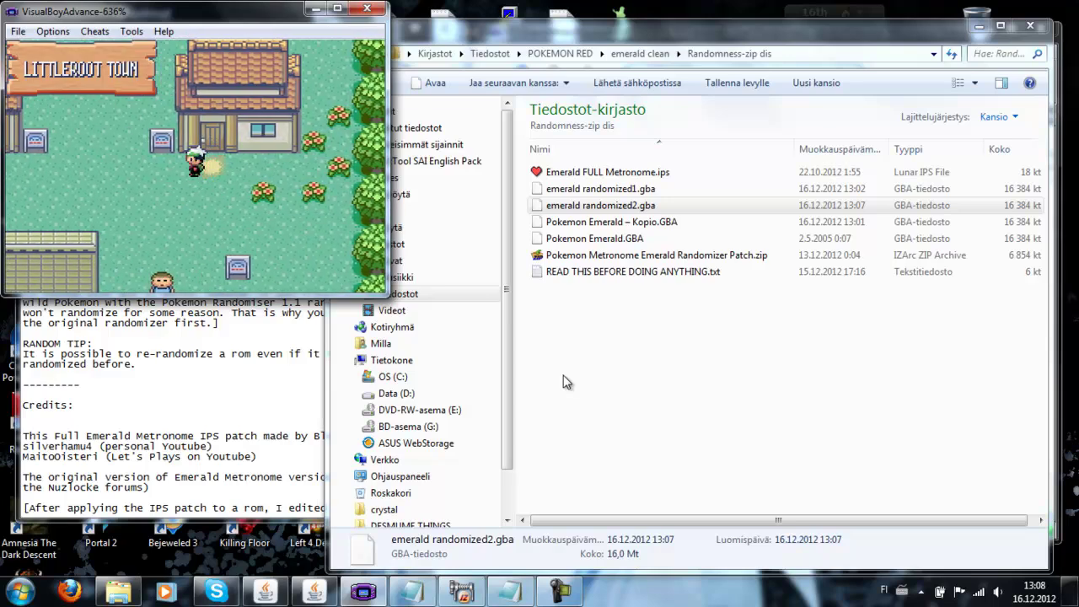
pyautogui.press('Right')
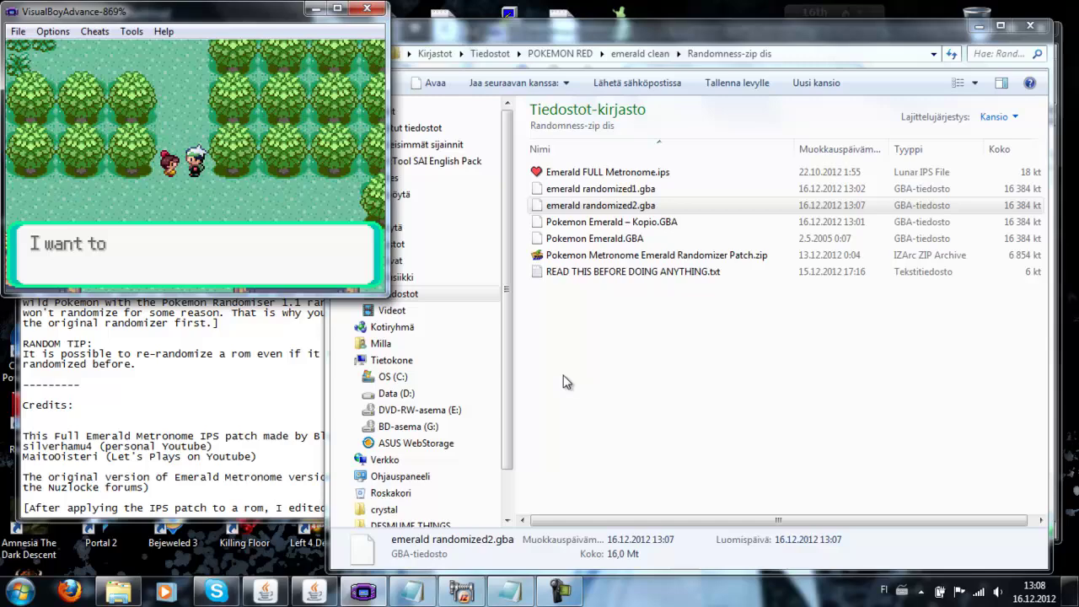
pyautogui.press('z')
pyautogui.press('Up')
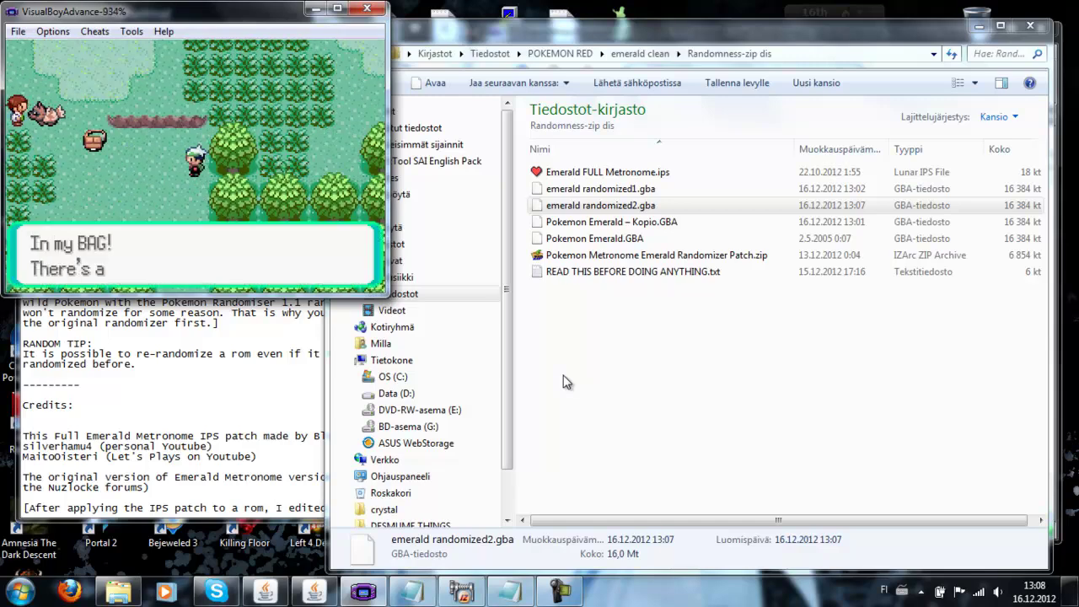
pyautogui.press('z')
pyautogui.press('Left')
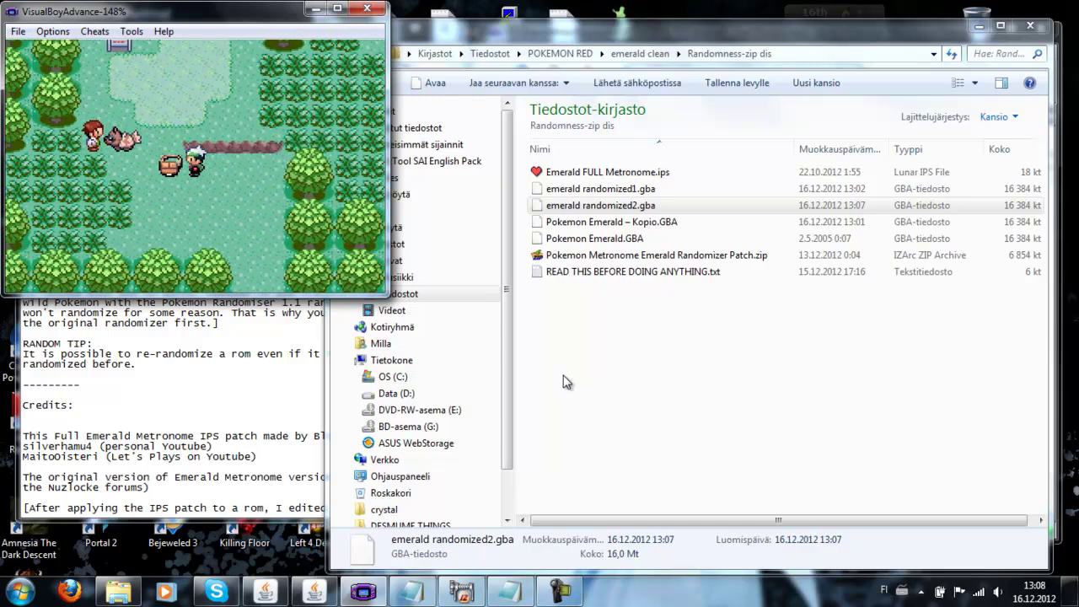
# Step: Open Prof. Birch's bag and preview each of the three starter Pokémon, declining every choice
pyautogui.press('z')
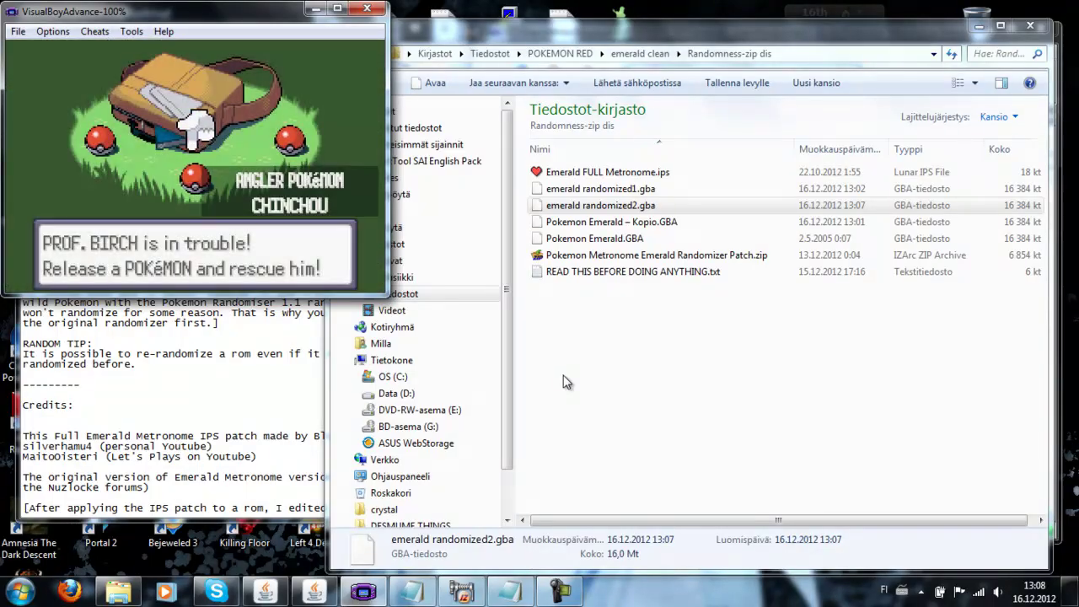
pyautogui.press('z')
pyautogui.press('x')
pyautogui.press('Left')
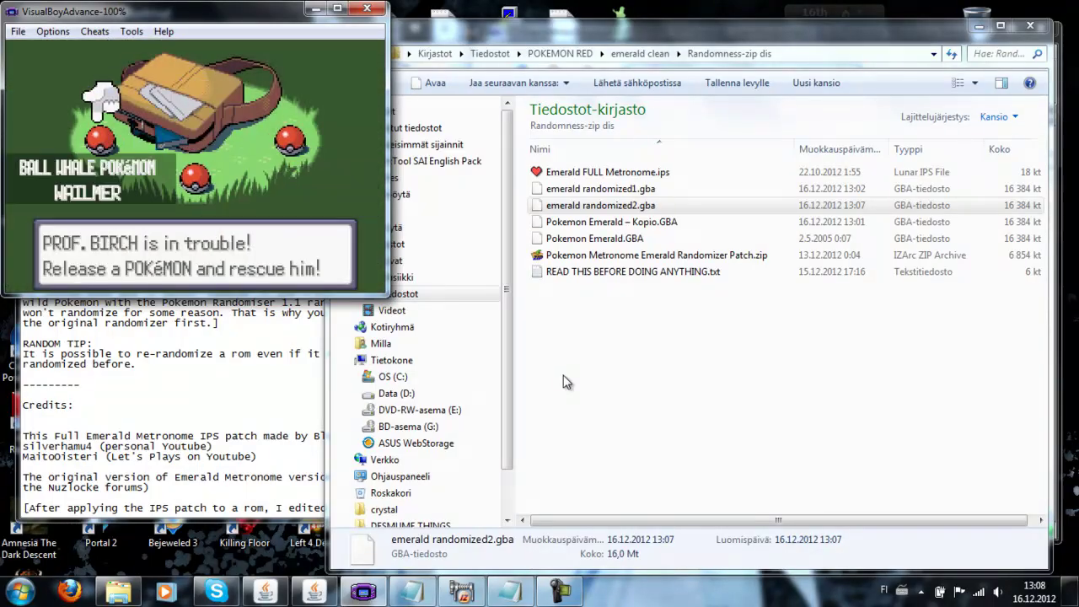
pyautogui.press('z')
pyautogui.press('x')
pyautogui.press('Right')
pyautogui.press('Right')
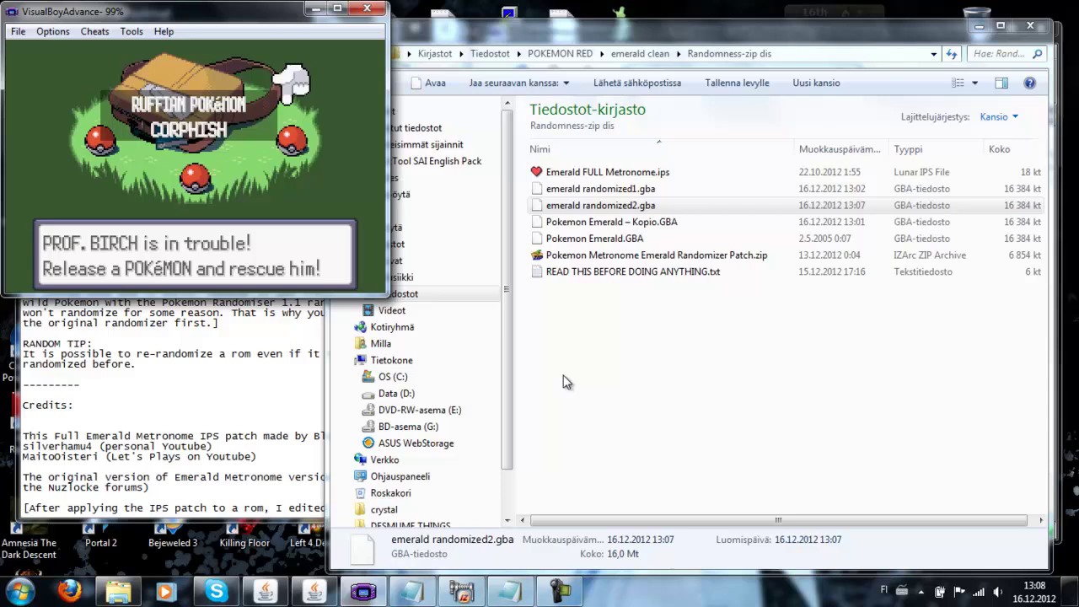
pyautogui.press('z')
pyautogui.press('x')
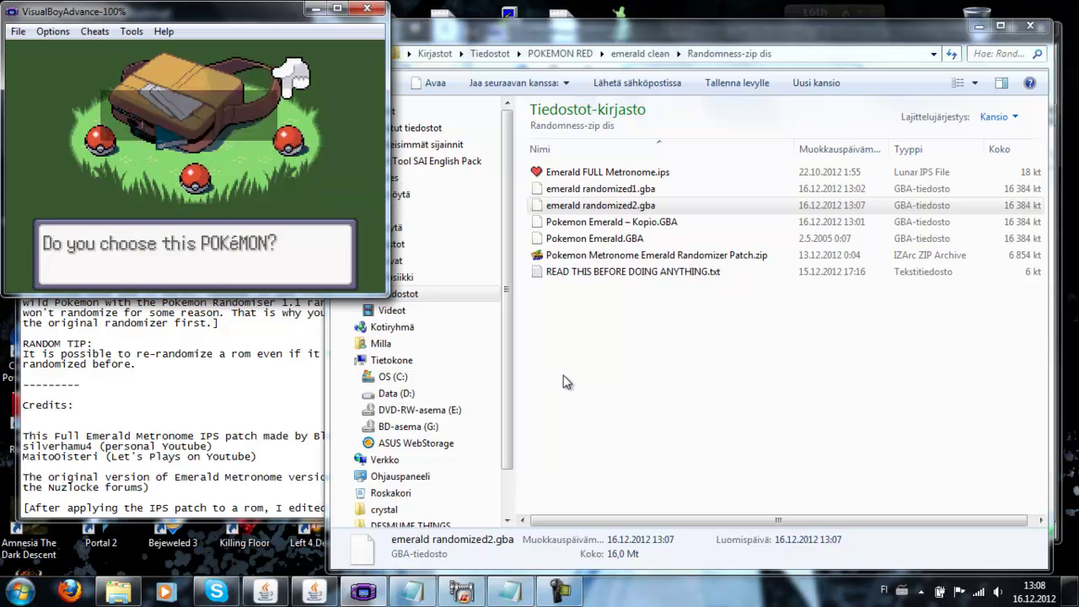
# Step: Choose Chinchou, the middle Poké Ball in Prof. Birch's bag, as the starter Pokémon
pyautogui.press('Left')
pyautogui.press('z')
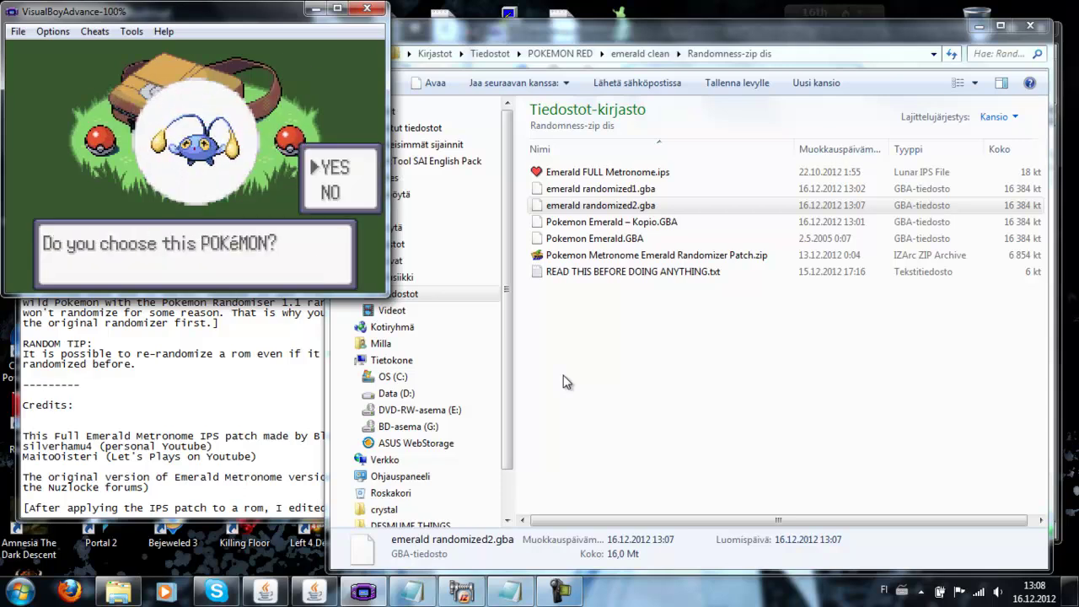
pyautogui.press('z')
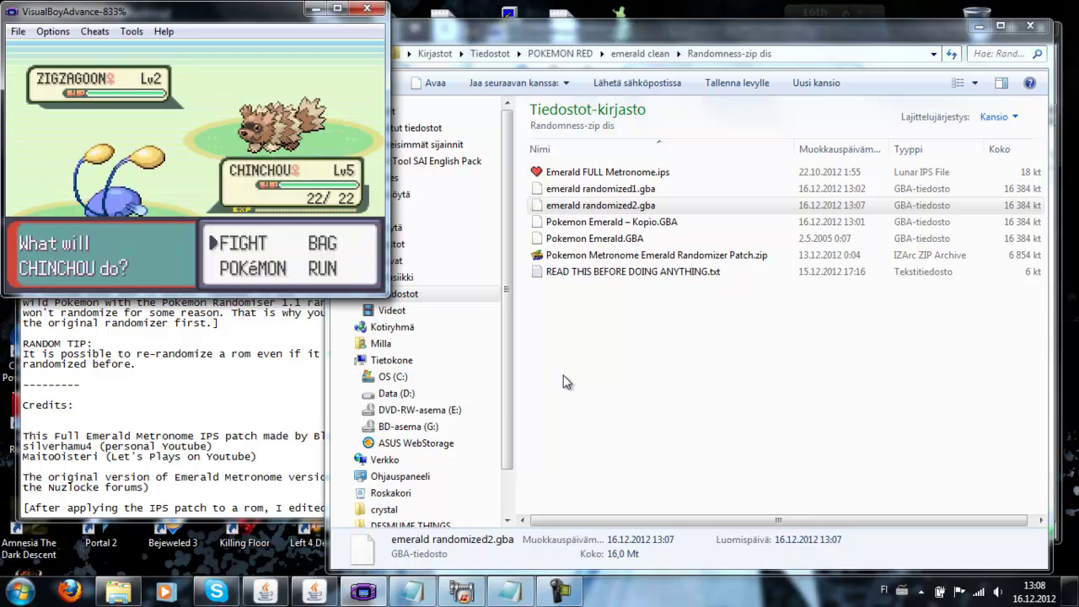
# Step: Fight the wild Zigzagoon with Chinchou's Metronome until it faints and finish the battle
pyautogui.press('z')
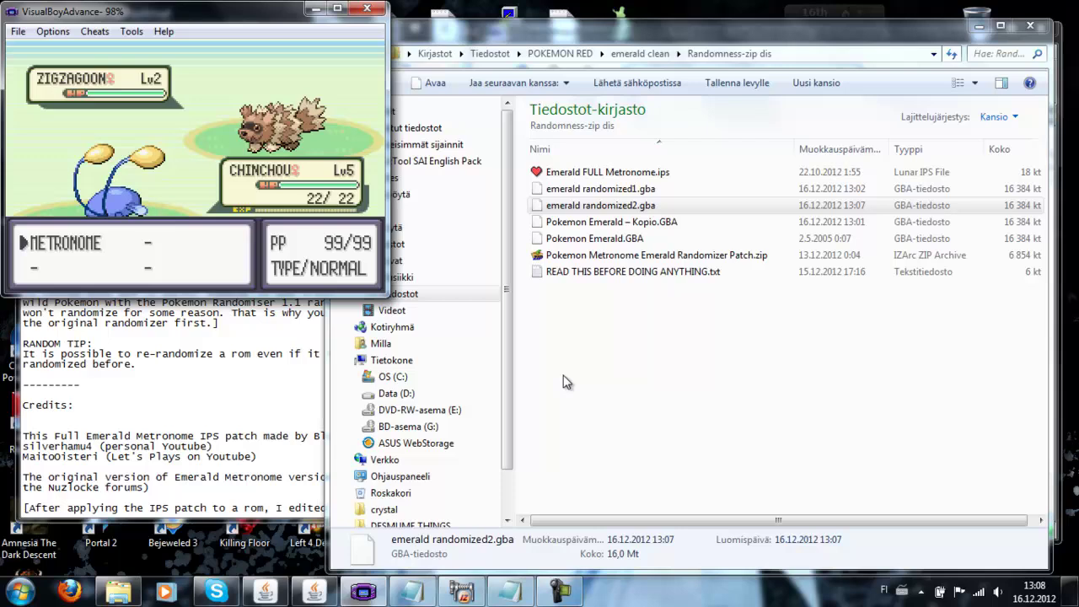
pyautogui.press('z')
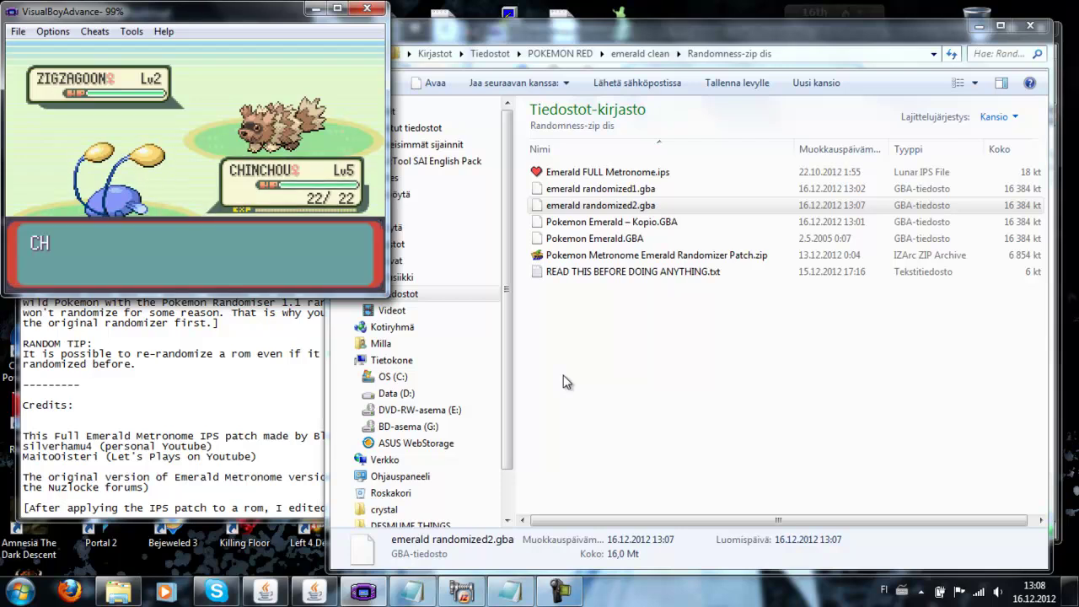
pyautogui.press('space')
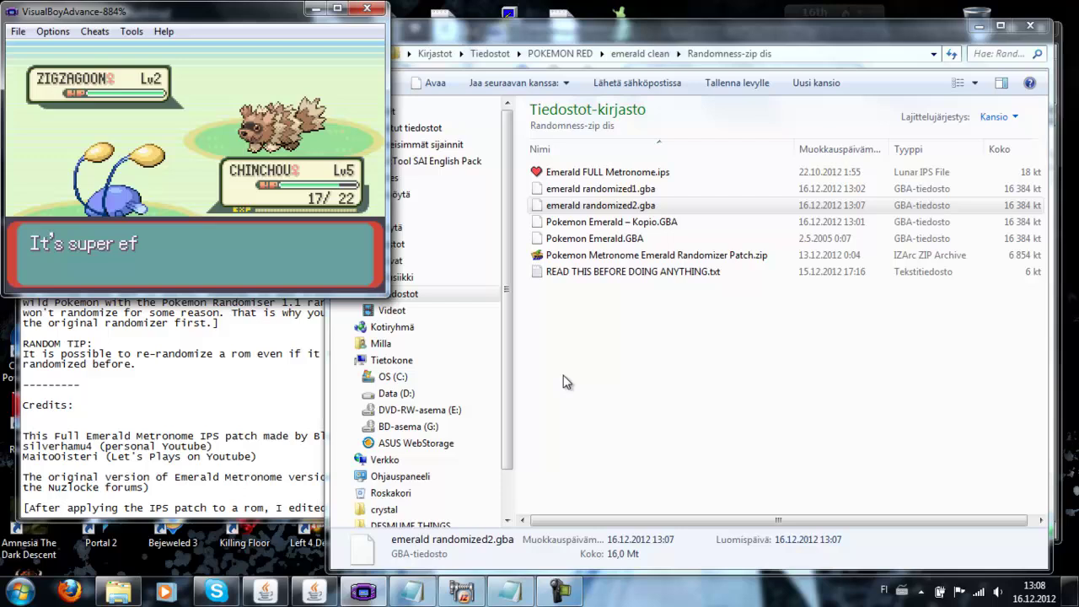
pyautogui.press('z')
pyautogui.press('z')
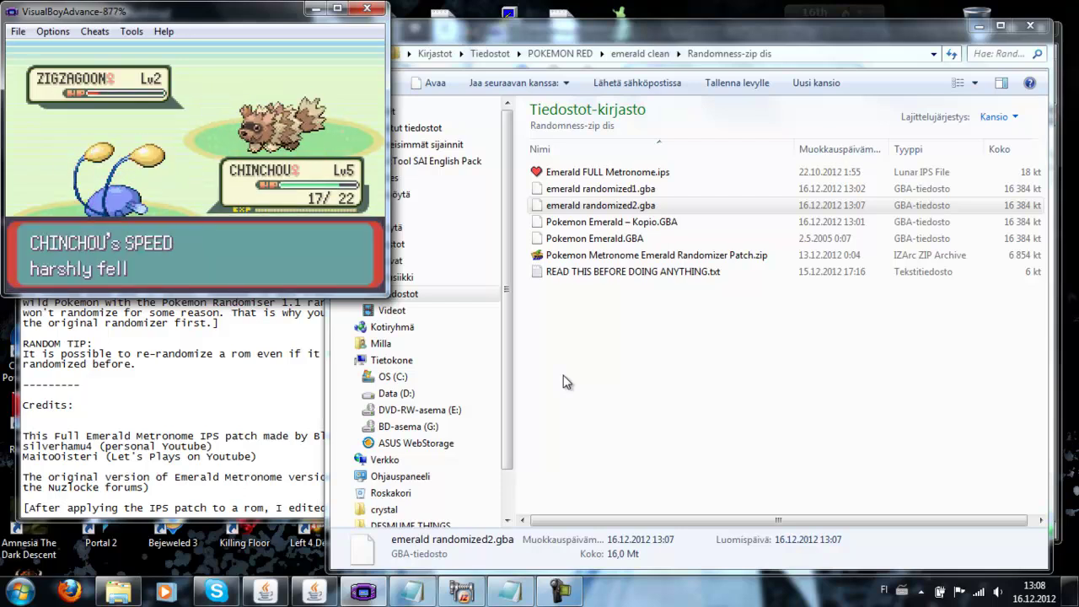
pyautogui.press('z')
pyautogui.press('z')
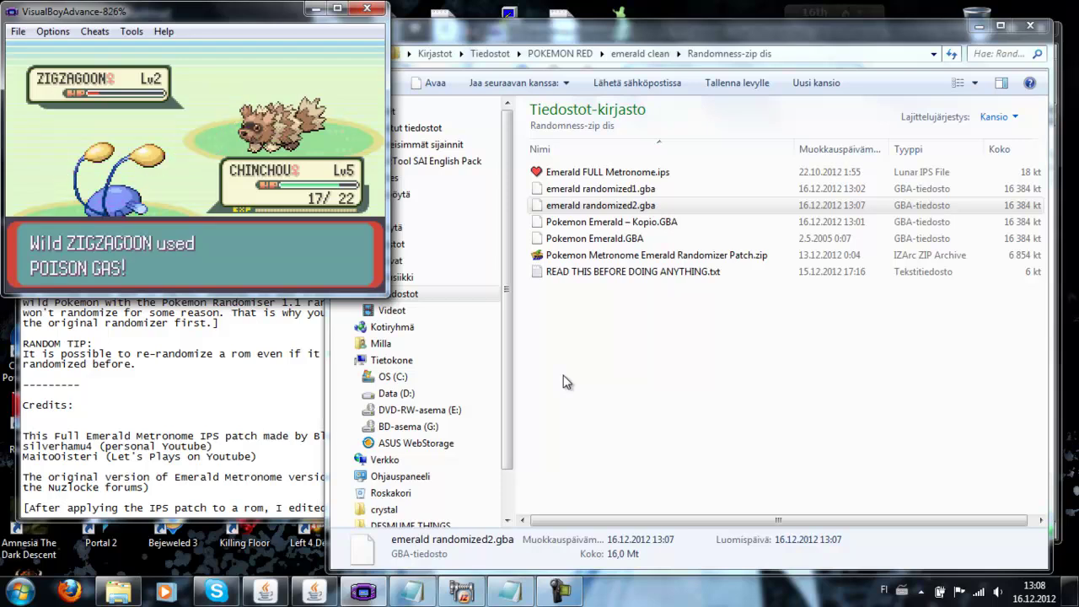
pyautogui.press('z')
pyautogui.press('z')
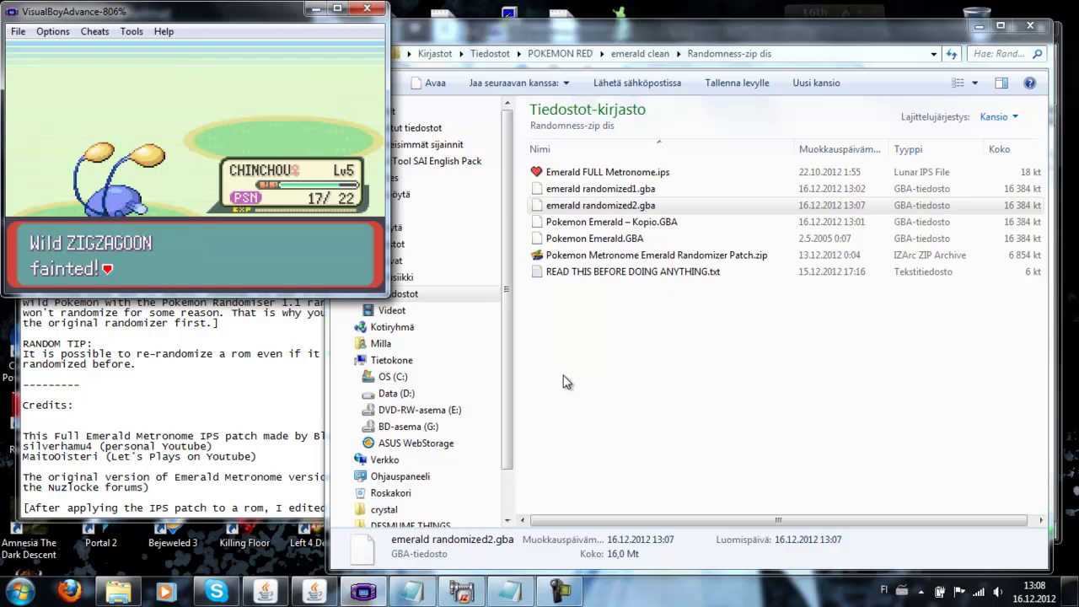
pyautogui.press('z')
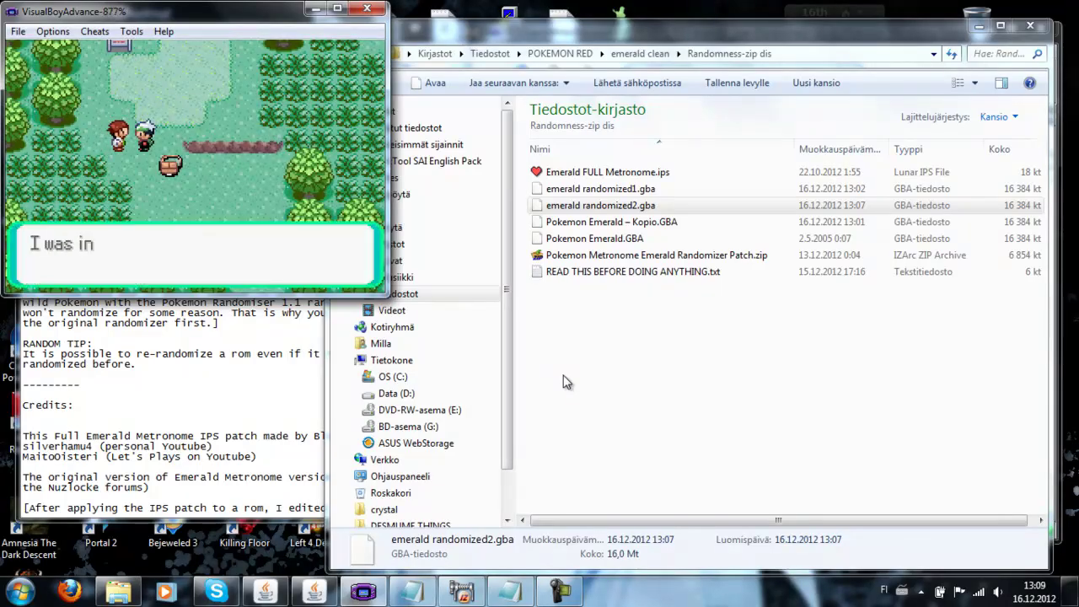
# Step: Play through Prof. Birch's dialogue on the route and in his lab
pyautogui.press('z')
pyautogui.press('z')
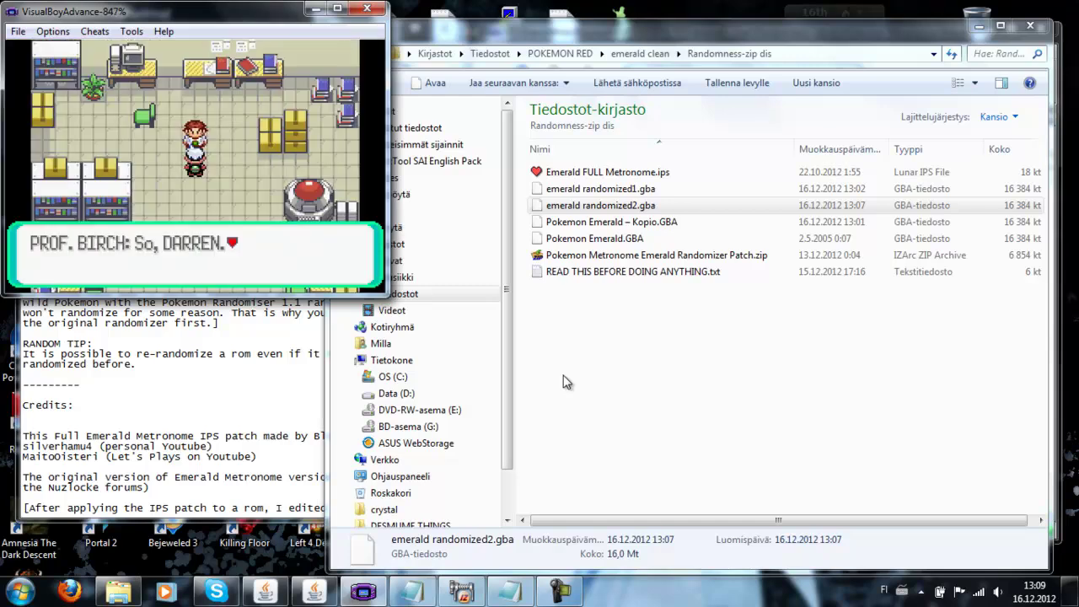
pyautogui.press('z')
pyautogui.press('z')
pyautogui.press('z')
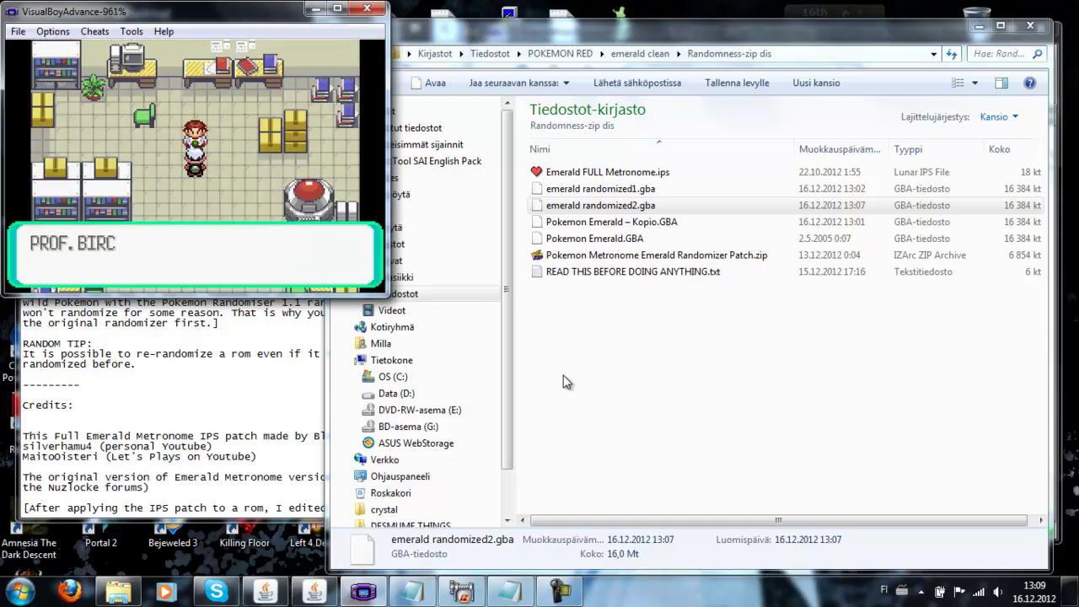
pyautogui.press('Return')
pyautogui.press('z')
pyautogui.press('z')
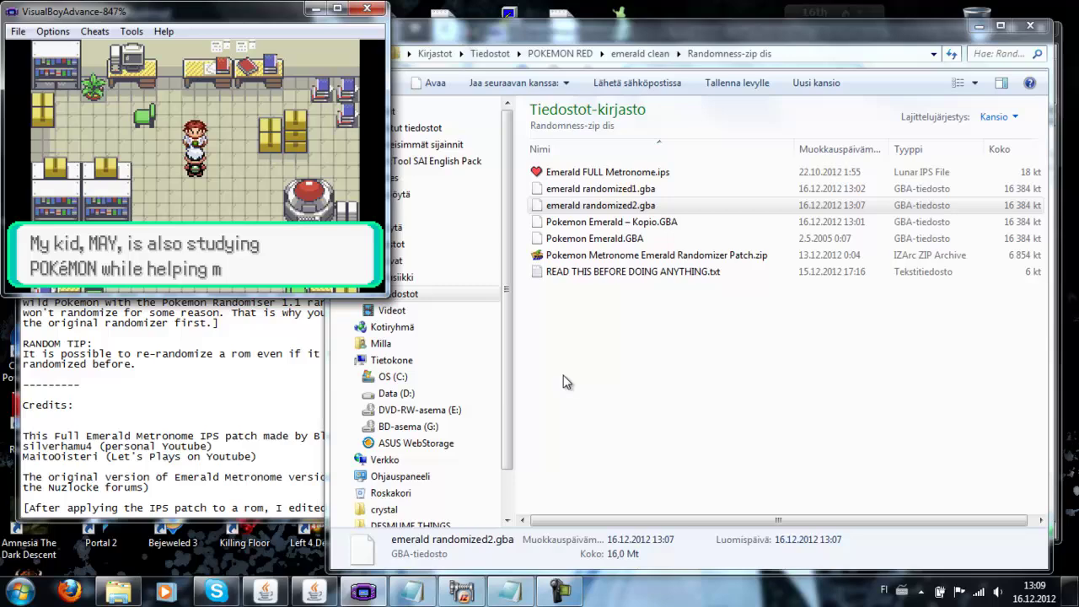
pyautogui.press('z')
pyautogui.press('z')
# Step: Leave the lab for the route's tall grass, use Metronome on a wild Surskit, and run from the battle
pyautogui.press('Down')
pyautogui.press('Up')
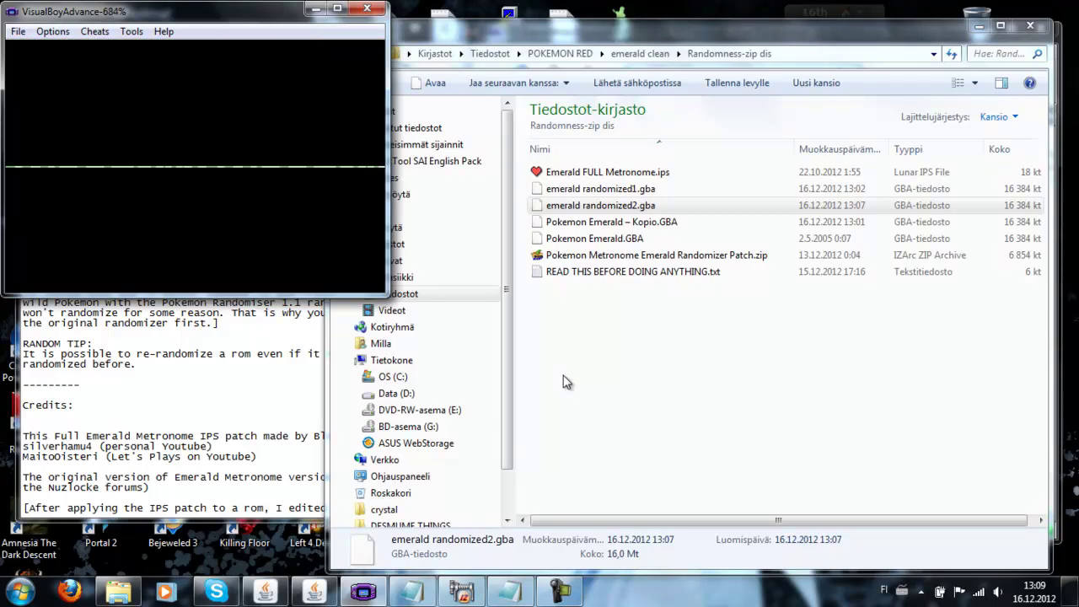
pyautogui.press('z')
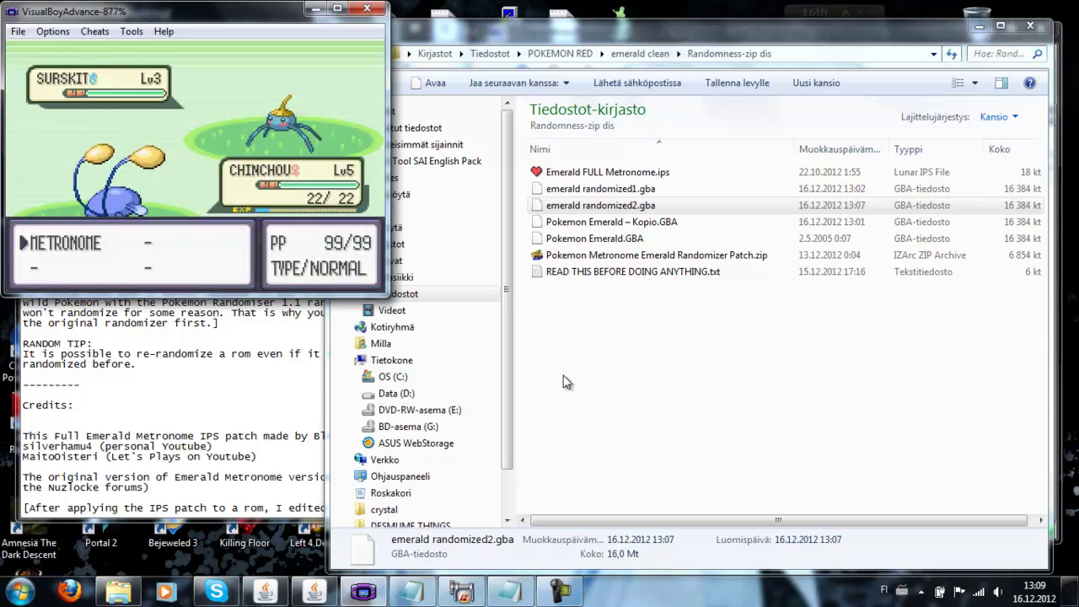
pyautogui.press('z')
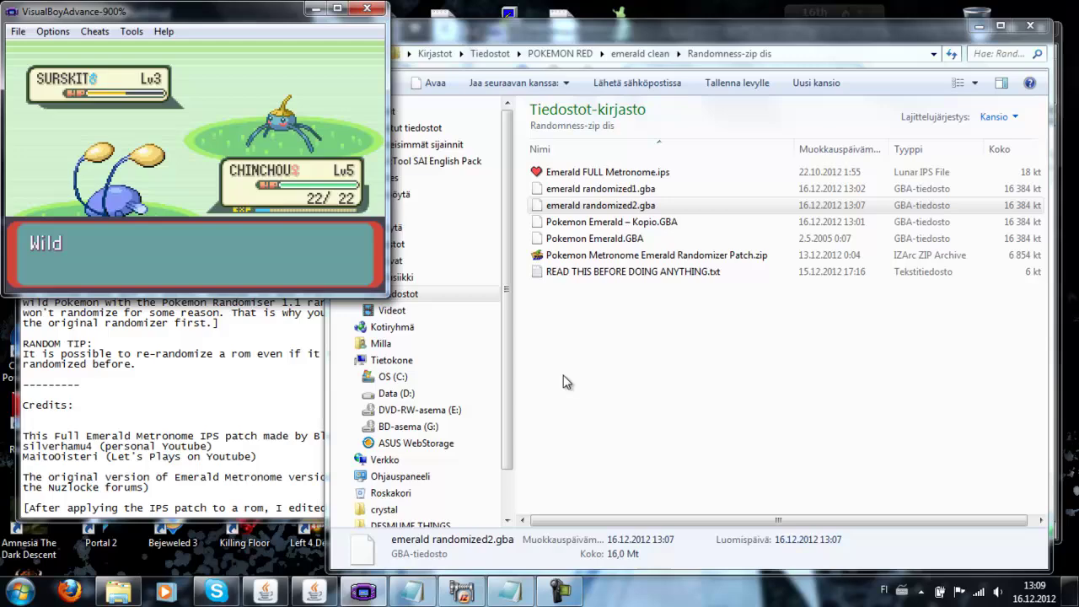
pyautogui.press('Right')
pyautogui.press('Down')
pyautogui.press('z')
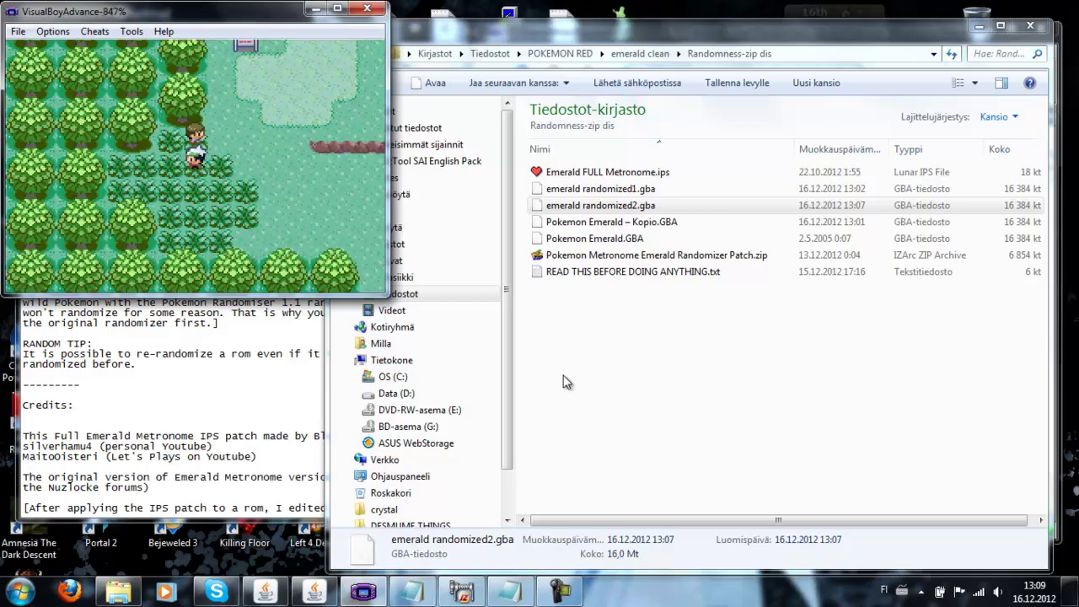
# Step: Run from the second wild Surskit and walk across the route past the signpost
pyautogui.press('Right')
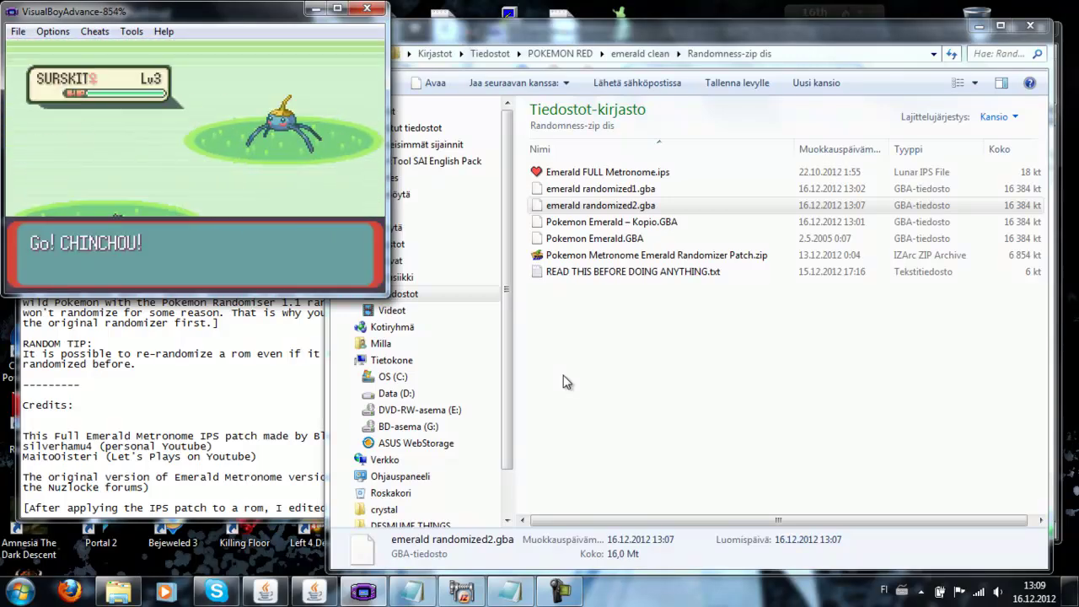
pyautogui.press('Right')
pyautogui.press('Down')
pyautogui.press('z')
pyautogui.press('Right')
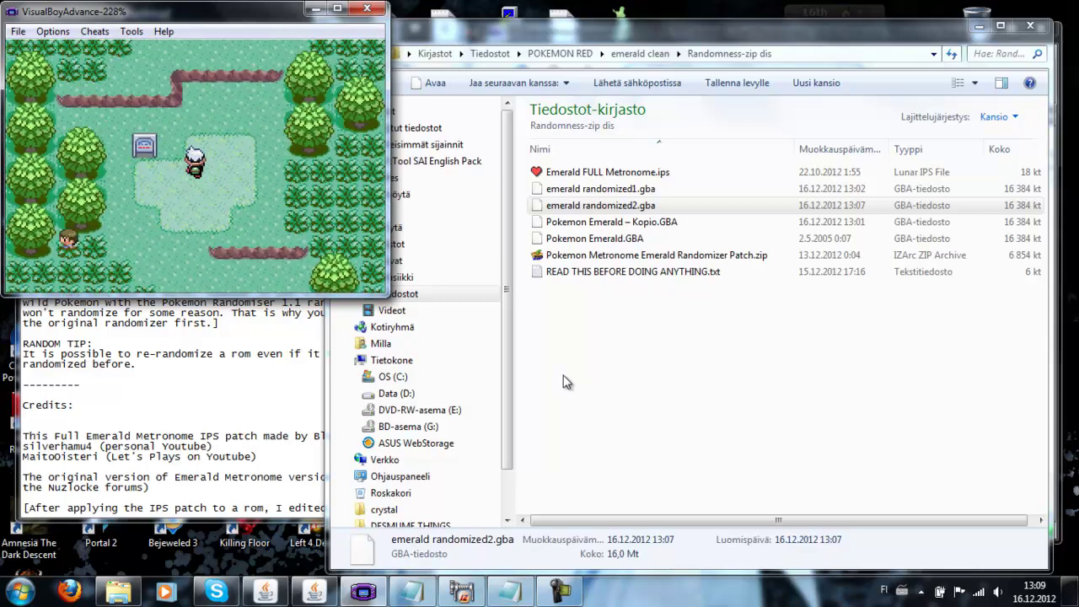
# Step: Enter the tall grass on the far side of the route and fight the wild Absol with Chinchou's Metronome
pyautogui.press('Right')
pyautogui.press('z')
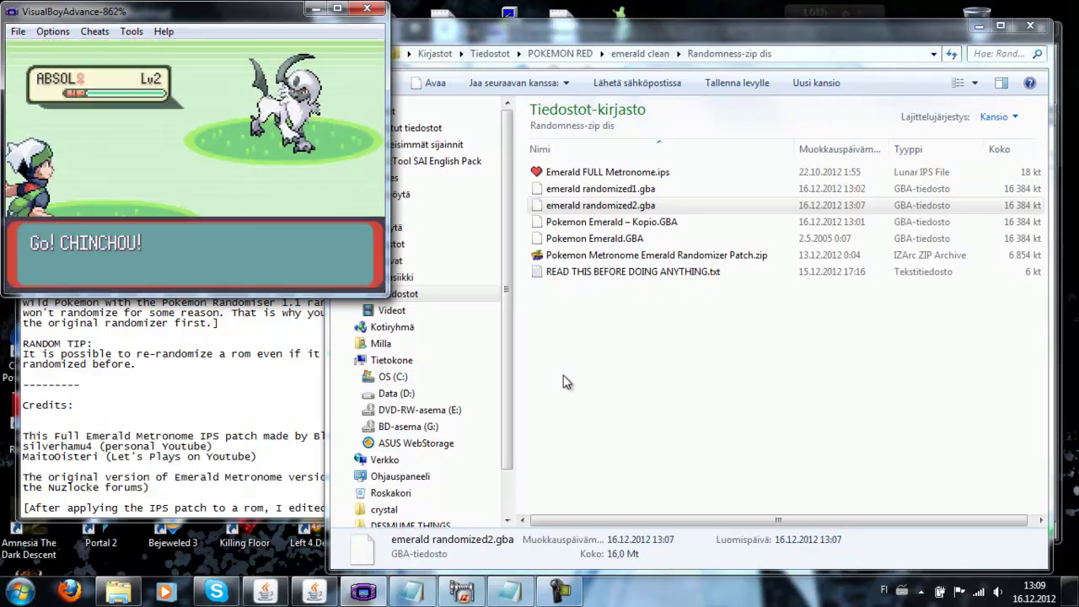
pyautogui.press('z')
pyautogui.press('z')
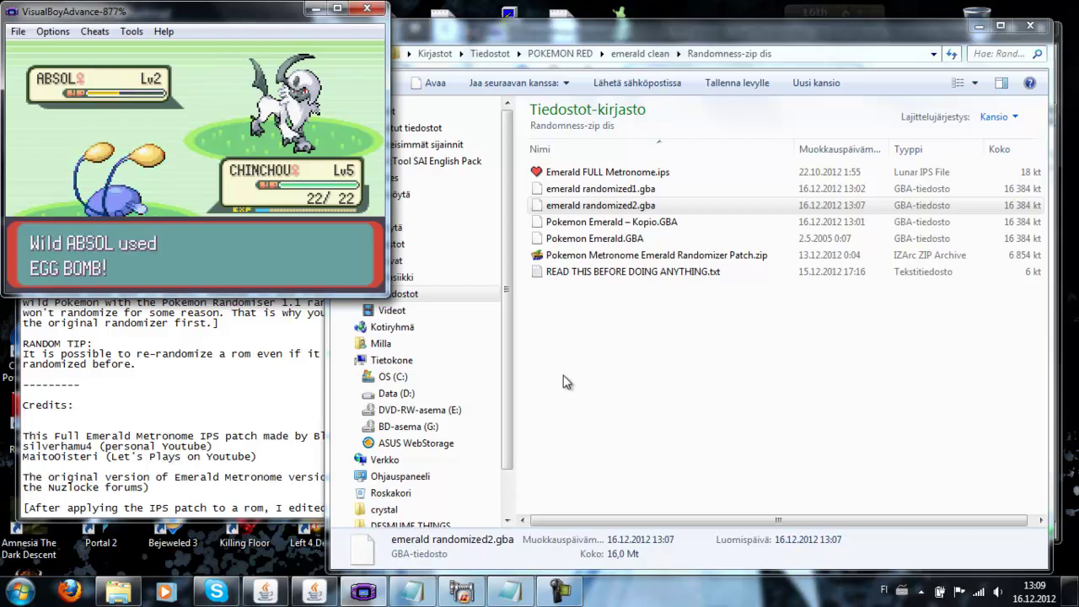
pyautogui.press('z')
pyautogui.press('z')
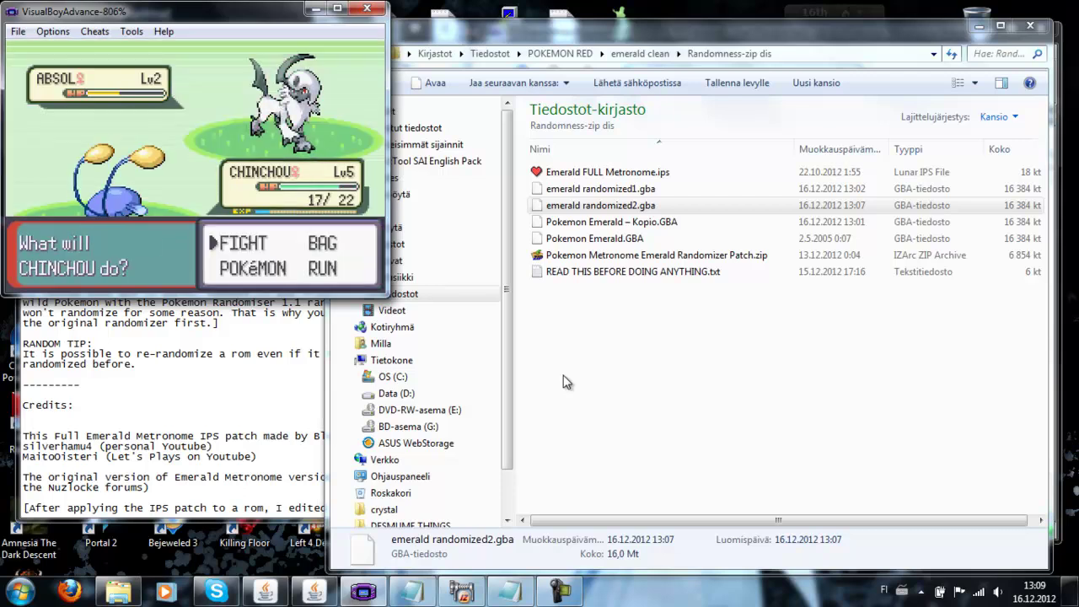
pyautogui.press('z')
pyautogui.press('z')
# Step: Switch to the readme in Notepad and review its credits, program download links, Metronome patch notes and patching instructions
pyautogui.click(287, 394)
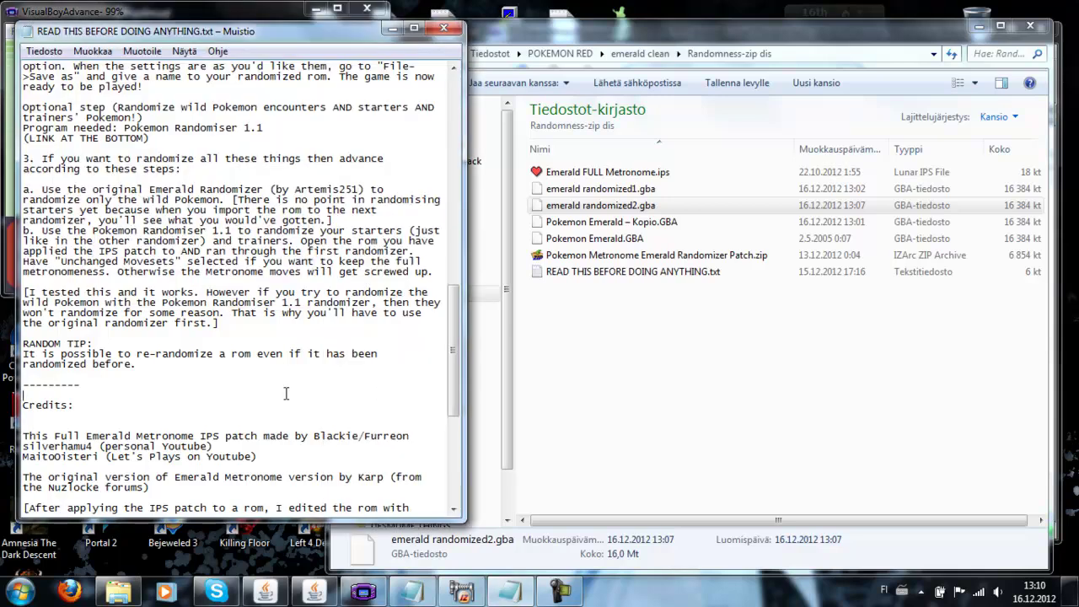
pyautogui.moveTo(460, 343); pyautogui.dragTo(467, 391)
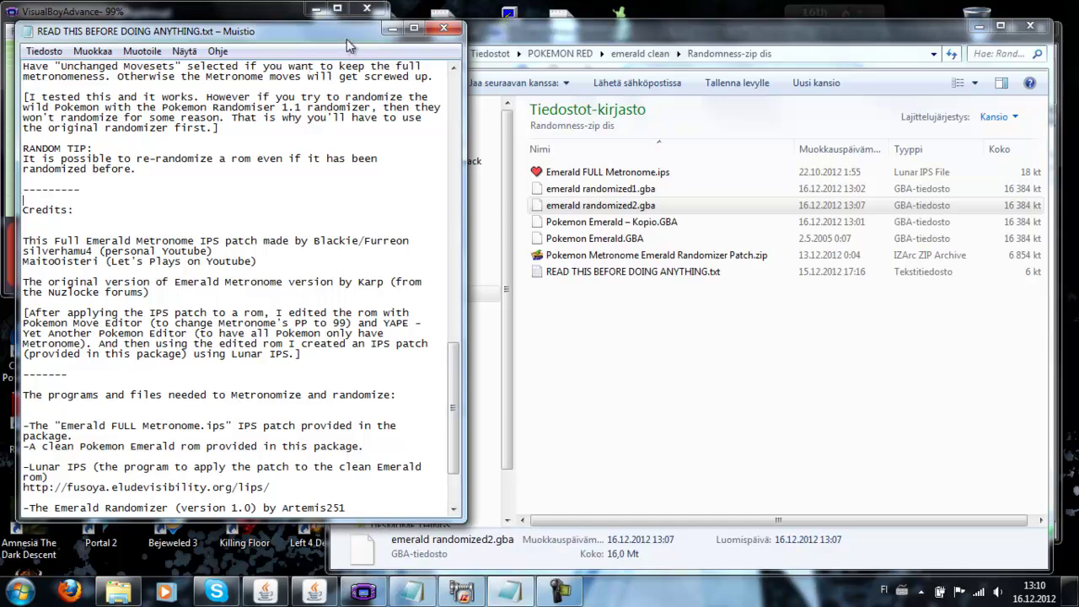
pyautogui.moveTo(348, 44); pyautogui.dragTo(451, 34)
pyautogui.scroll(-3, 556, 367)
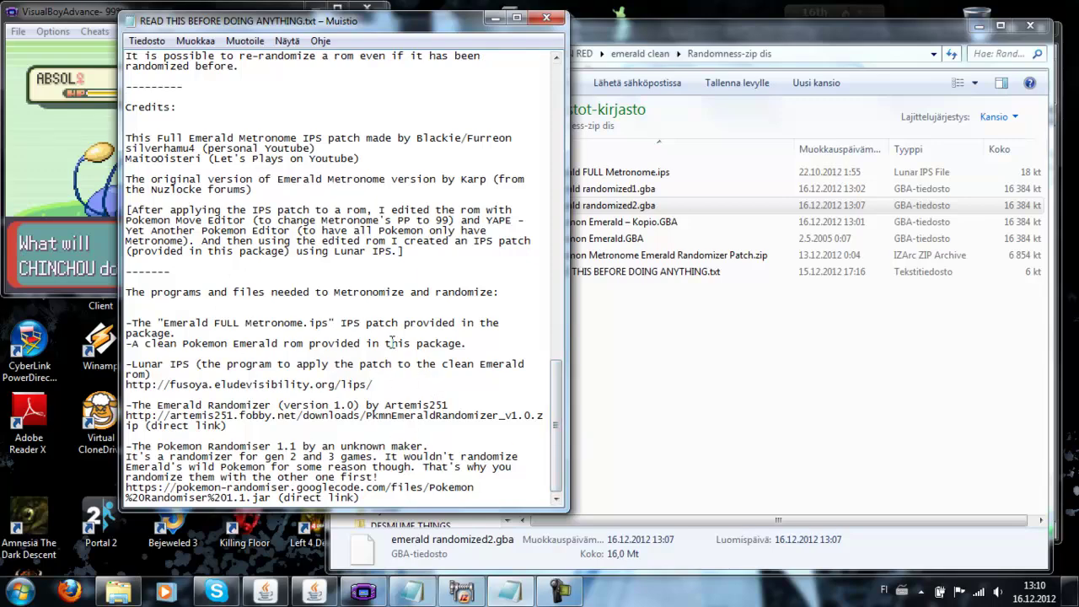
pyautogui.moveTo(559, 441); pyautogui.dragTo(583, 441)
pyautogui.scroll(20, 402, 336)
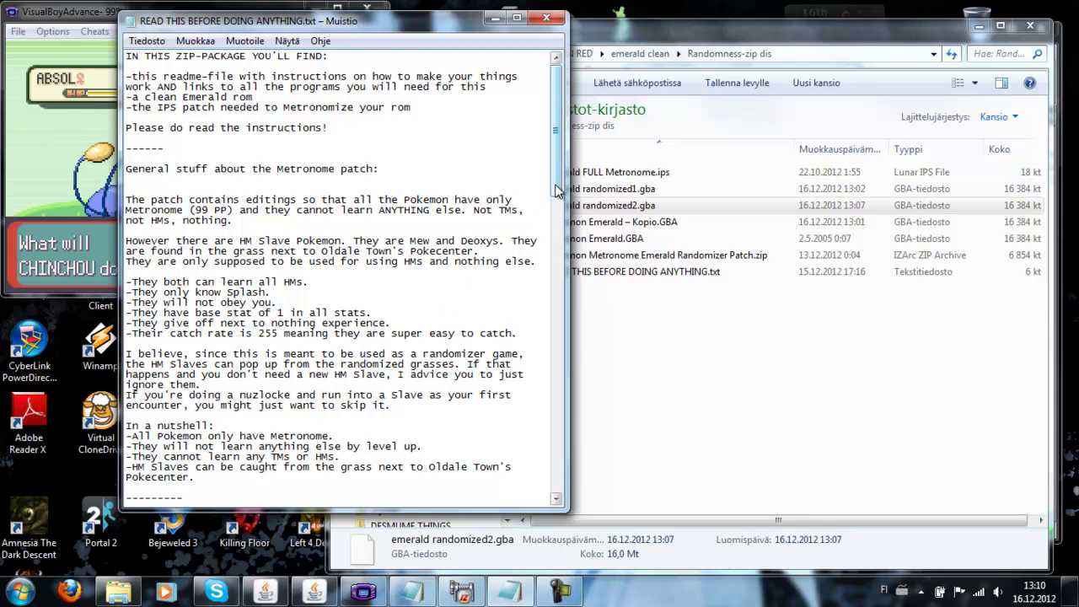
pyautogui.moveTo(556, 190); pyautogui.dragTo(560, 264)
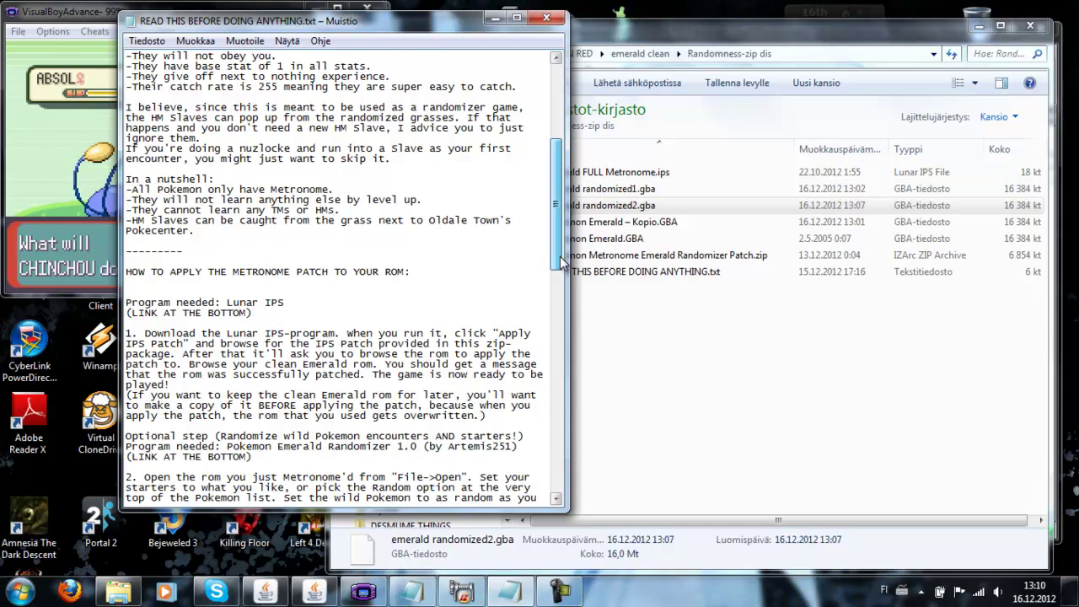
pyautogui.moveTo(561, 264); pyautogui.dragTo(558, 168)
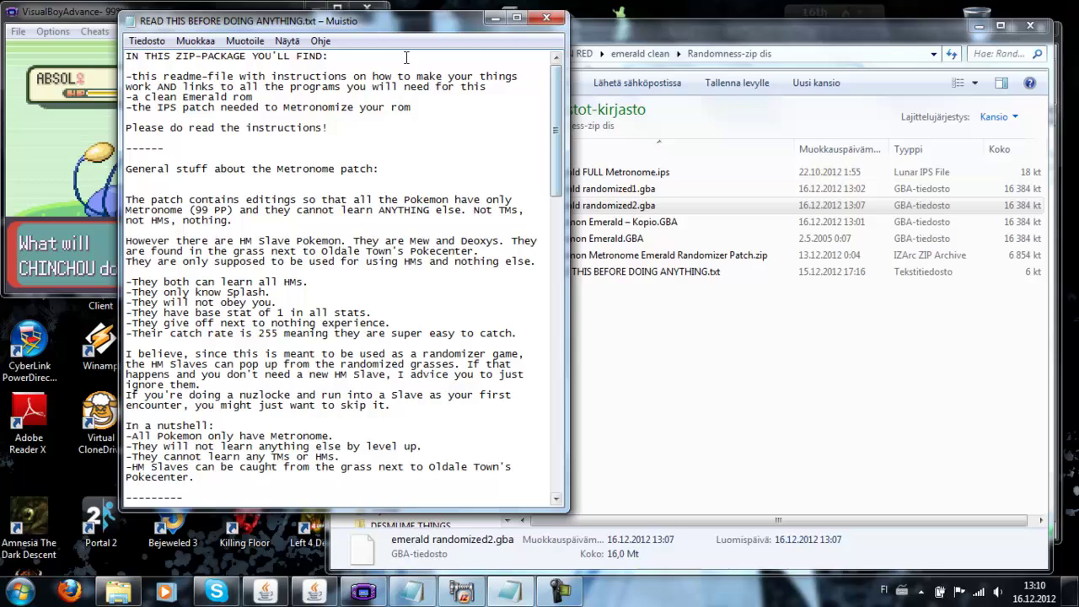
# Step: Close the emulator and move the readme window clear of the folder's ROM file list
pyautogui.hotkey('alt', 'Tab')
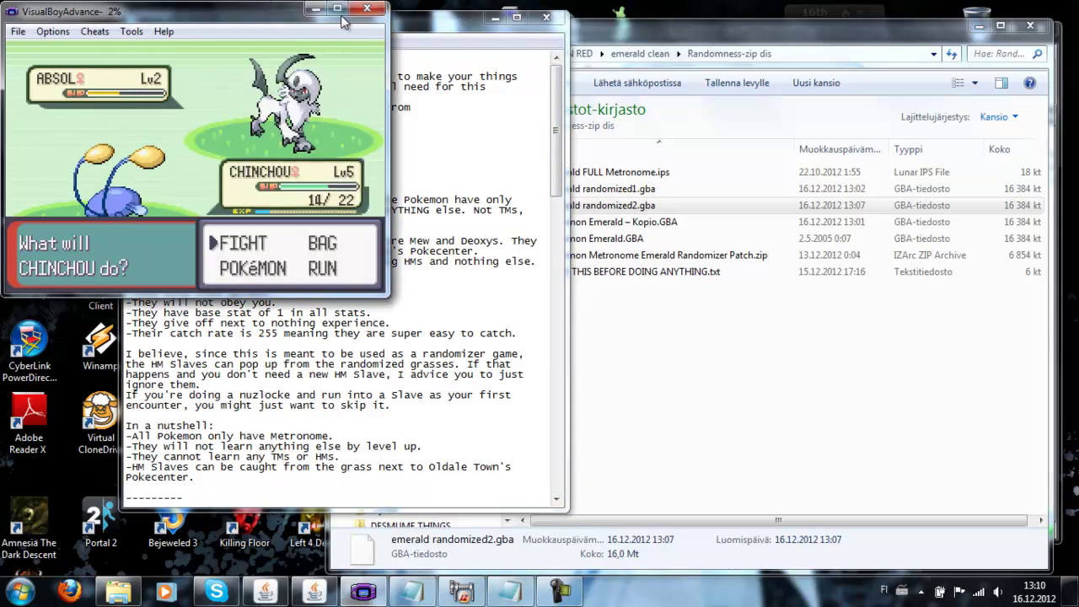
pyautogui.hotkey('alt', 'F4')
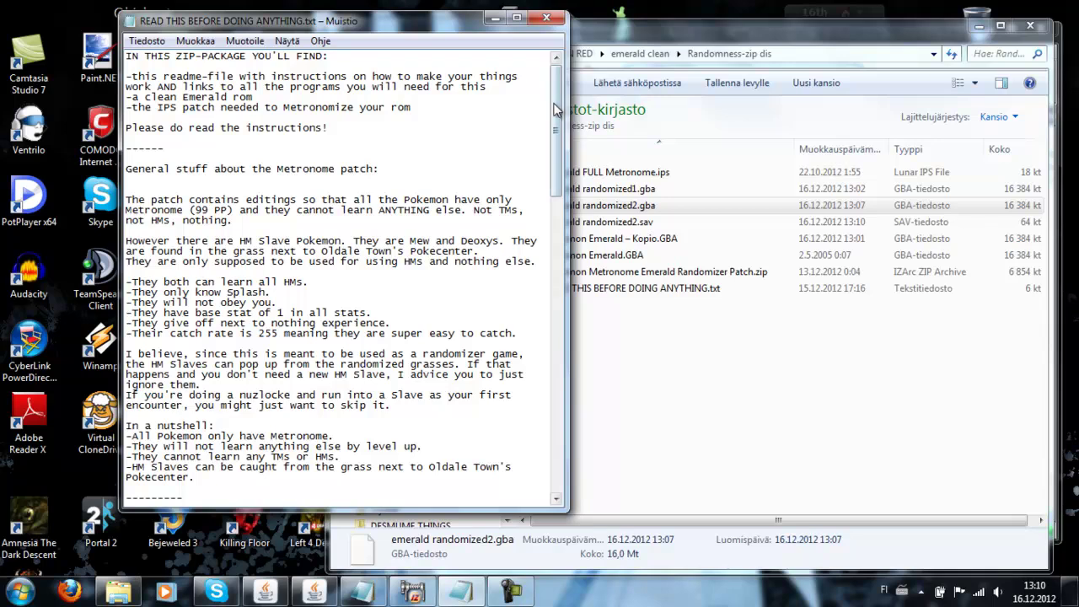
pyautogui.moveTo(555, 108); pyautogui.dragTo(558, 84)
pyautogui.moveTo(450, 30); pyautogui.dragTo(352, 54)
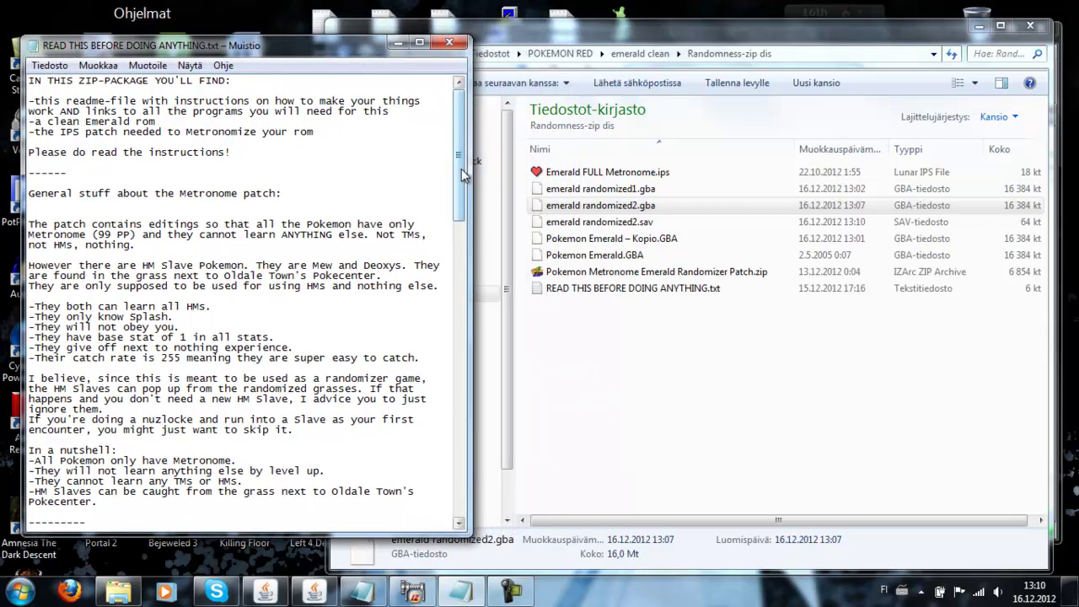
pyautogui.click(516, 594)
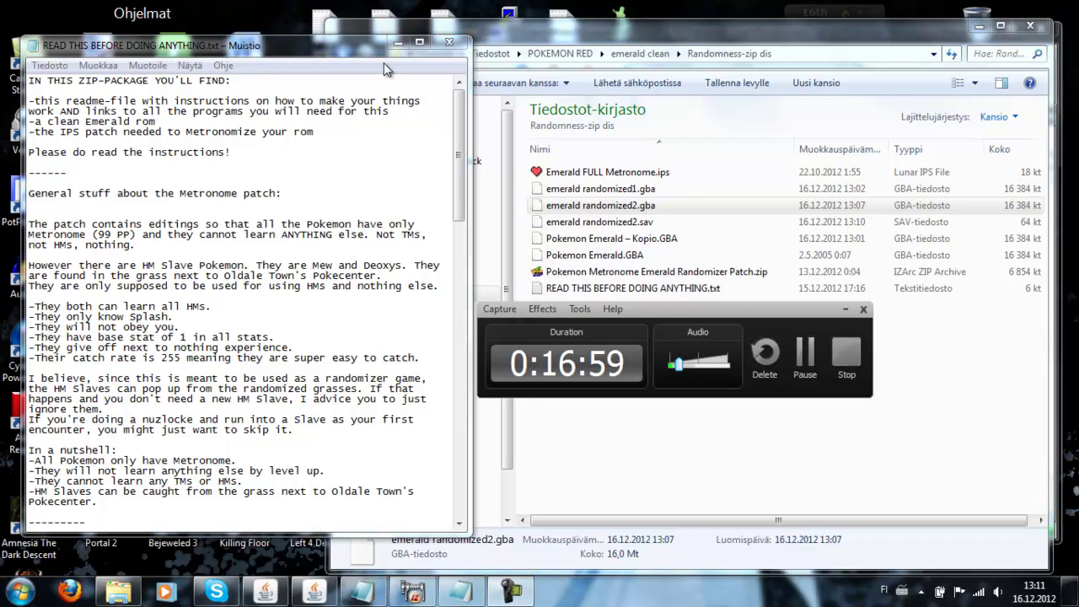
pyautogui.moveTo(461, 137)
pyautogui.mouseDown()
pyautogui.moveTo(464, 126)
pyautogui.moveTo(469, 456)
pyautogui.moveTo(462, 115)
pyautogui.mouseUp()
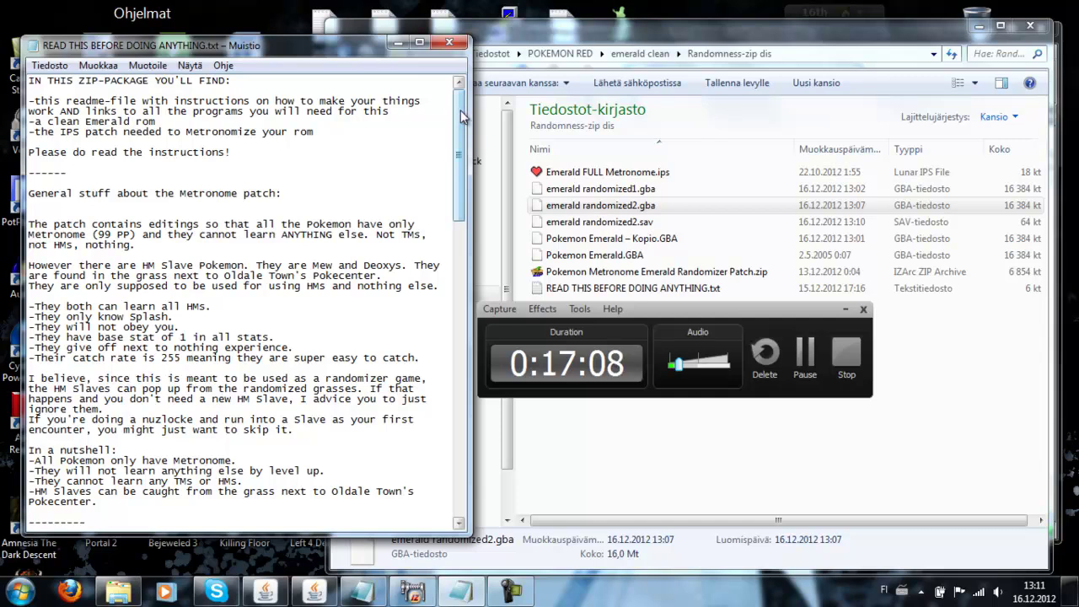
pyautogui.moveTo(463, 118); pyautogui.dragTo(463, 61)
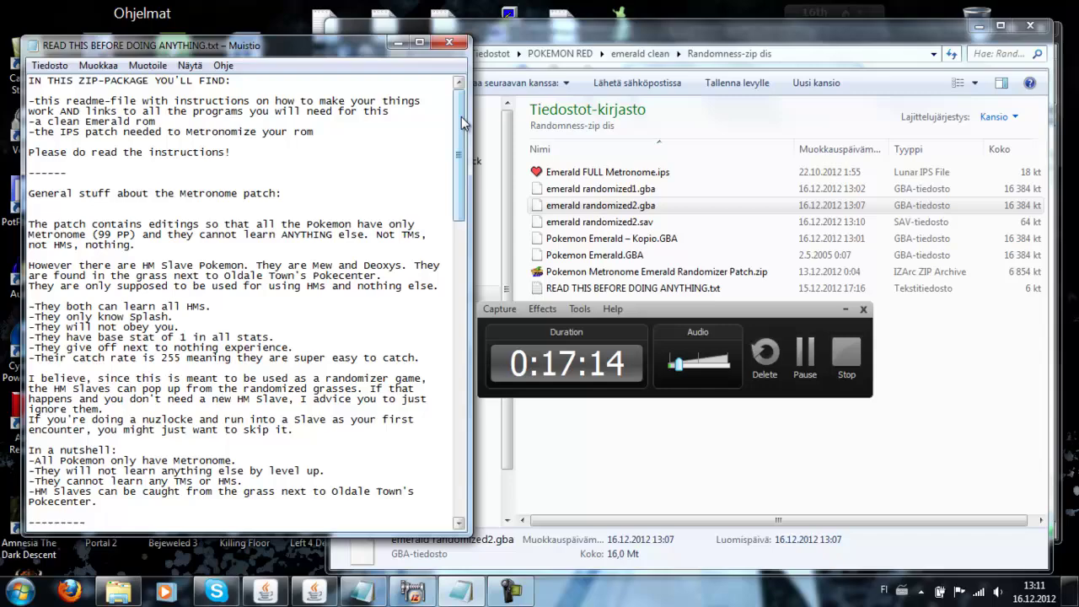
pyautogui.moveTo(463, 122)
pyautogui.mouseDown()
pyautogui.moveTo(462, 136)
pyautogui.moveTo(461, 112)
pyautogui.moveTo(460, 154)
pyautogui.moveTo(462, 113)
pyautogui.mouseUp()
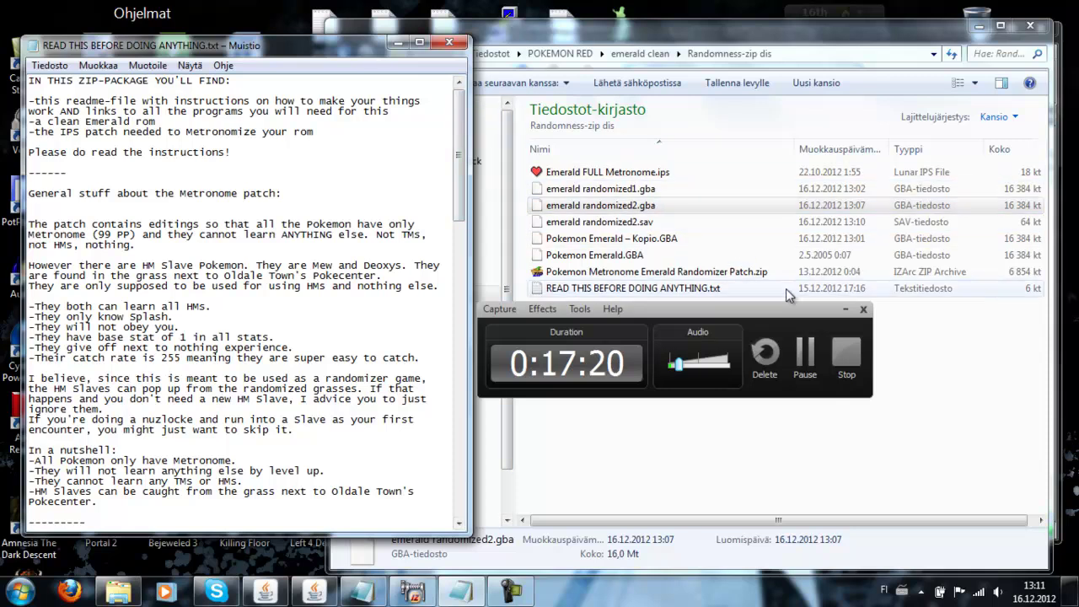
pyautogui.moveTo(818, 306); pyautogui.dragTo(845, 299)
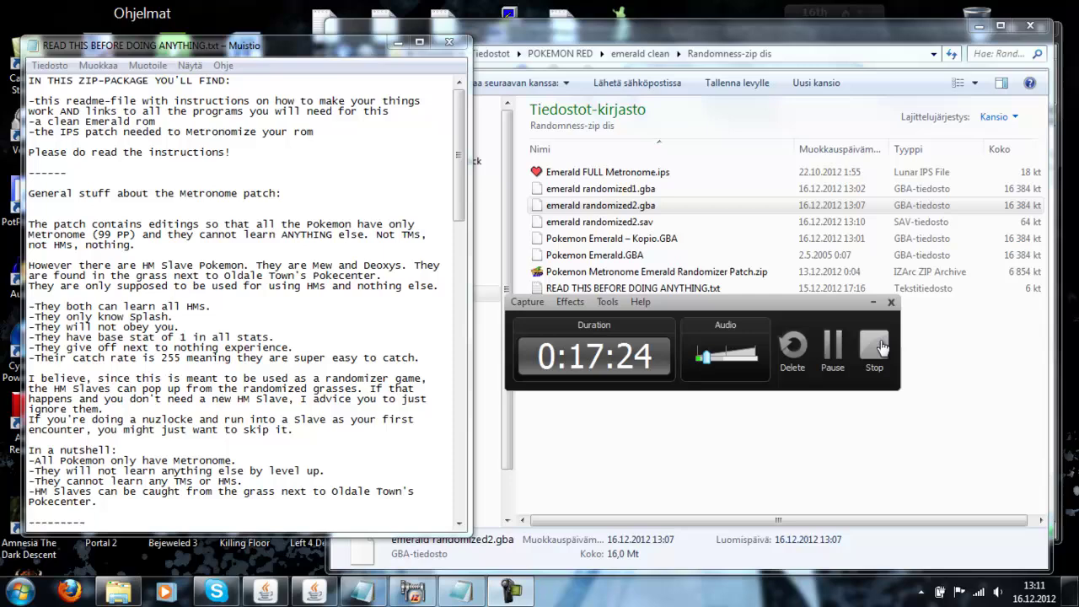